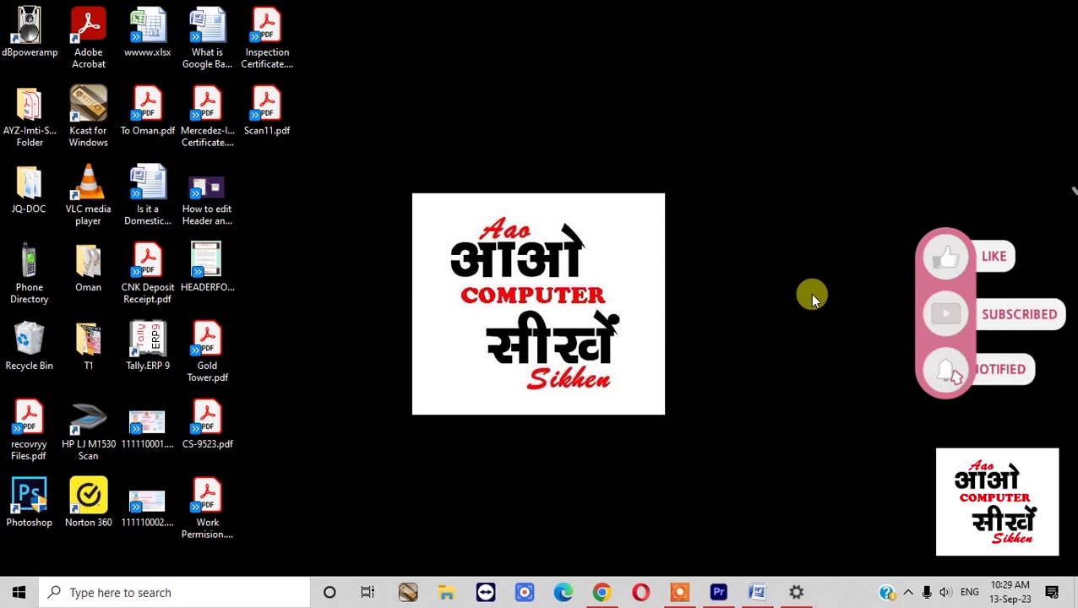
Step: Launch Microsoft Office Word from the Start search and maximize its window
click(237, 599)
text(word)
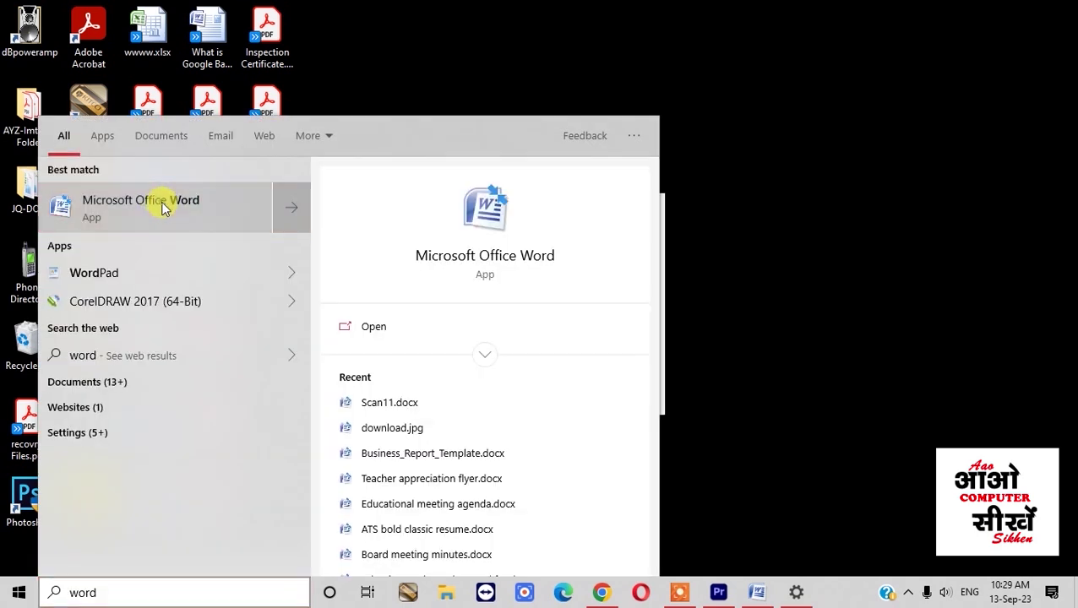
click(164, 203)
click(498, 11)
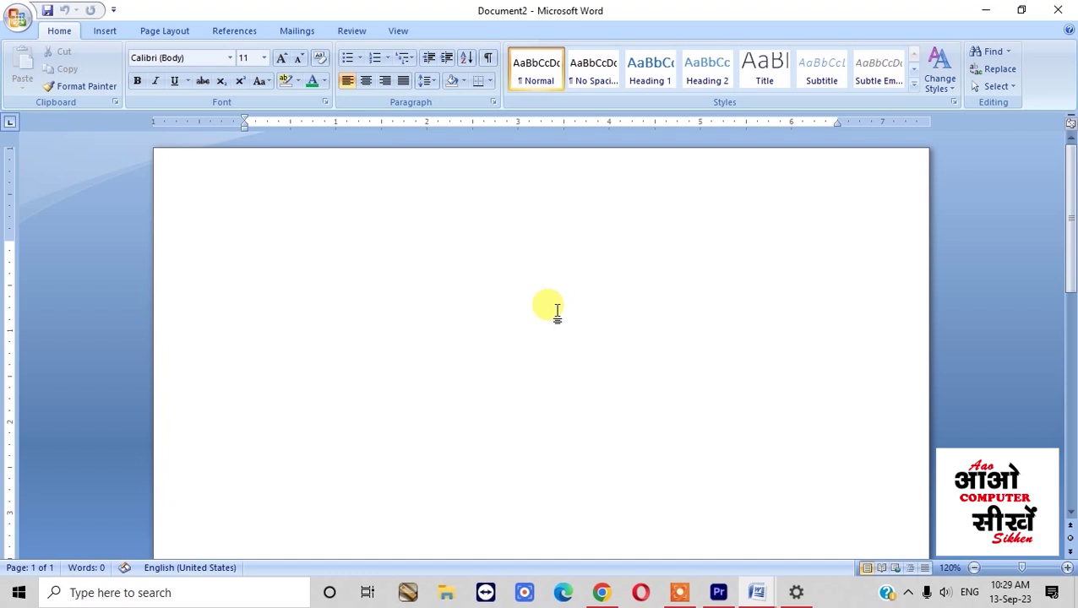
Step: Open the Margins presets under Page Layout, then the custom margin settings showing 1" margins
click(167, 30)
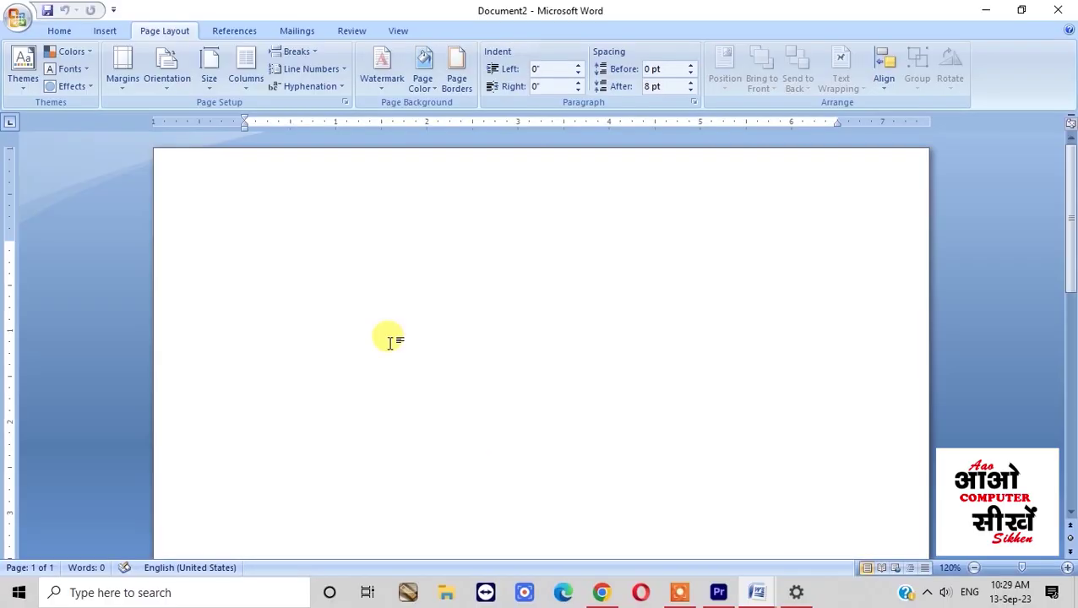
click(117, 88)
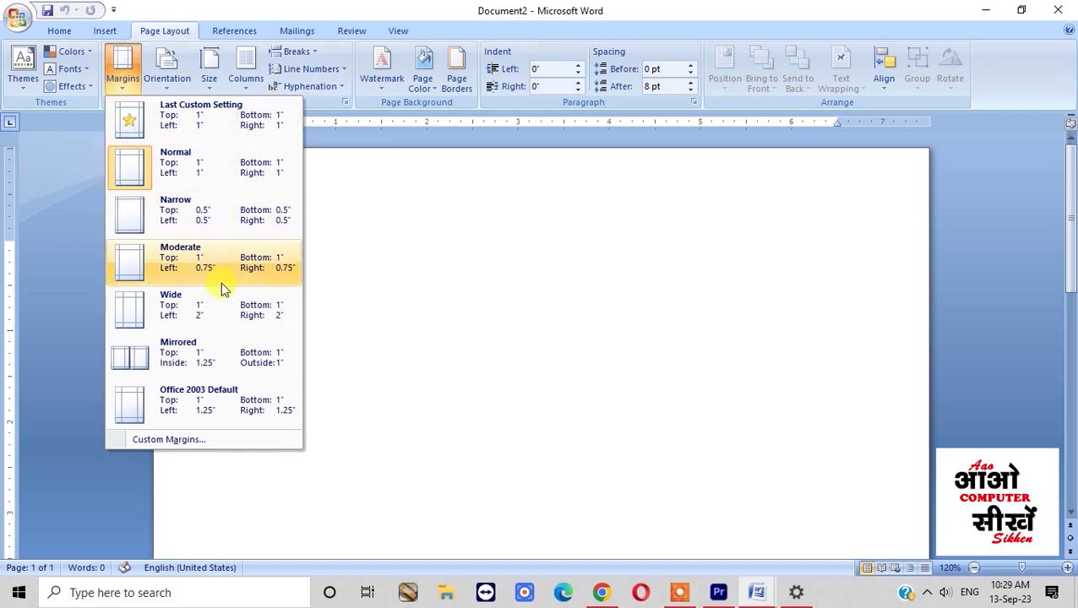
click(378, 192)
click(123, 72)
click(207, 442)
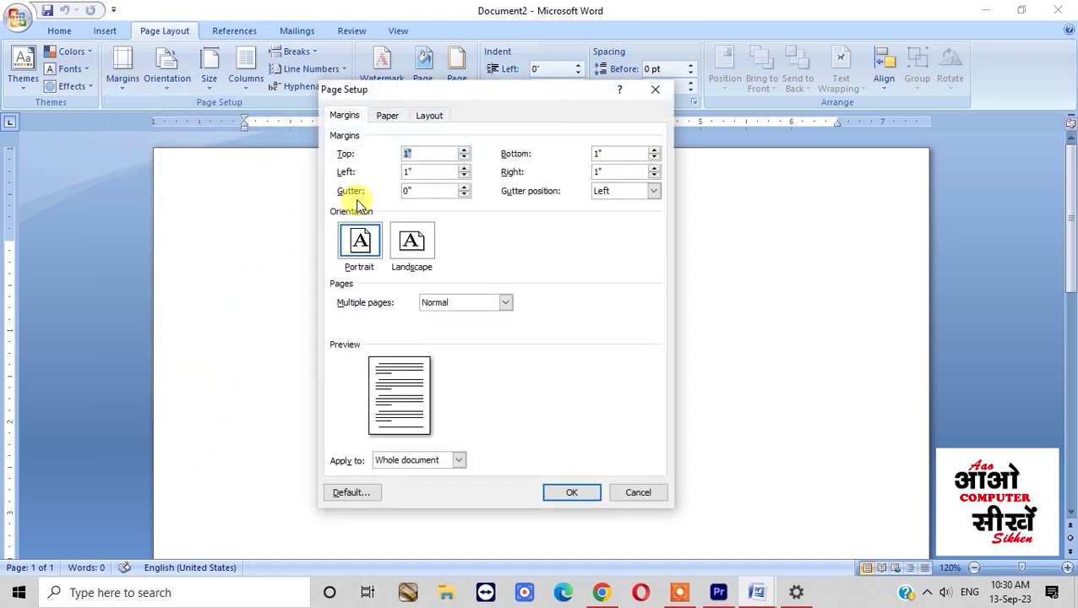
click(349, 118)
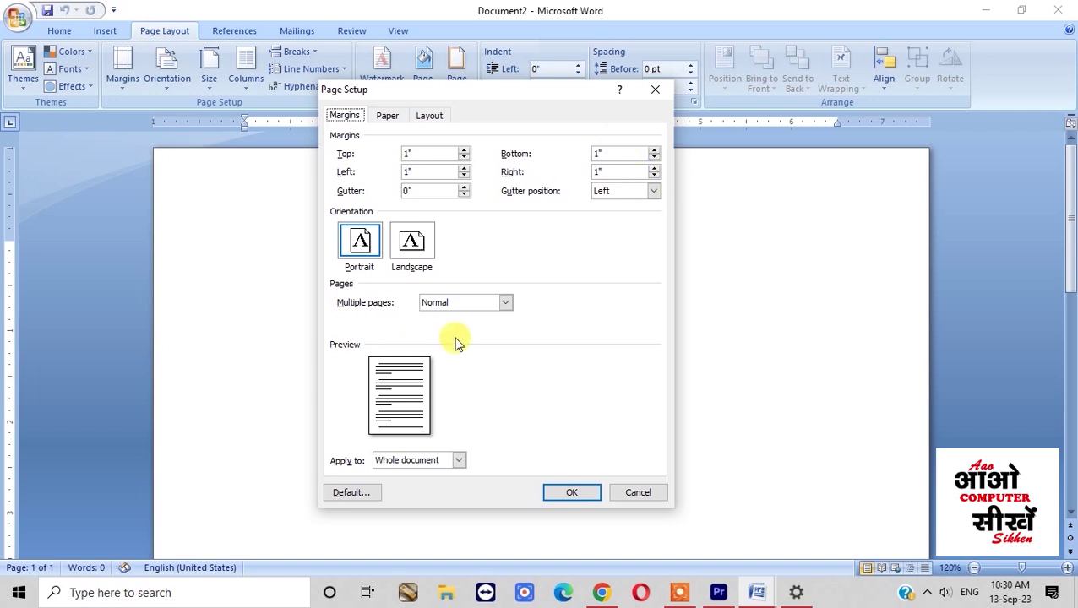
click(360, 242)
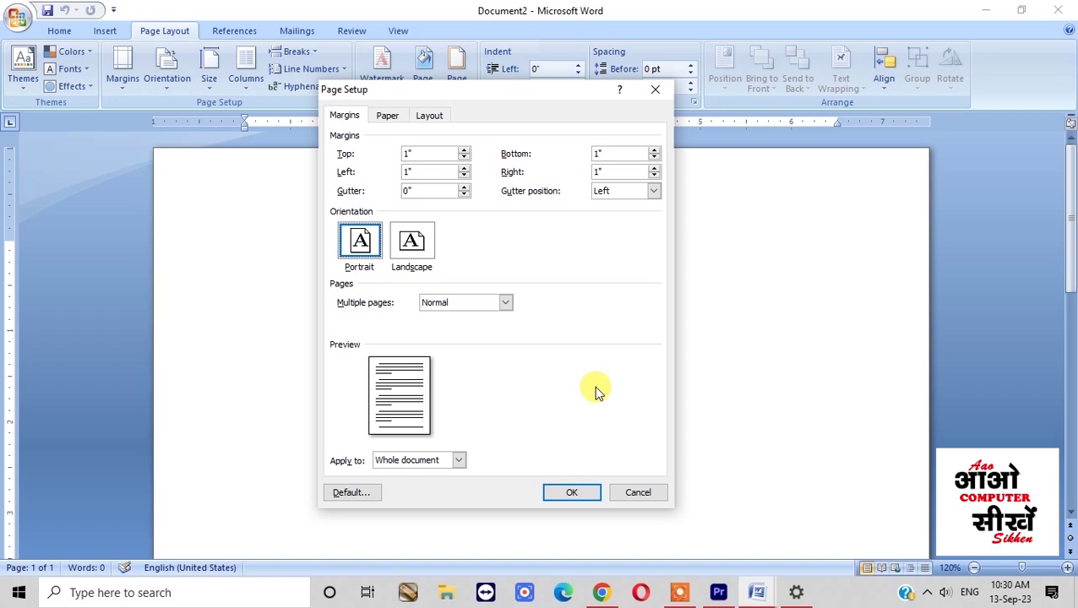
key(Escape)
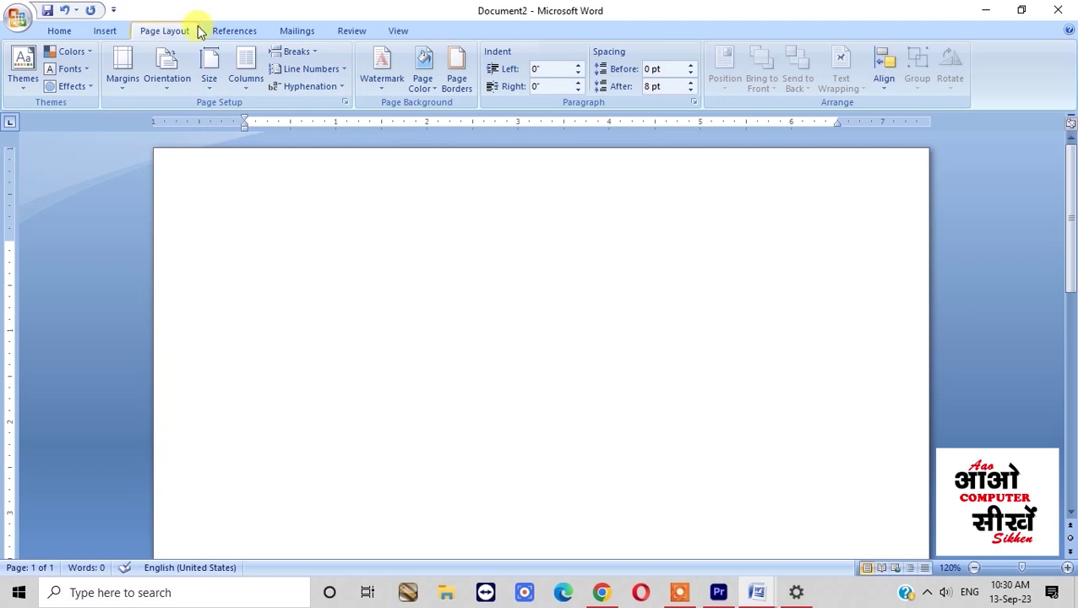
click(168, 91)
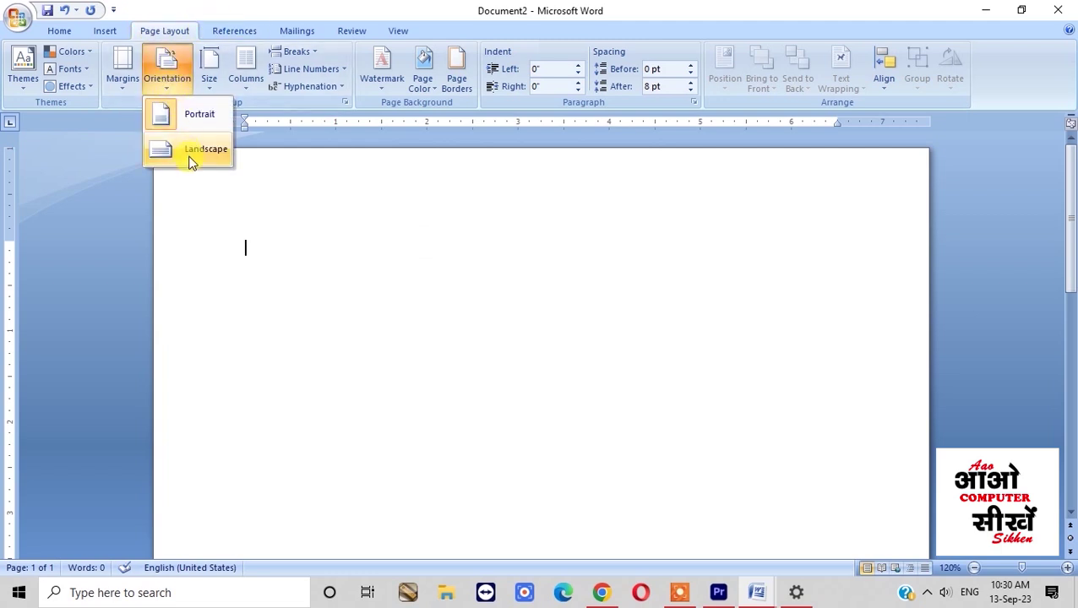
click(209, 91)
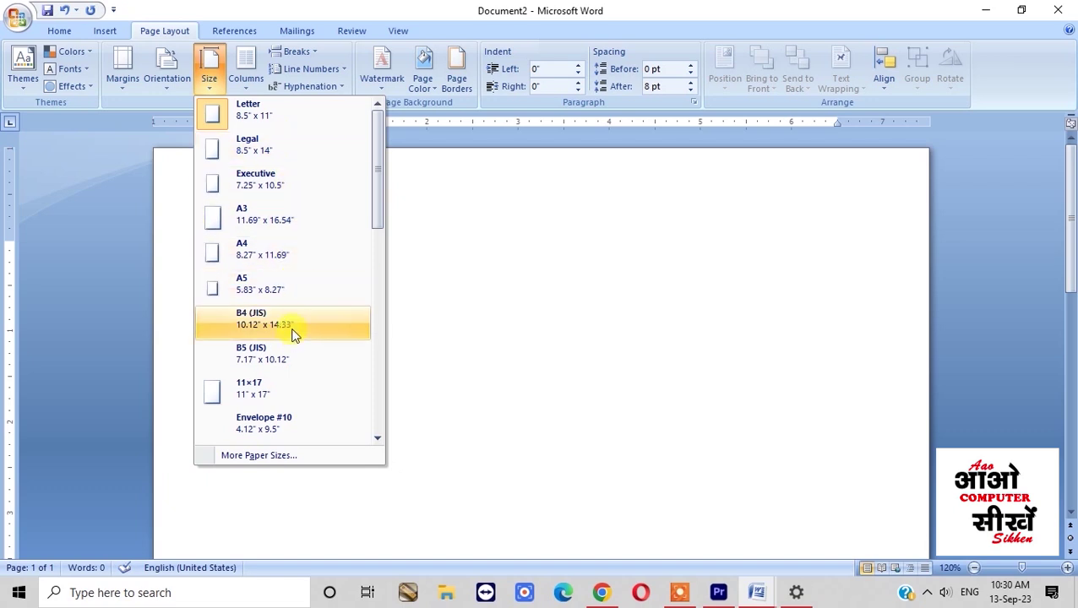
click(527, 308)
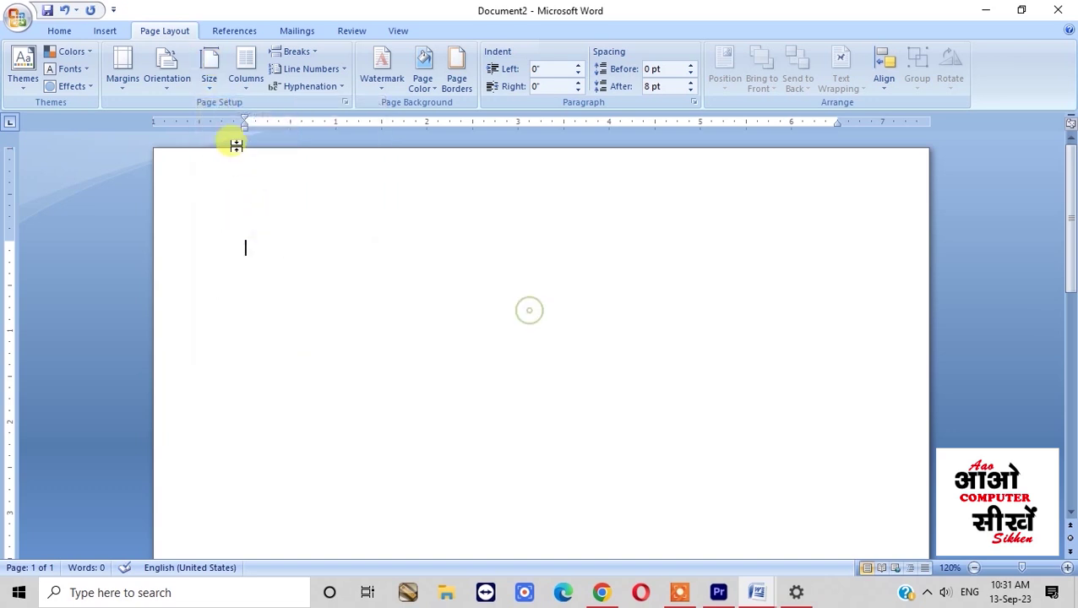
click(248, 88)
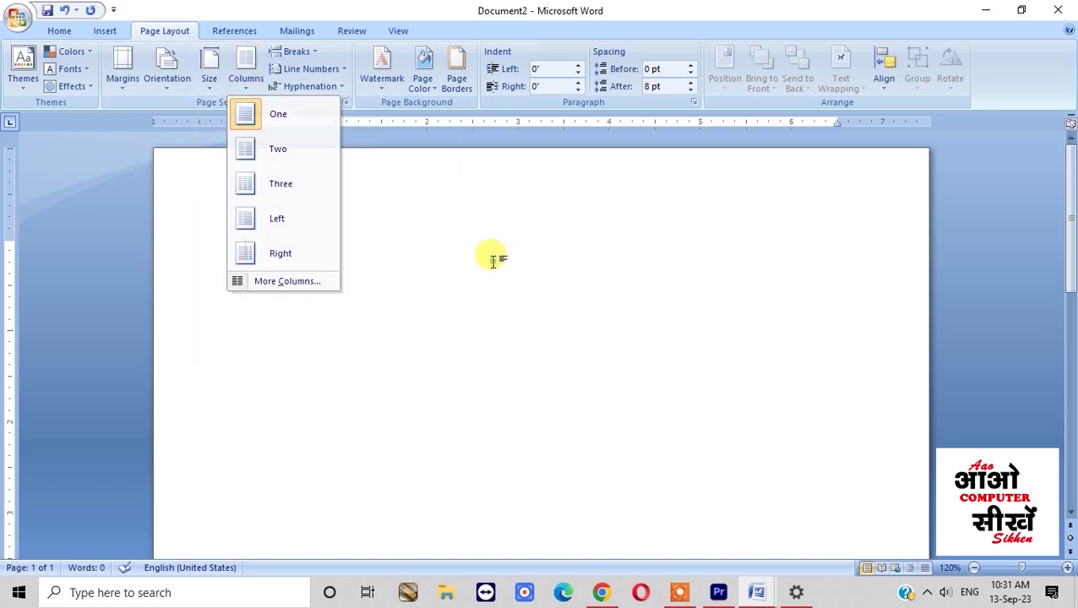
click(445, 291)
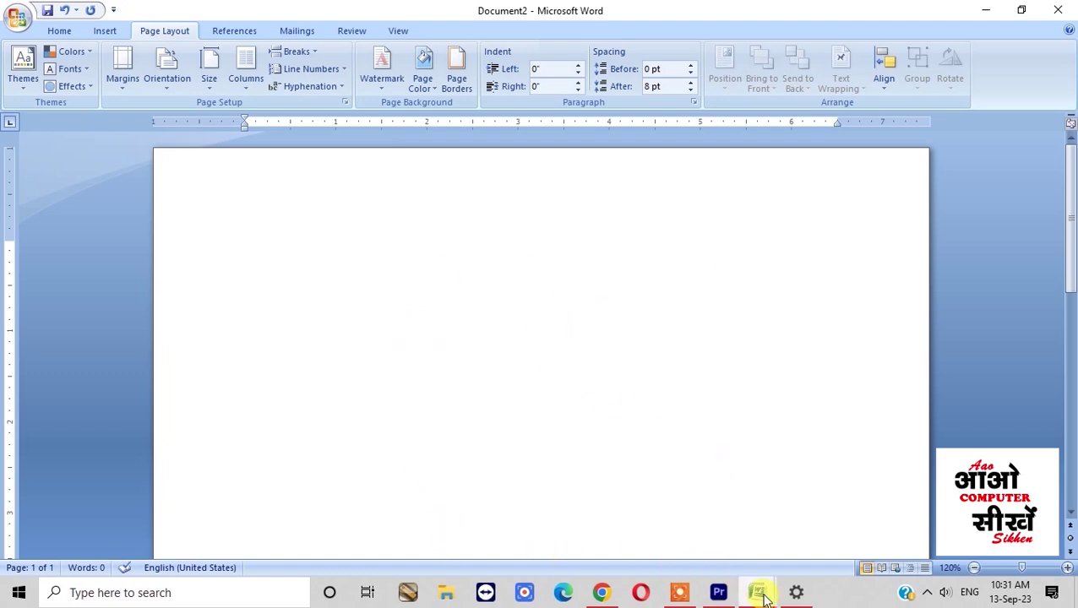
Step: Switch to Scan11.docx and click through its INVESTMENT GUIDE header and picture
click(667, 516)
scroll(510, 350, up, 2)
scroll(507, 372, down, 3)
scroll(506, 388, up, 2)
scroll(475, 282, up, 2)
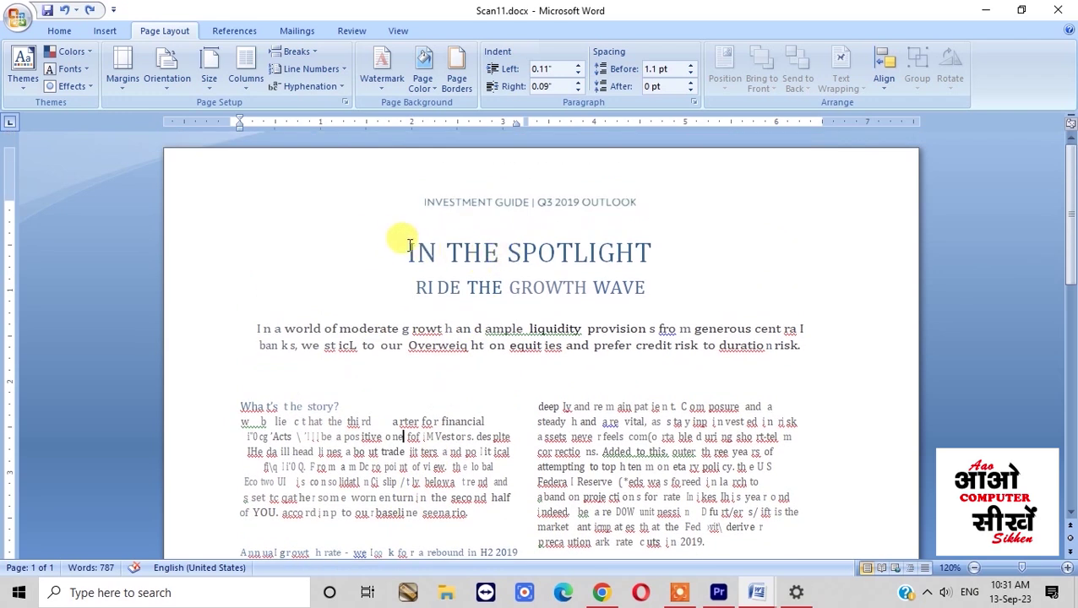
click(447, 201)
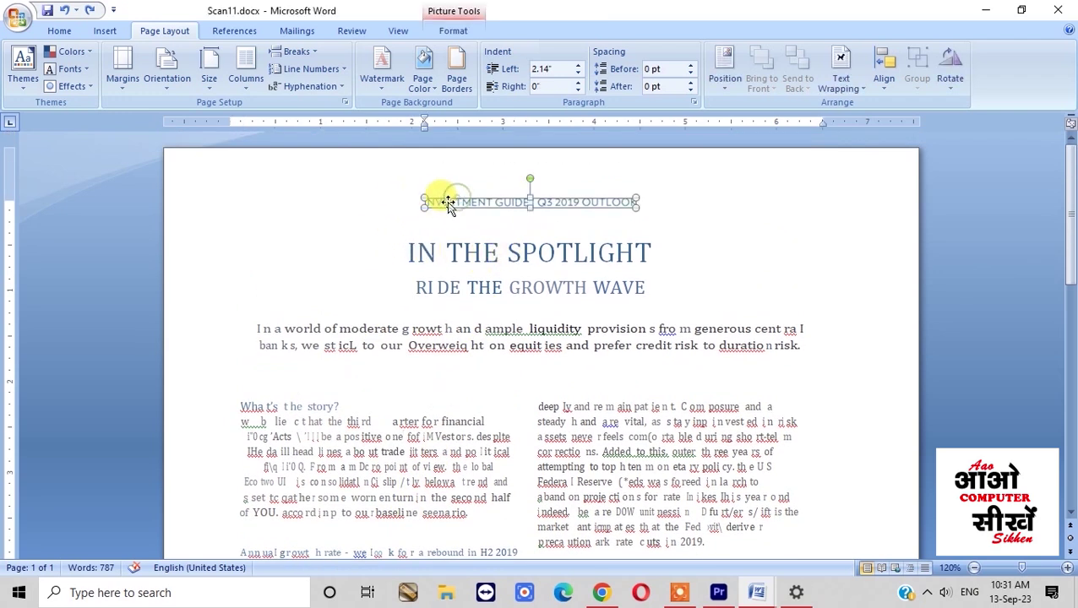
click(703, 202)
double_click(516, 217)
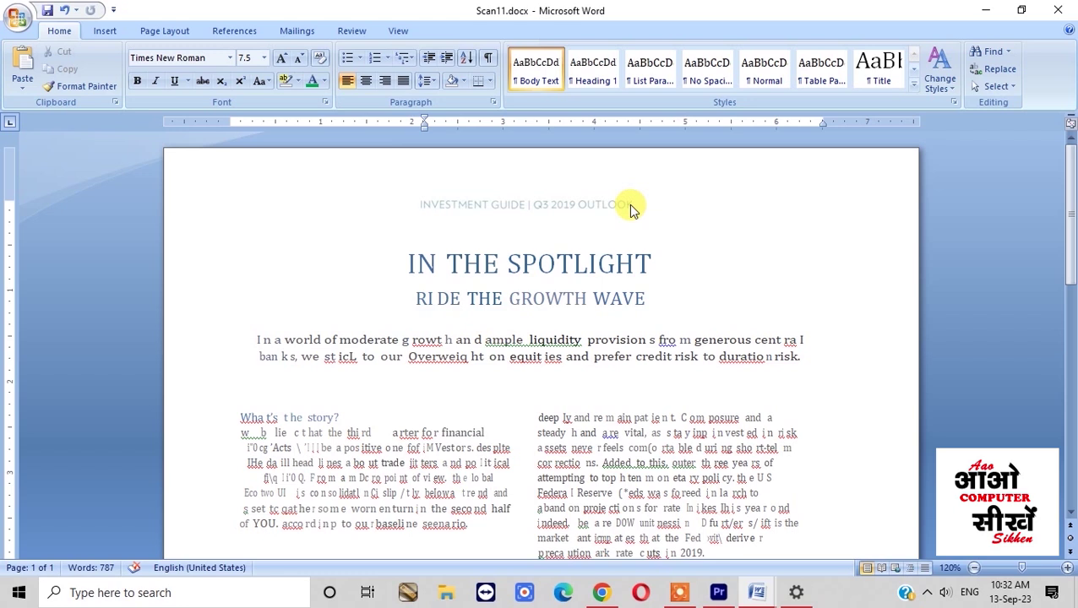
Step: Select the title and the RIDE THE GROWTH WAVE subtitle paragraph
scroll(556, 303, down, 1)
drag(388, 228, 621, 221)
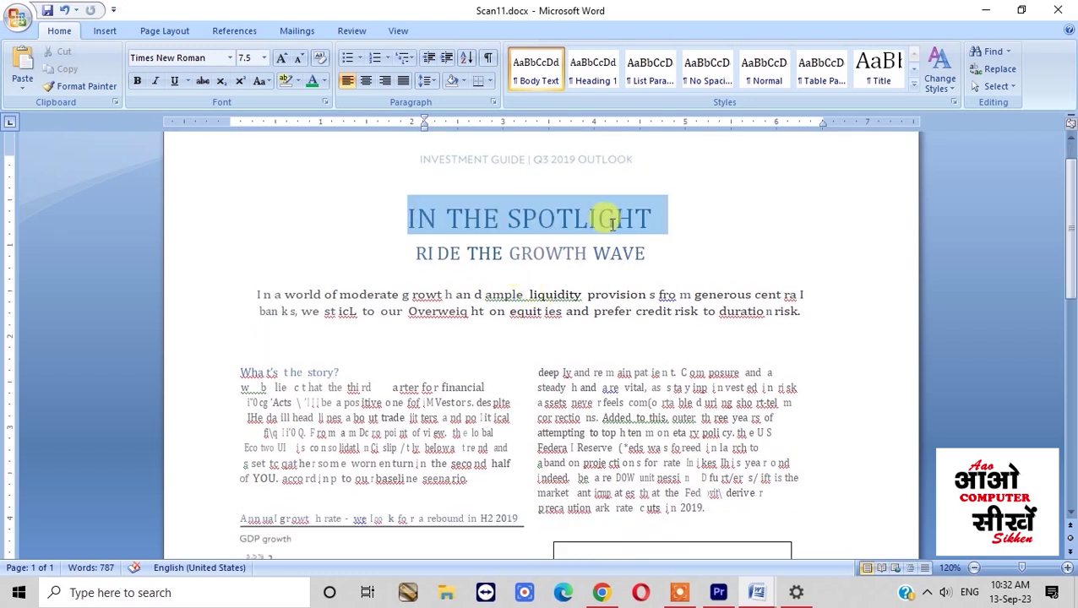
click(603, 264)
scroll(604, 265, down, 1)
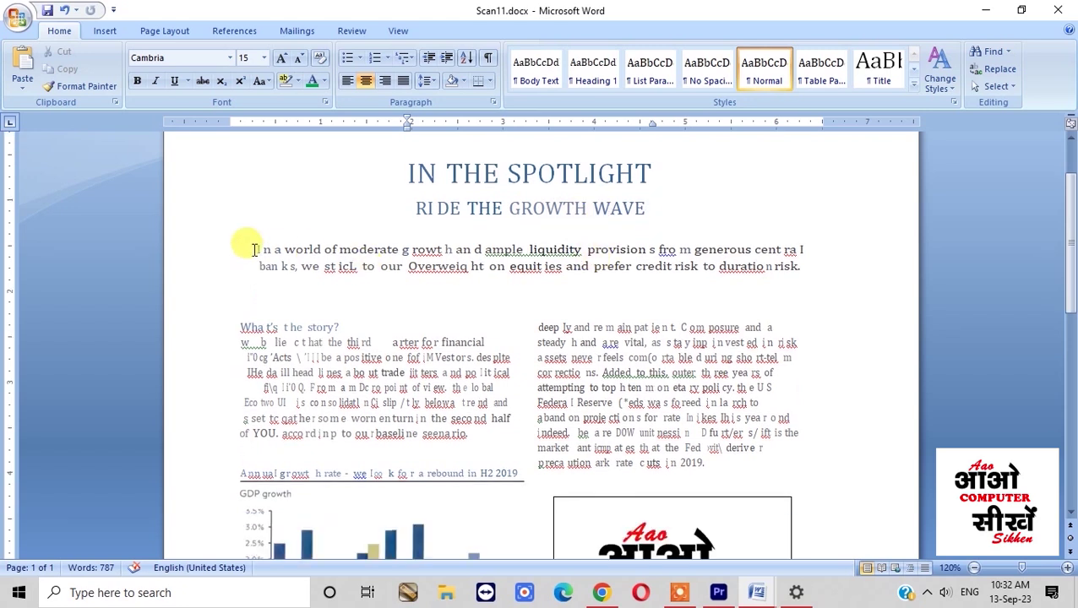
drag(254, 248, 775, 272)
click(647, 310)
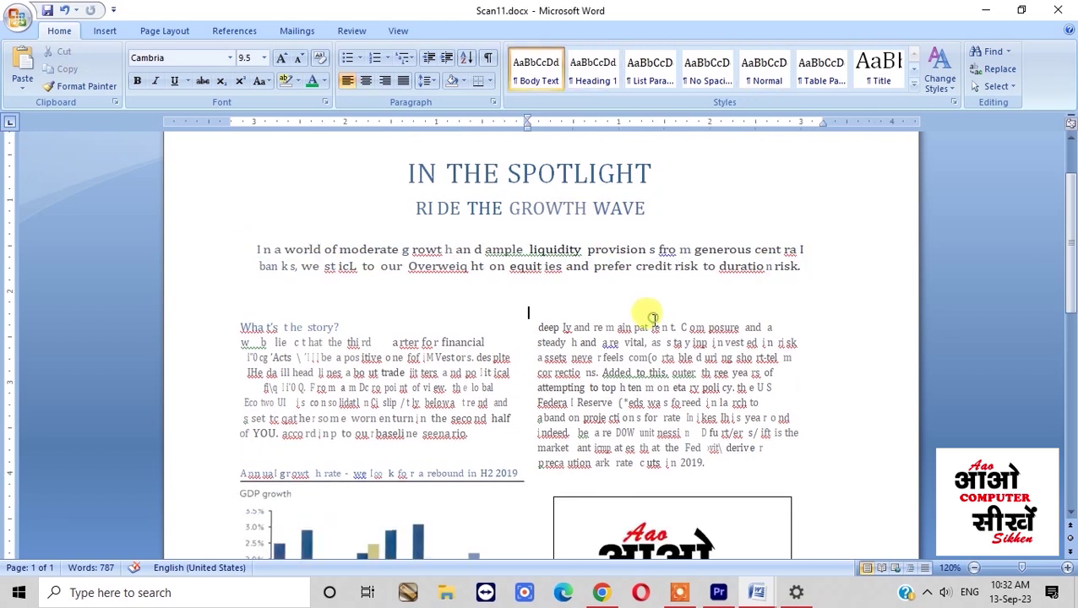
Step: Select the left column's text and the opening lines of the right column
scroll(482, 305, down, 1)
click(288, 309)
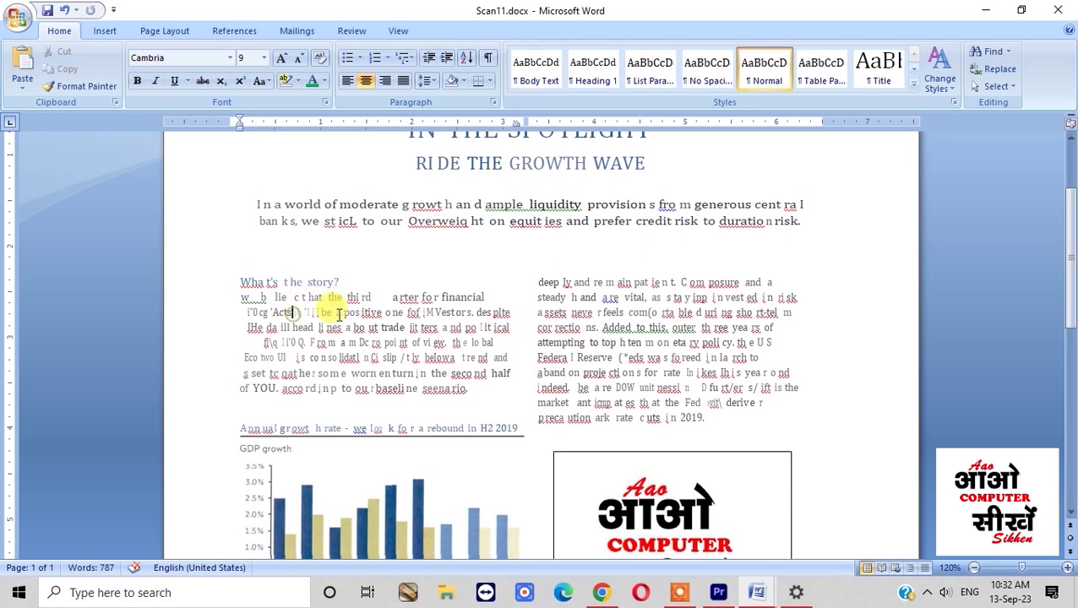
click(625, 311)
drag(241, 282, 473, 390)
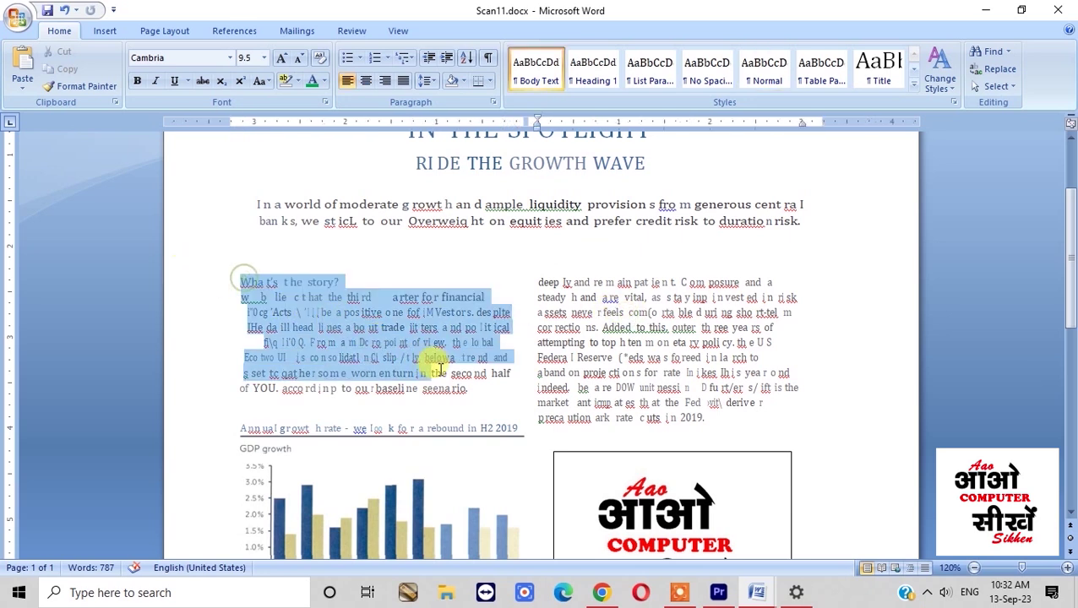
mouse_move(540, 282)
mouse_down()
mouse_move(594, 348)
mouse_move(712, 412)
mouse_up()
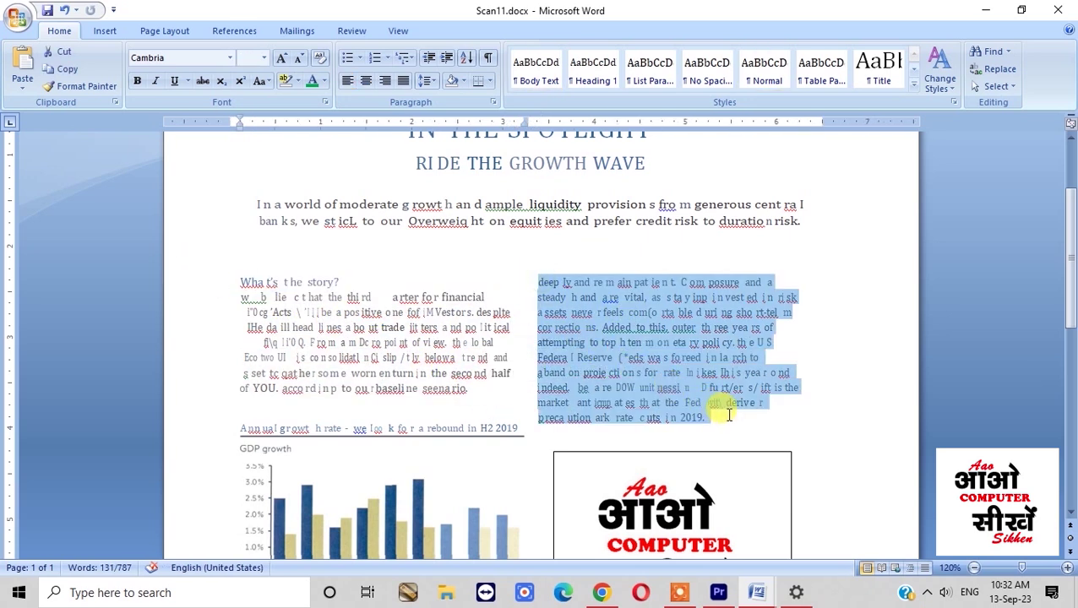
click(378, 313)
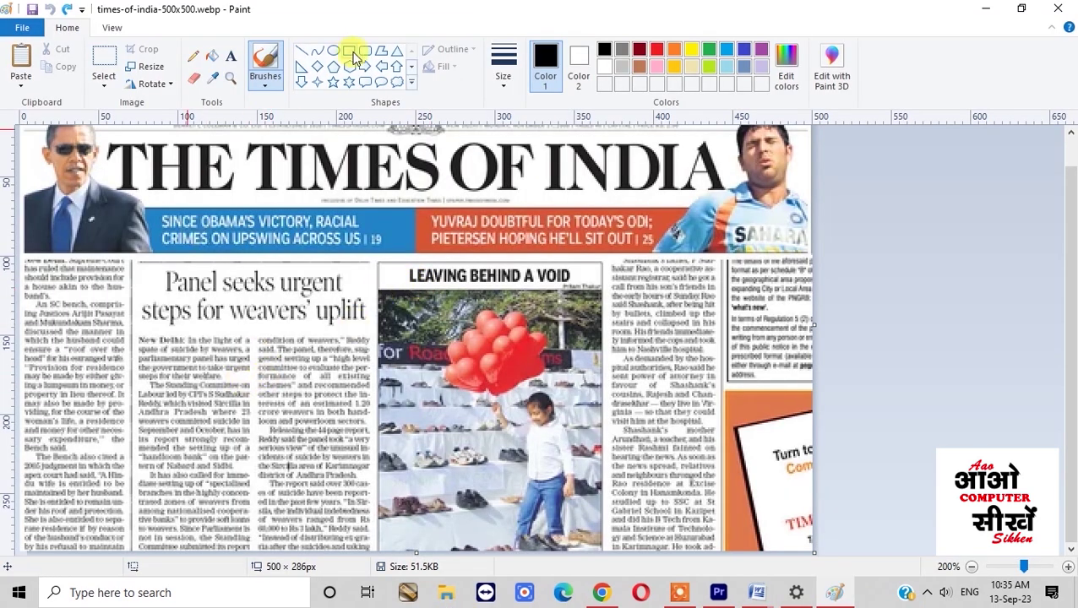
click(349, 50)
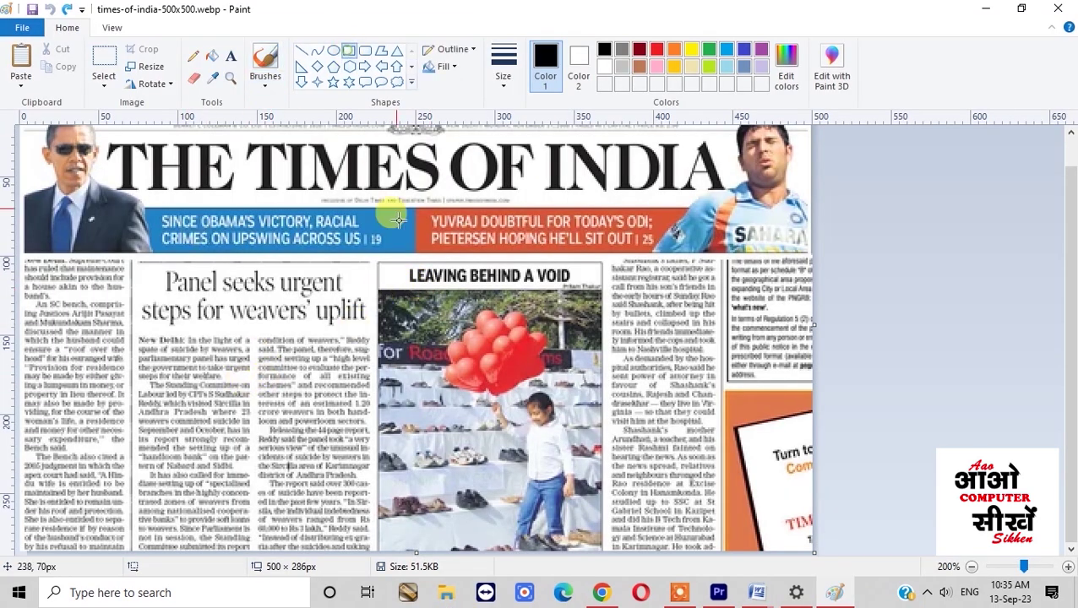
Step: Draw a rectangle around the Panel seeks urgent article and outline its left column in red
drag(130, 263, 379, 550)
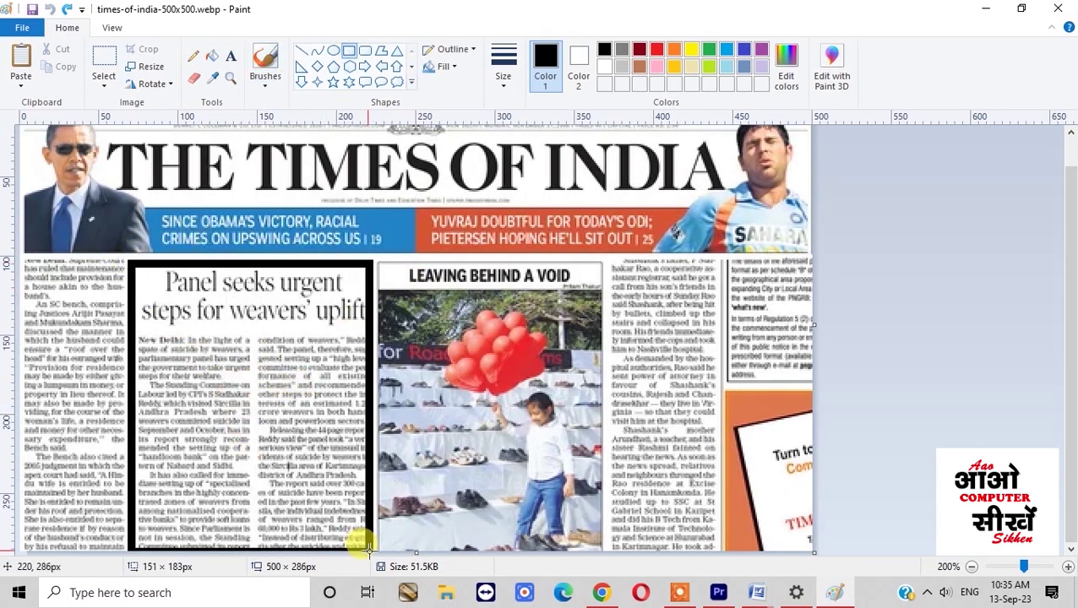
click(302, 50)
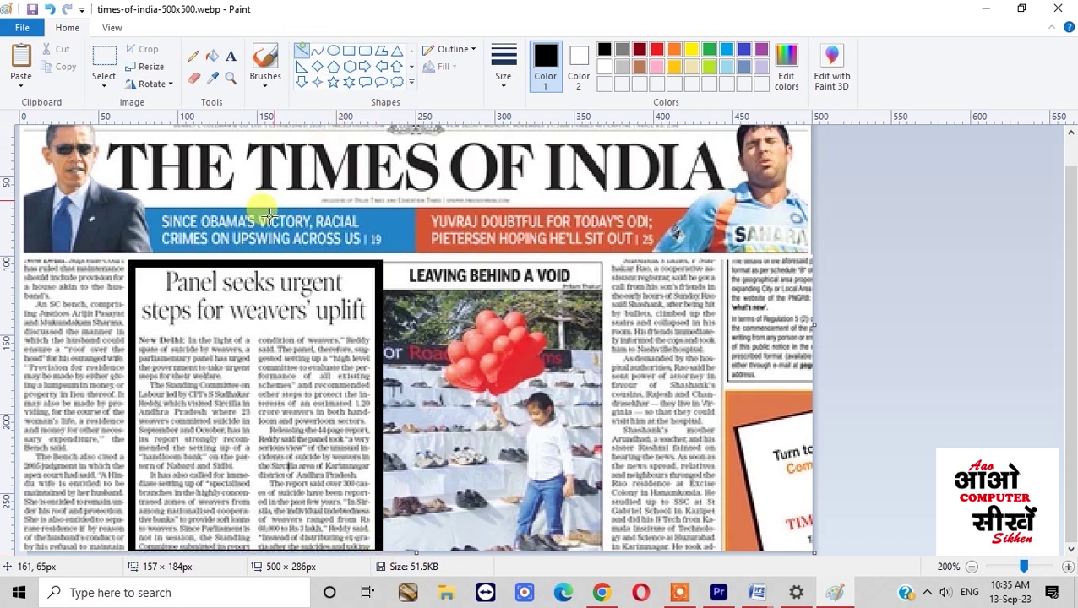
click(347, 50)
click(657, 49)
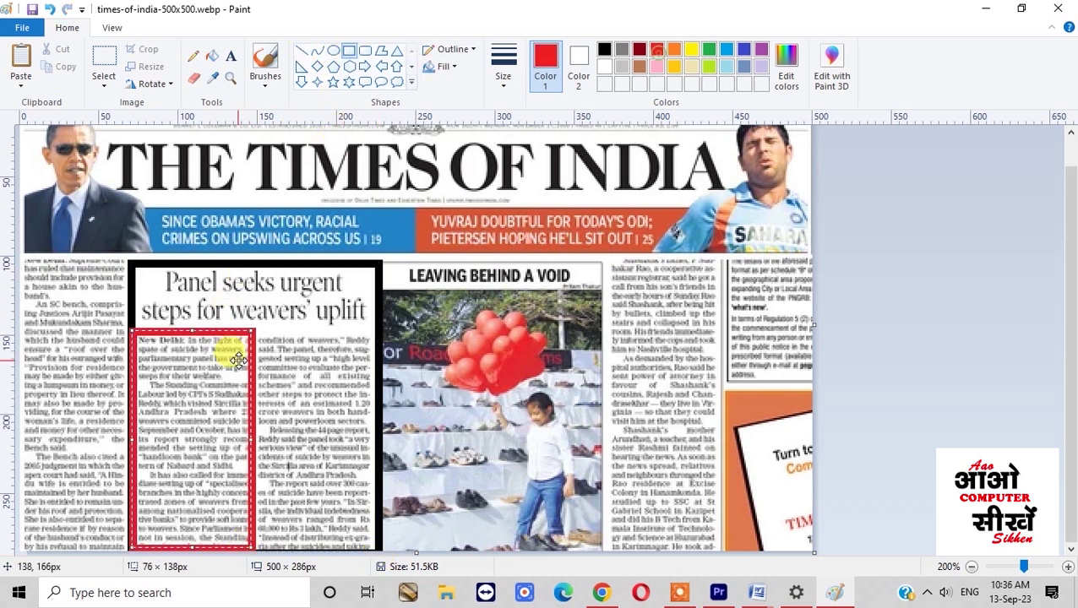
drag(129, 330, 256, 550)
Step: Outline the second column in yellow, add yellow marks, and go back to Word
click(691, 49)
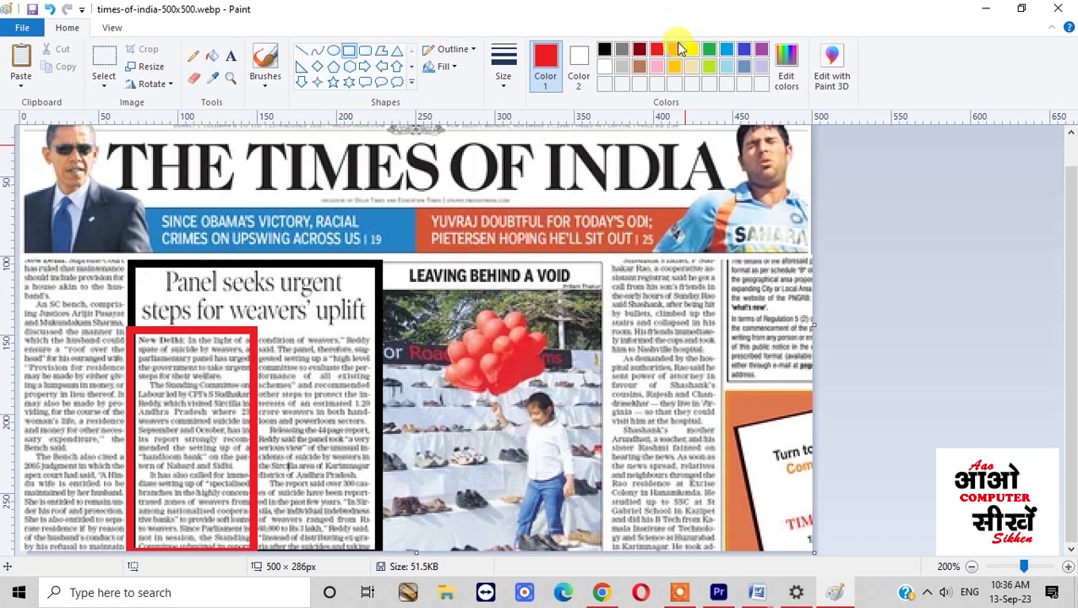
drag(253, 325, 373, 555)
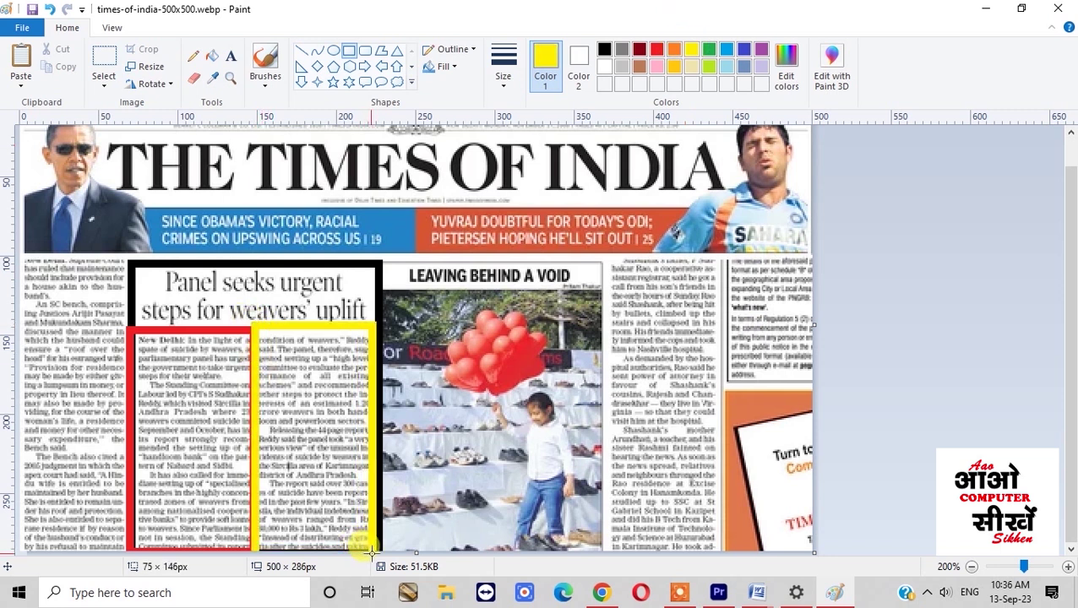
drag(190, 380, 189, 460)
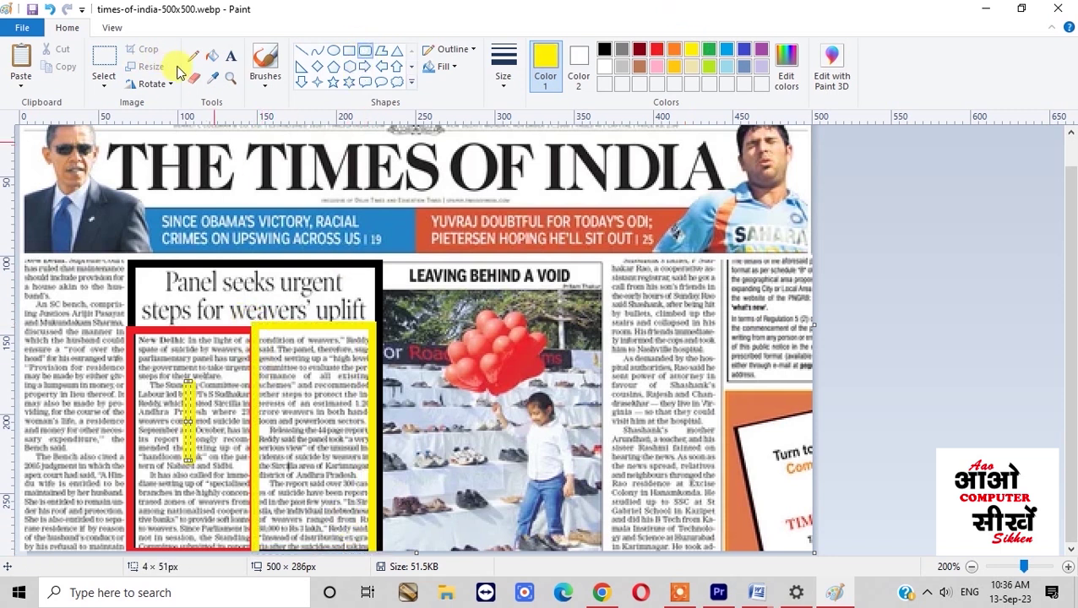
click(192, 56)
mouse_move(291, 390)
mouse_down()
mouse_move(341, 395)
mouse_move(337, 460)
mouse_up()
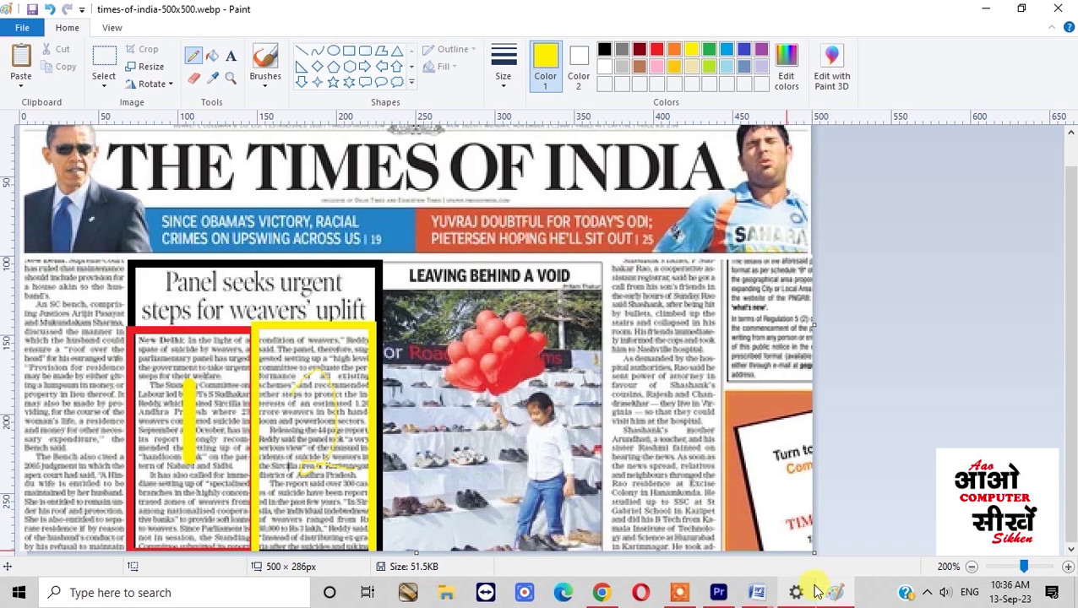
mouse_move(757, 592)
click(667, 524)
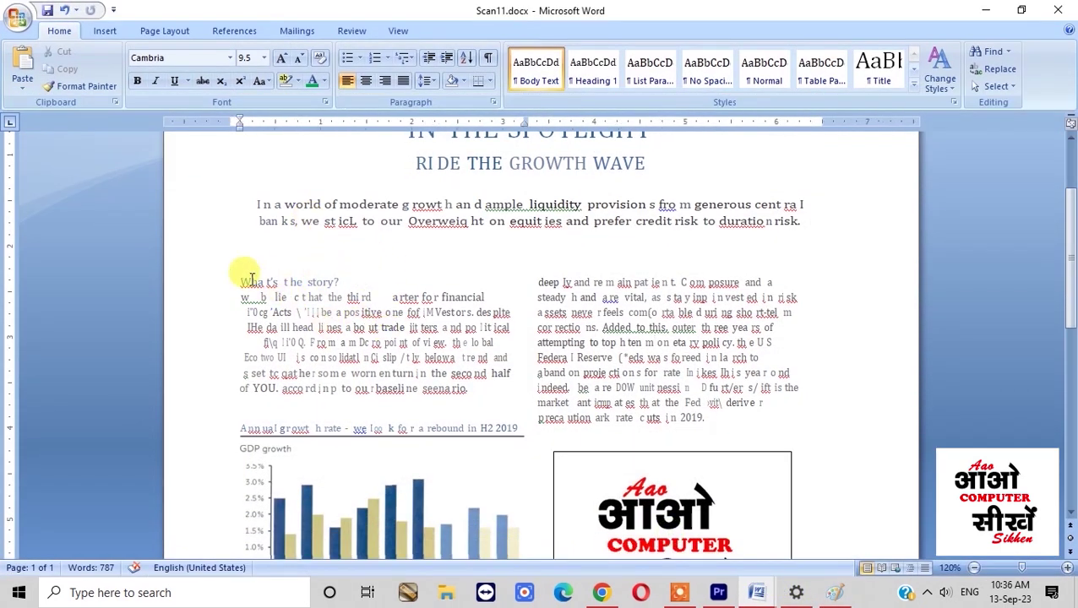
Step: Switch to blank Document2 and type the placeholder text 'dwa slhsshdlsih dosi dhsoiadh…'
drag(242, 281, 463, 391)
drag(537, 283, 705, 417)
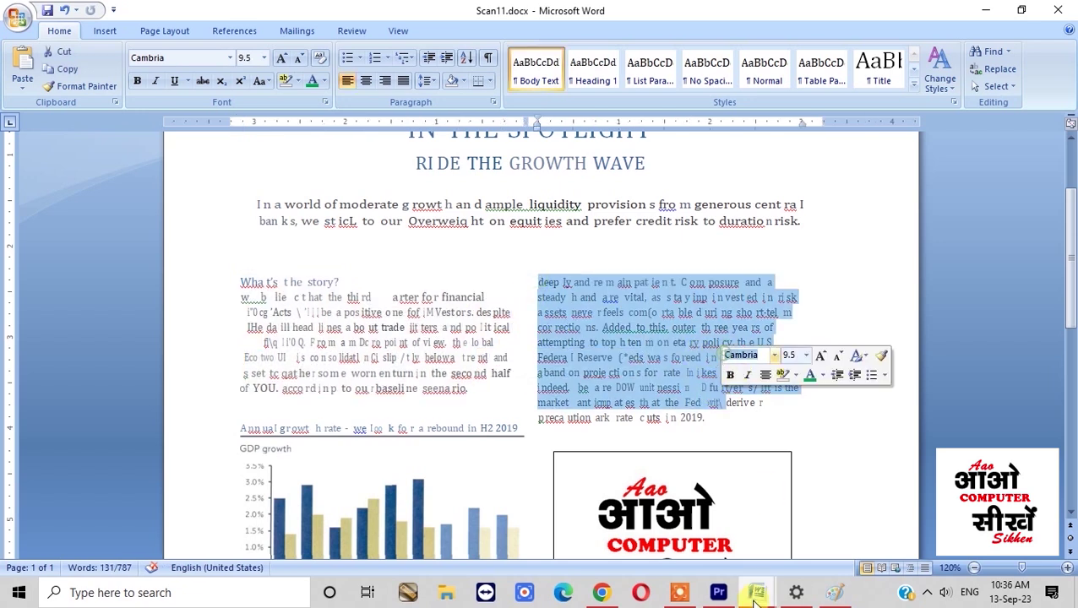
click(818, 530)
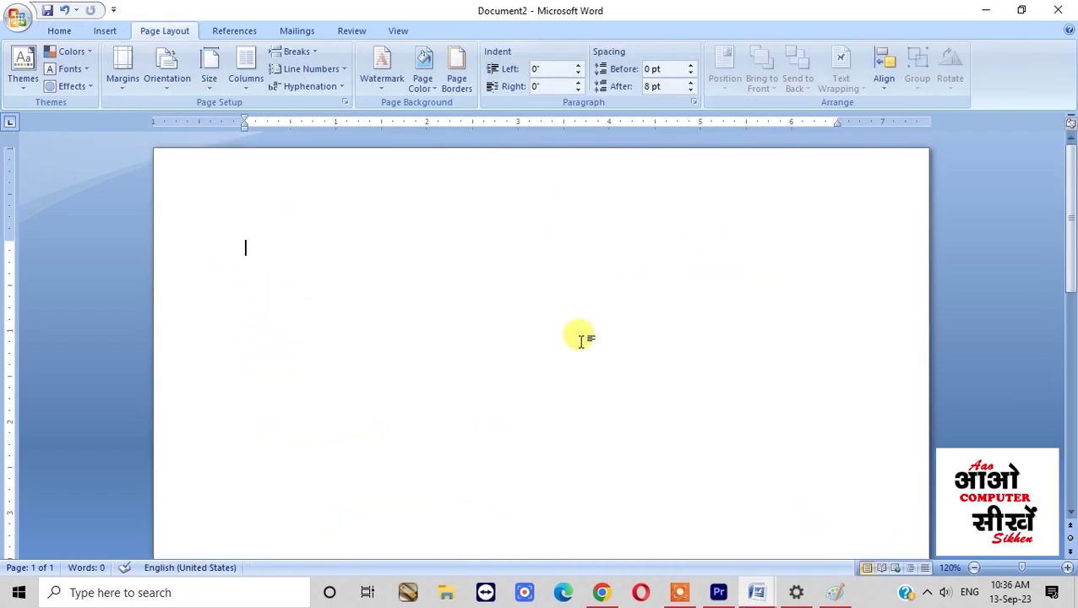
click(240, 90)
click(431, 218)
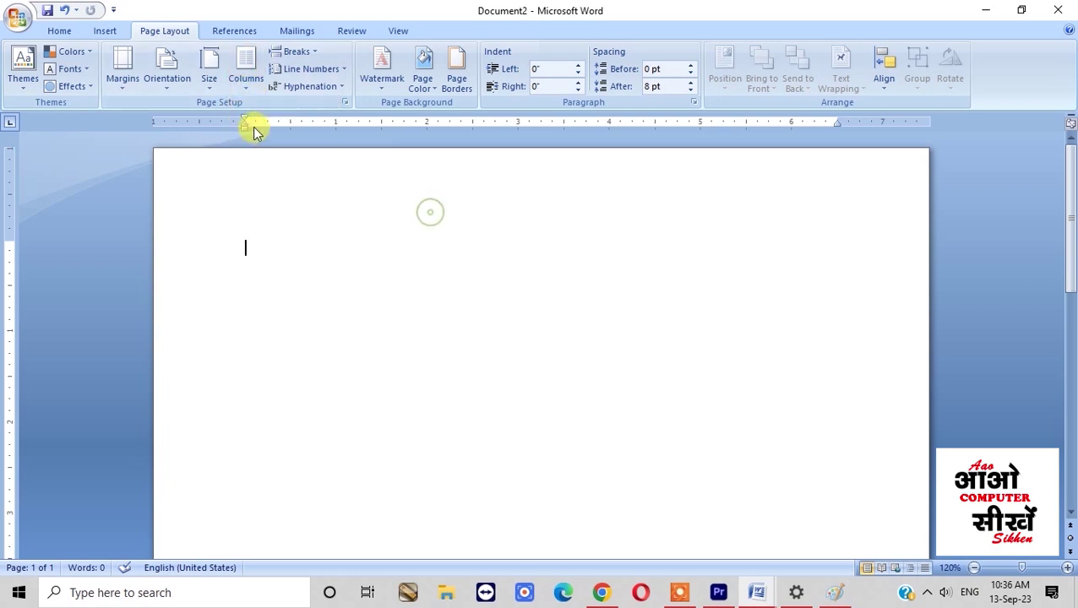
text(dwa slhsl)
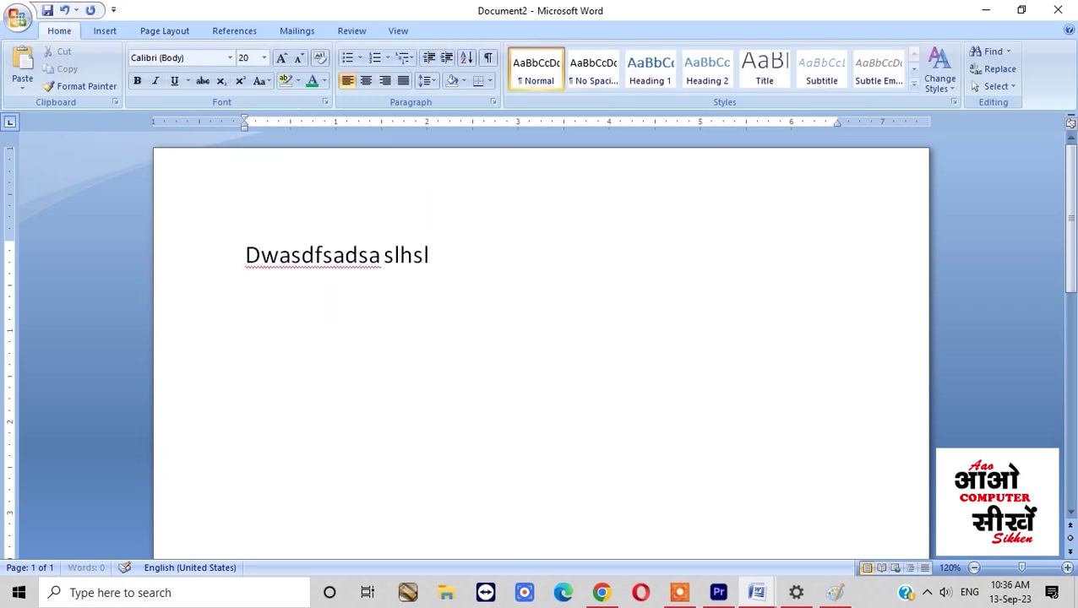
text(shdlsih dosi d)
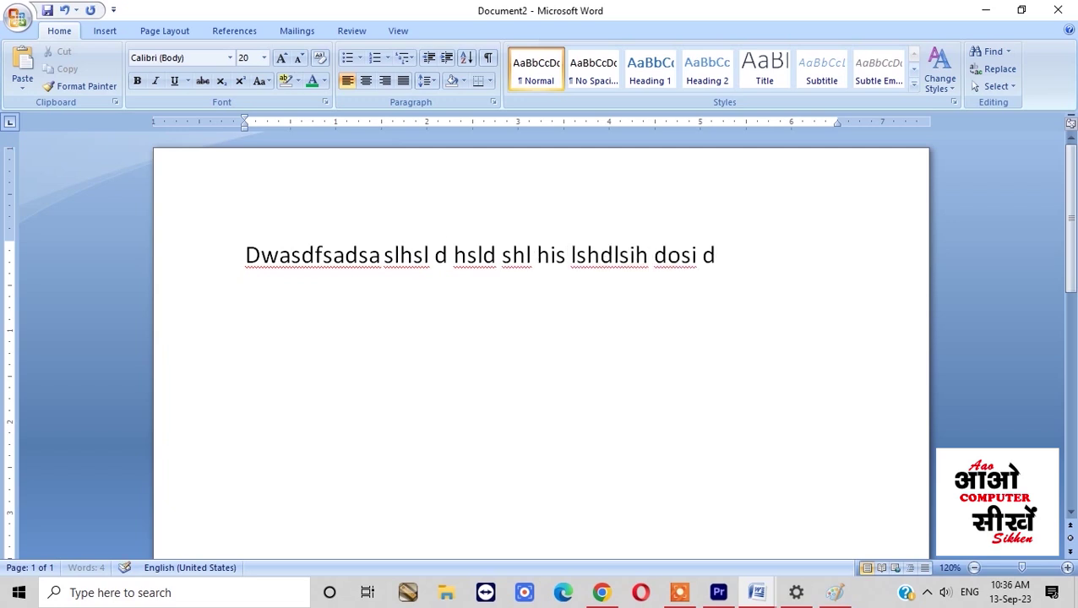
text(hsoiadh soaihi hdsoi hdio)
text(dios hdoih doihdio h ho)
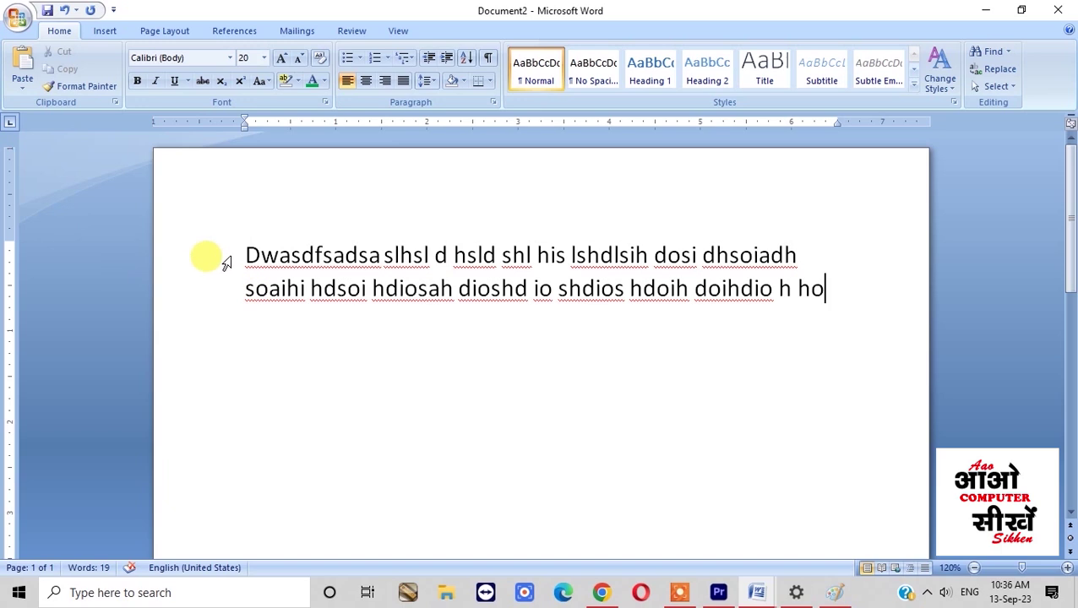
Step: Apply the Two-column layout from Page Layout > Columns to the placeholder text
mouse_move(210, 252)
mouse_down()
mouse_move(638, 305)
mouse_move(832, 391)
mouse_up()
click(833, 391)
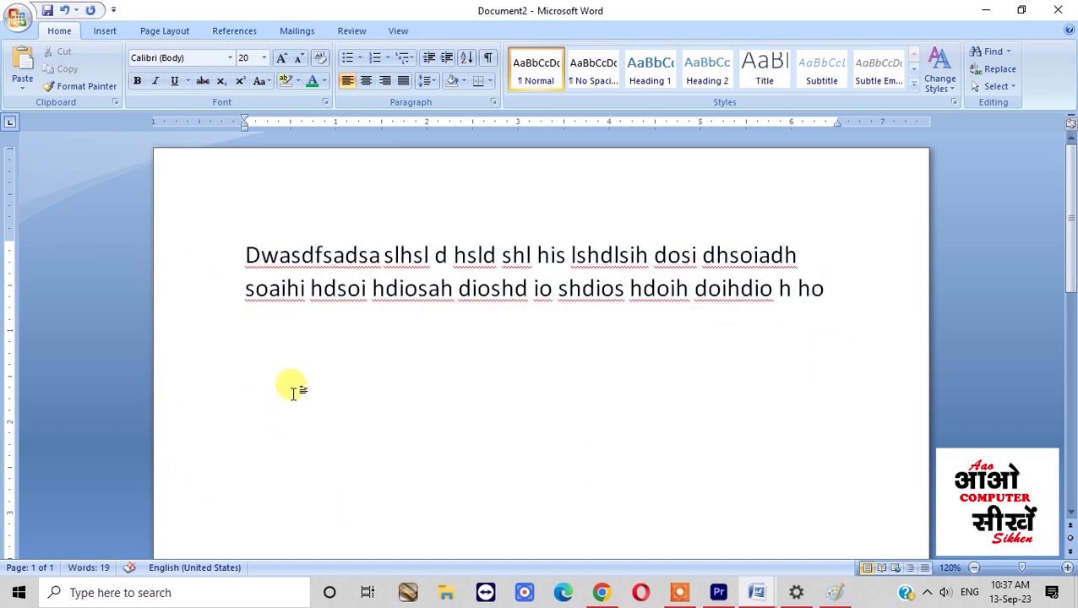
click(142, 34)
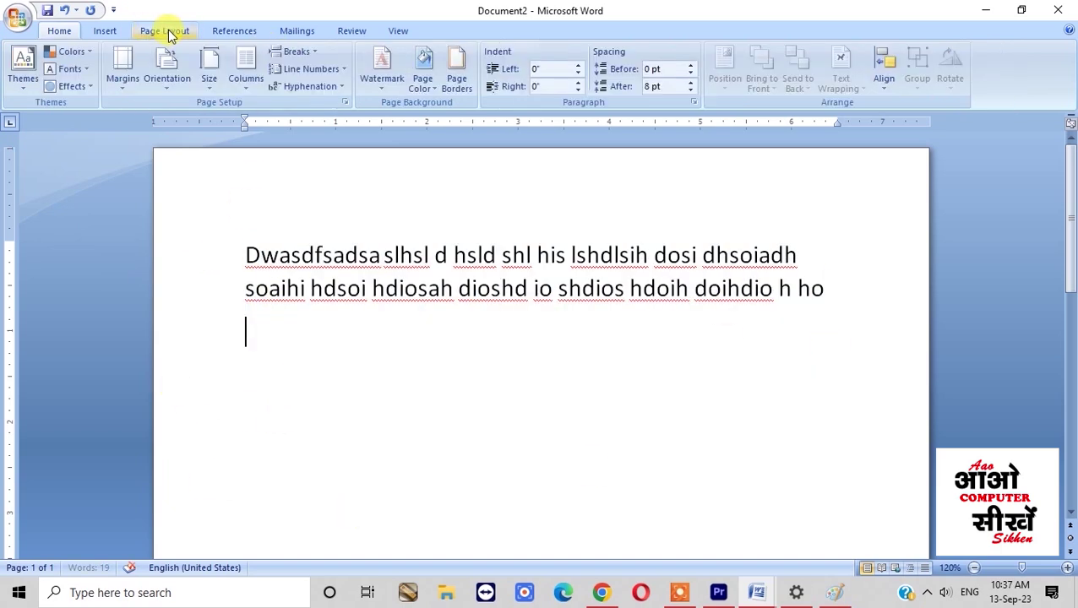
click(243, 85)
click(320, 157)
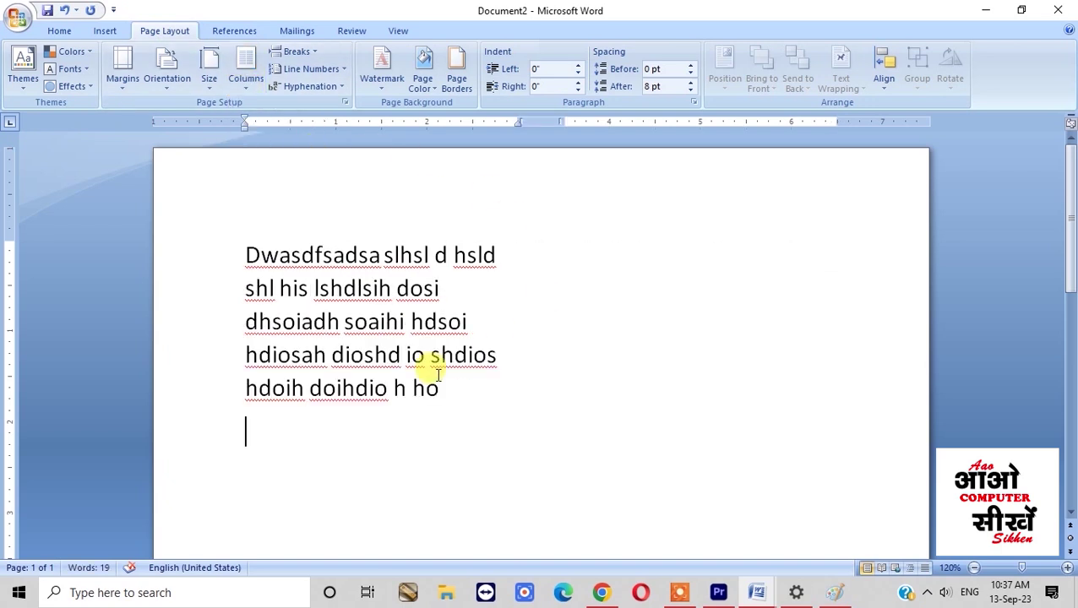
click(505, 245)
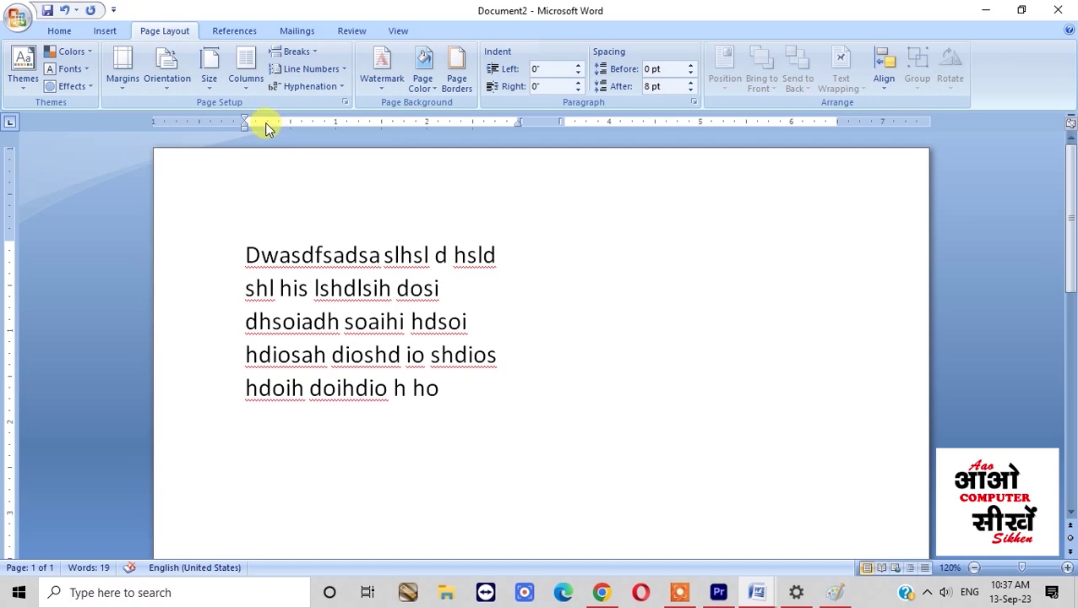
triple_click(228, 247)
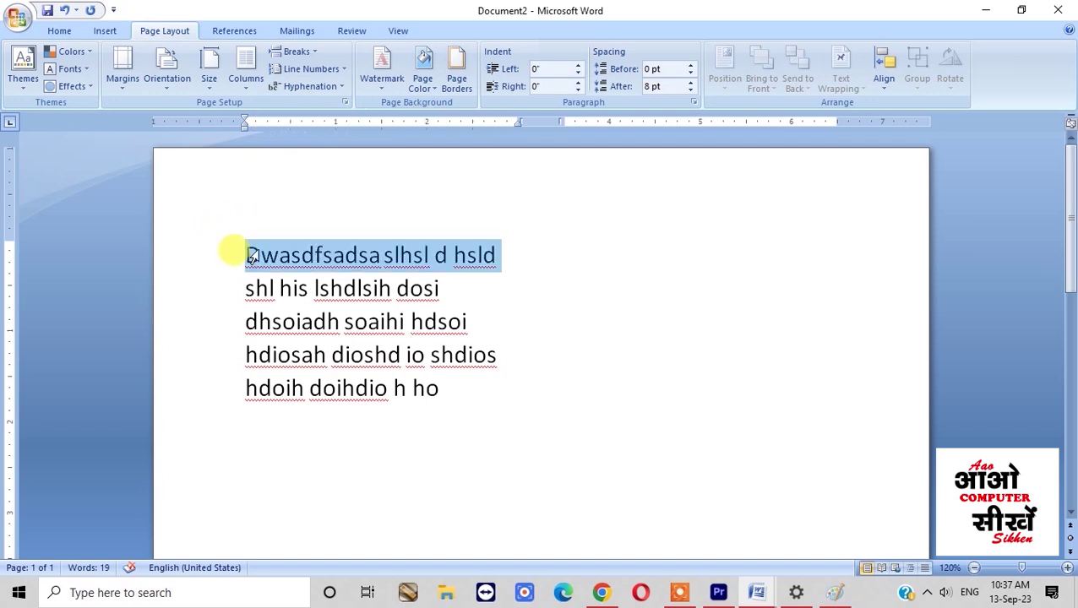
click(645, 196)
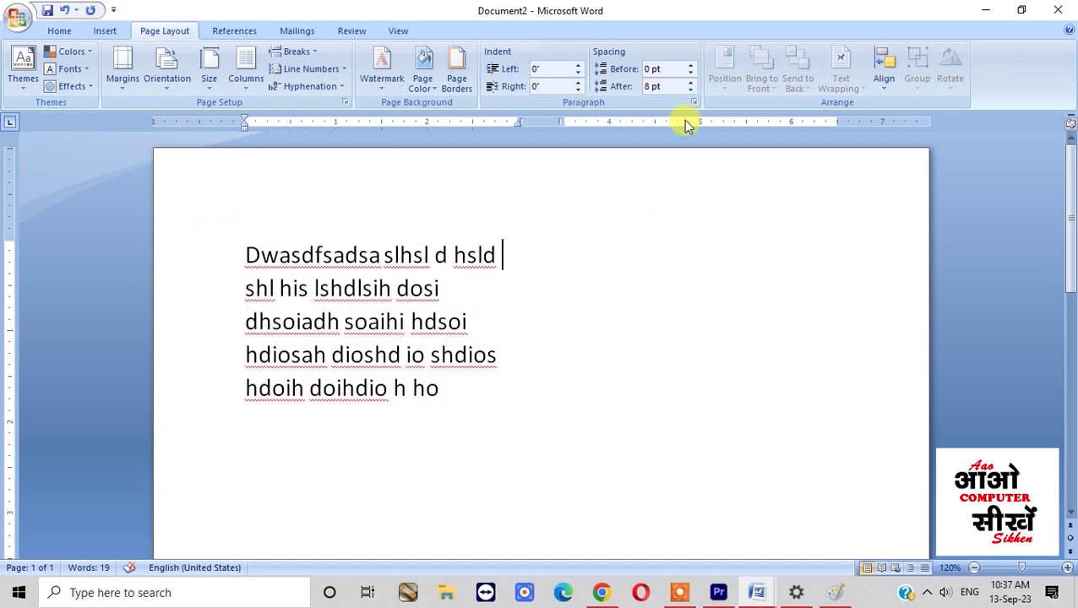
click(475, 404)
Step: Insert a column break and correct 'colom', giving '1st Column' left and '2nd column' right
click(294, 52)
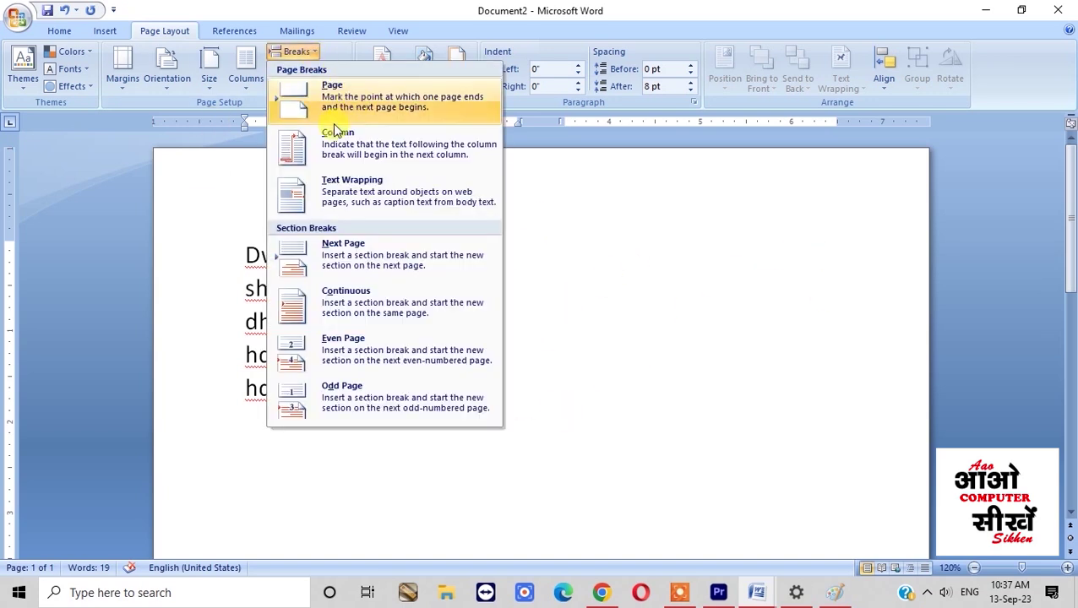
click(361, 157)
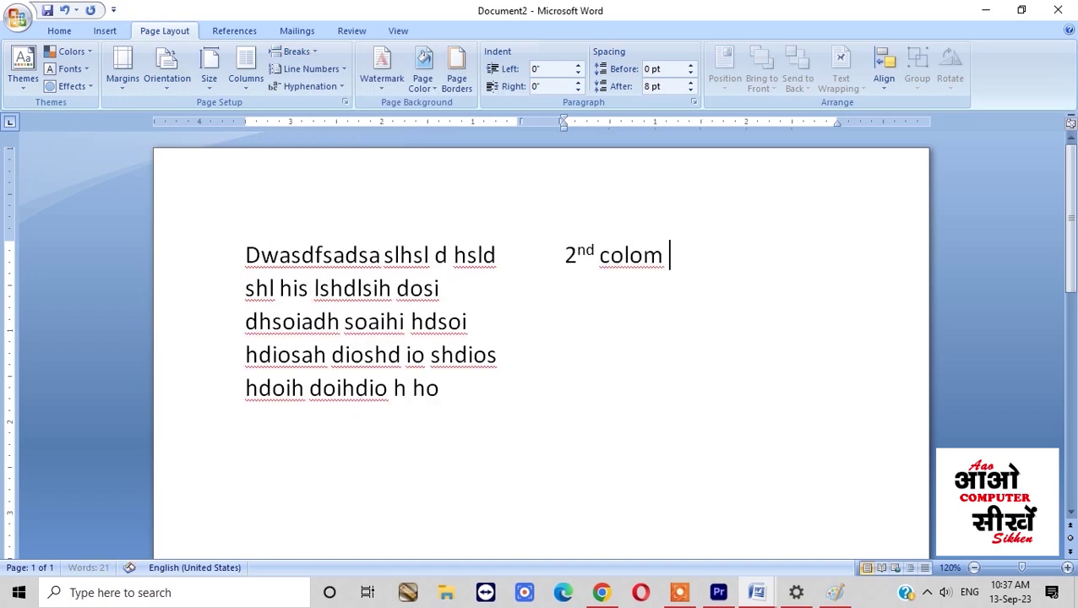
right_click(660, 257)
click(701, 279)
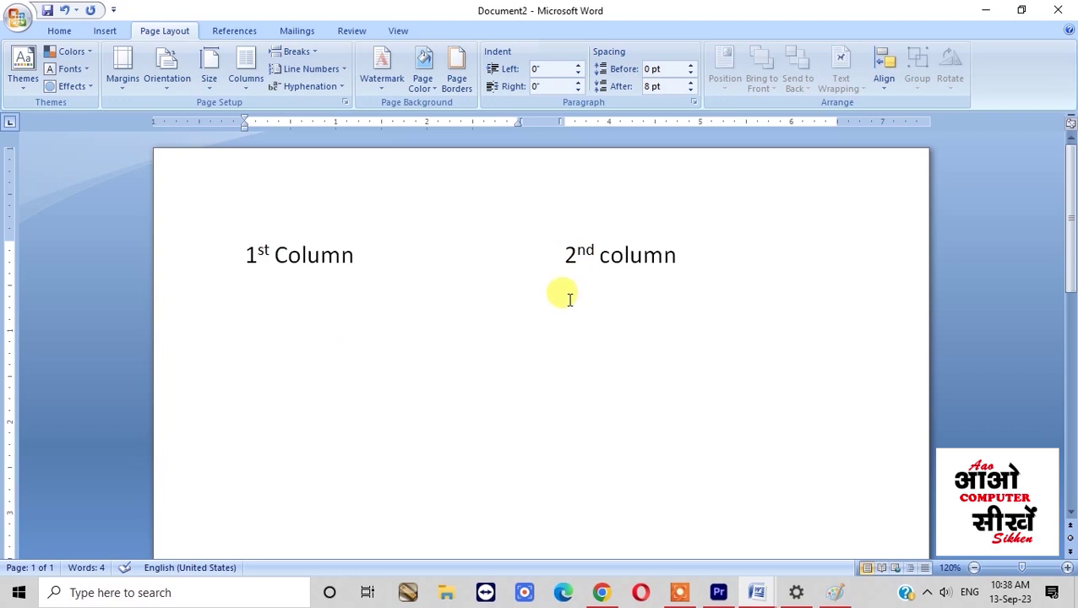
triple_click(304, 269)
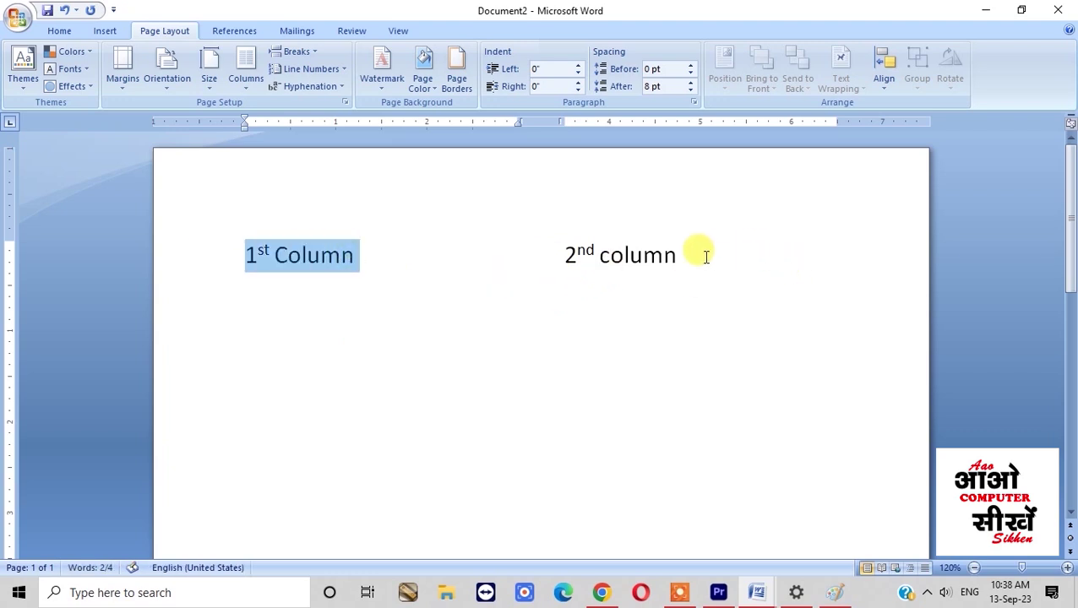
click(663, 303)
click(378, 292)
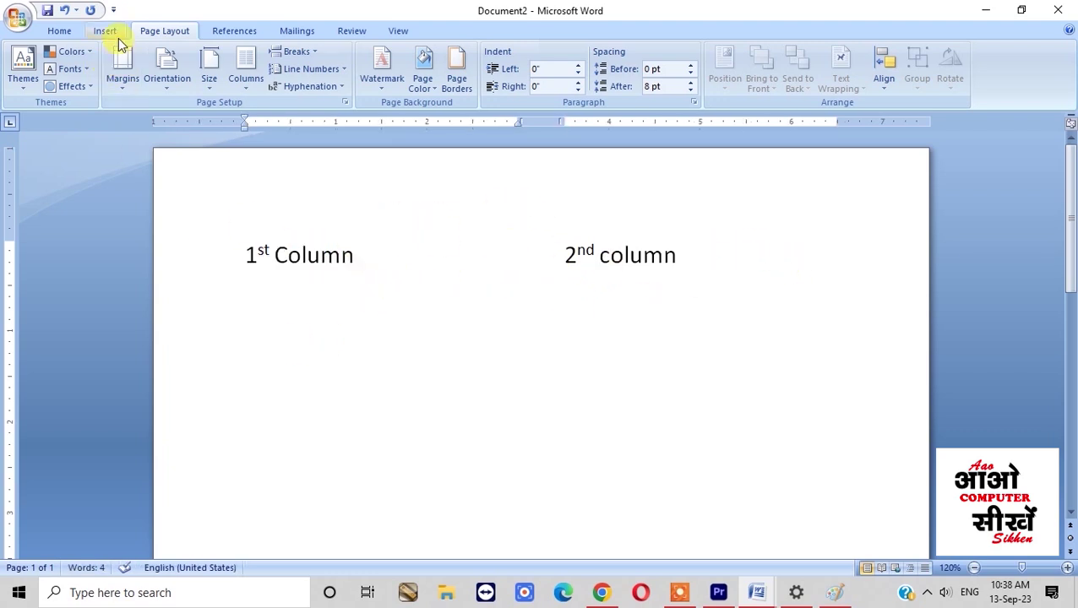
Step: Set the page colour to a light gold swatch
click(423, 80)
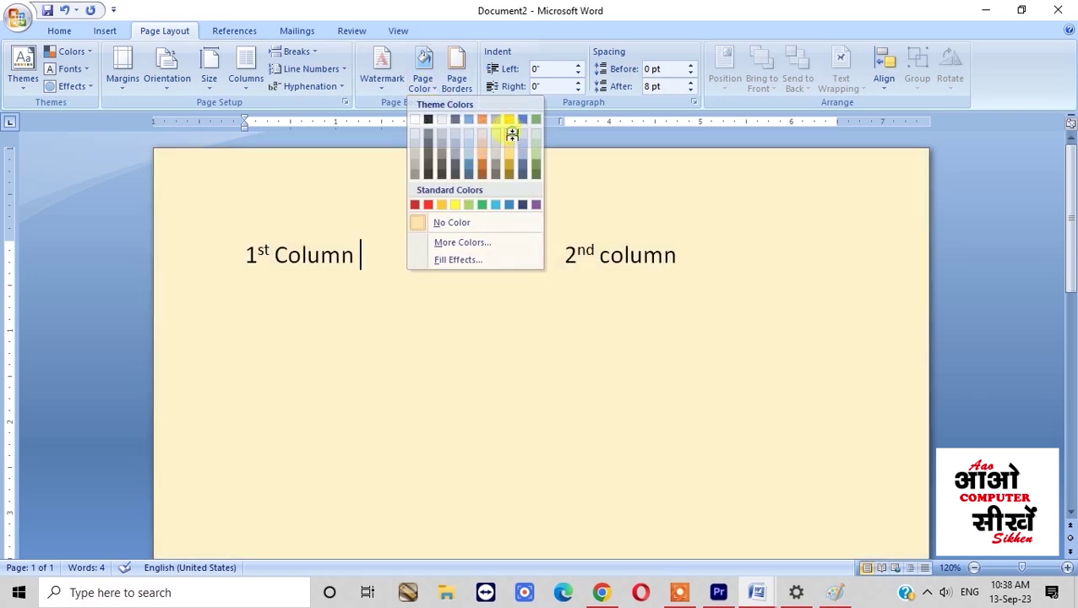
click(509, 133)
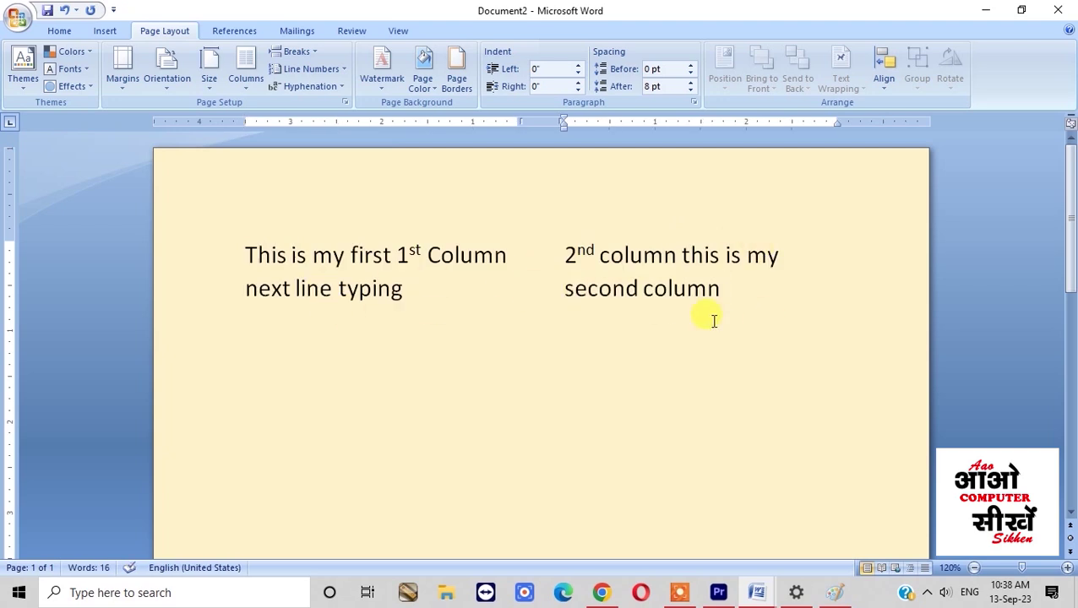
click(247, 87)
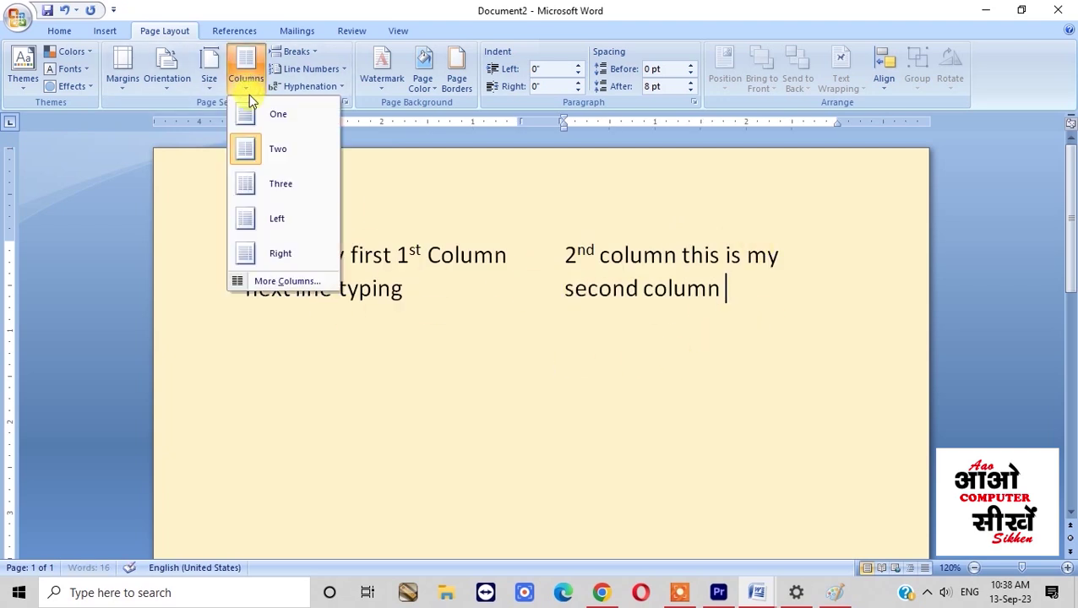
Step: Switch to three columns and insert a column break so '3rd column' starts the third column
click(274, 184)
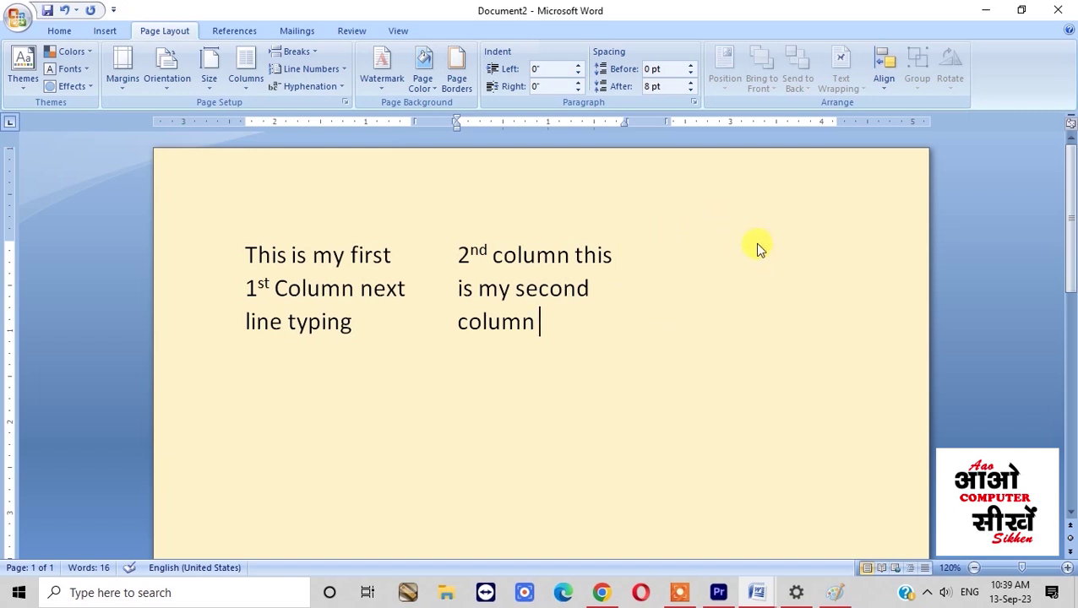
drag(272, 263, 421, 320)
drag(445, 239, 582, 355)
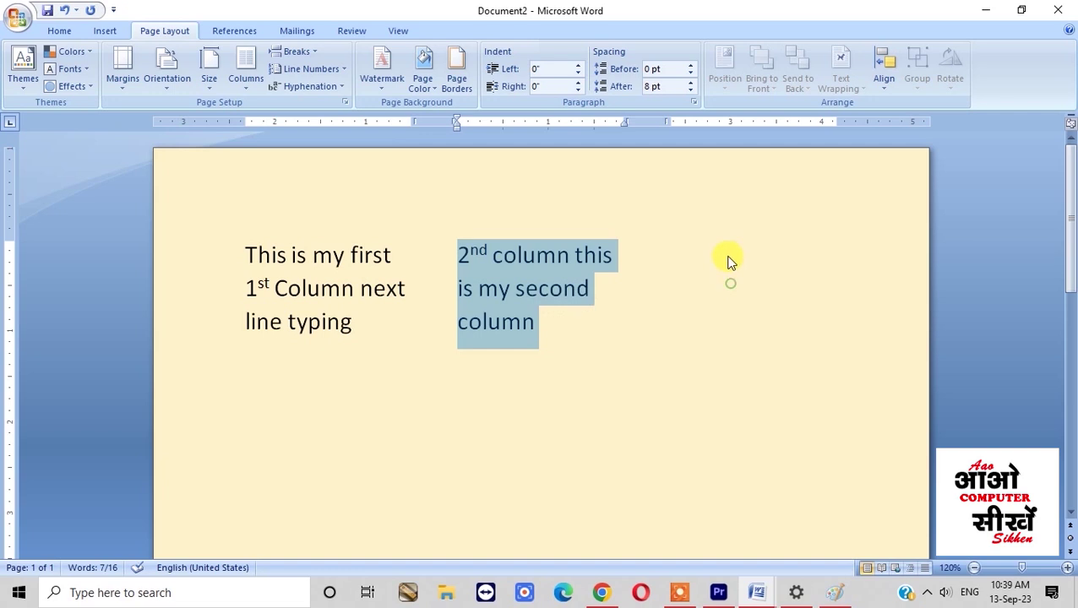
click(560, 331)
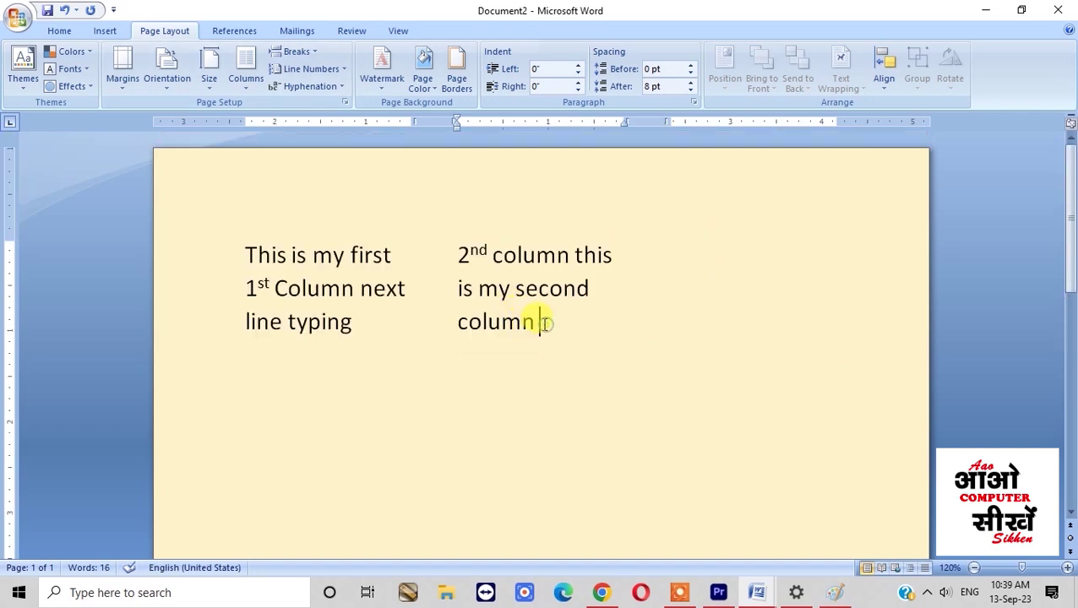
click(300, 51)
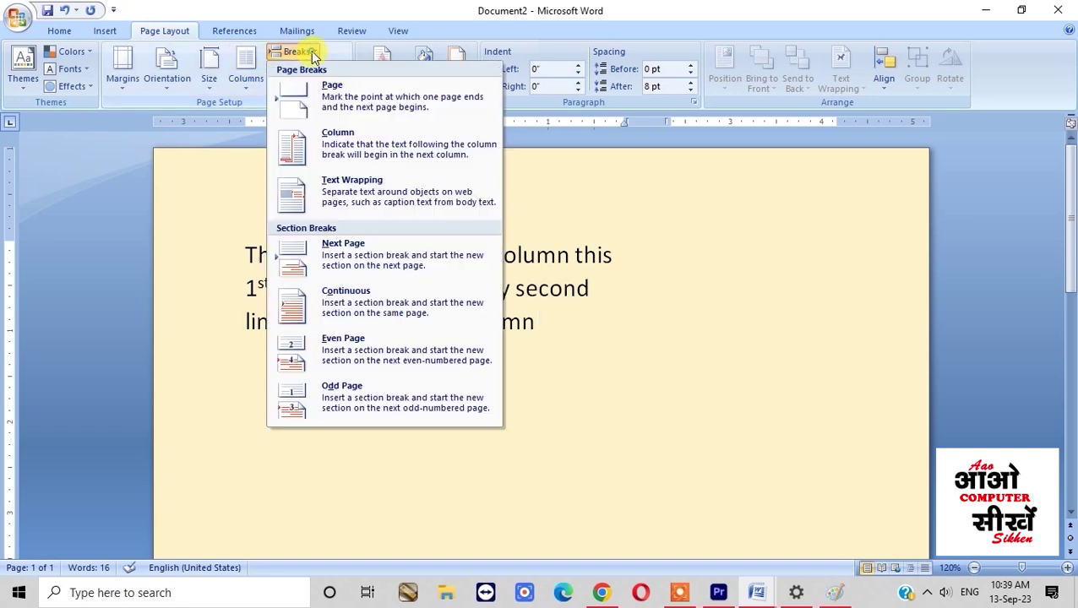
click(365, 150)
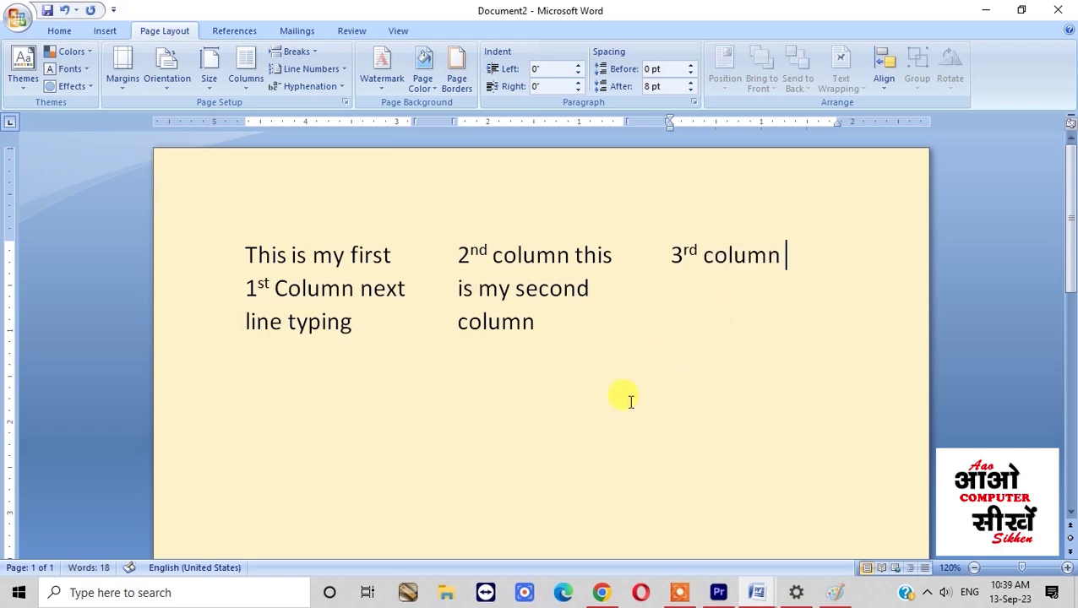
text(3rd column)
click(670, 524)
Step: In Scan11, highlight the right paragraph turquoise and recolour the left paragraph from red to yellow
click(614, 326)
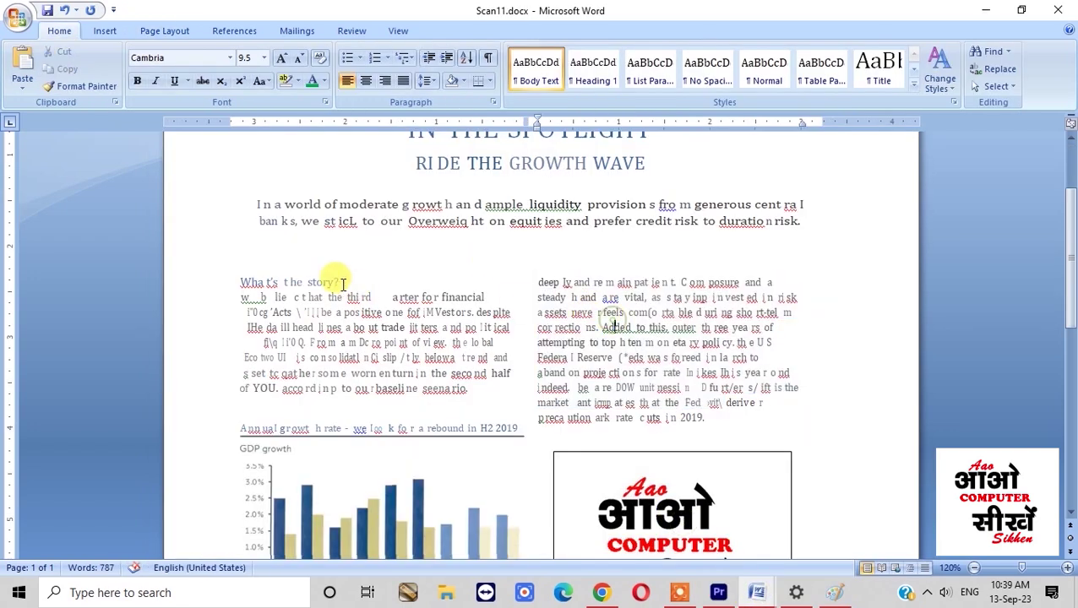
drag(240, 283, 467, 389)
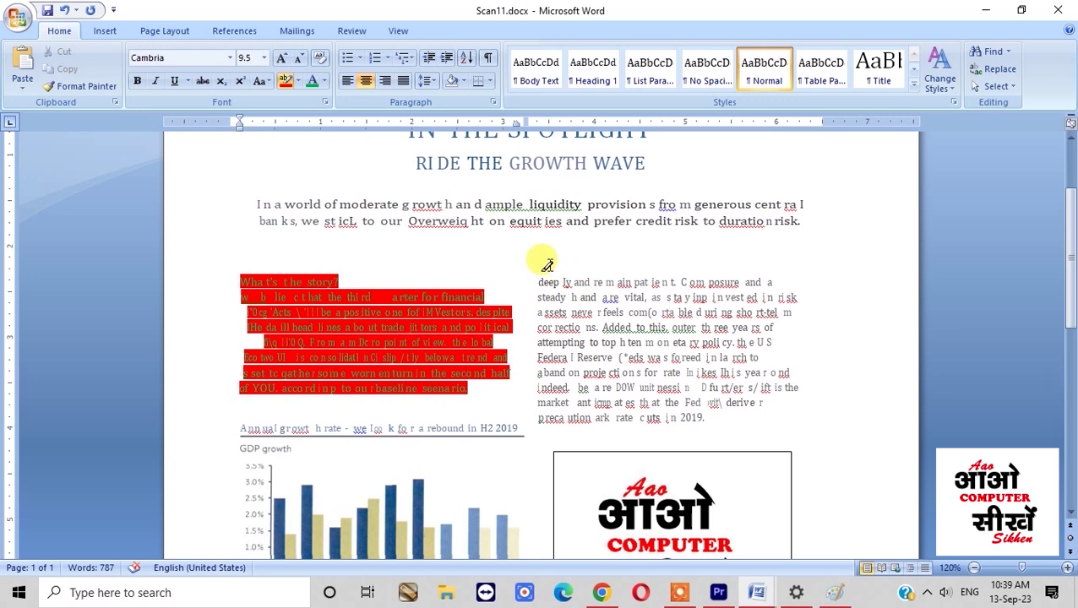
drag(538, 282, 715, 418)
drag(240, 282, 469, 389)
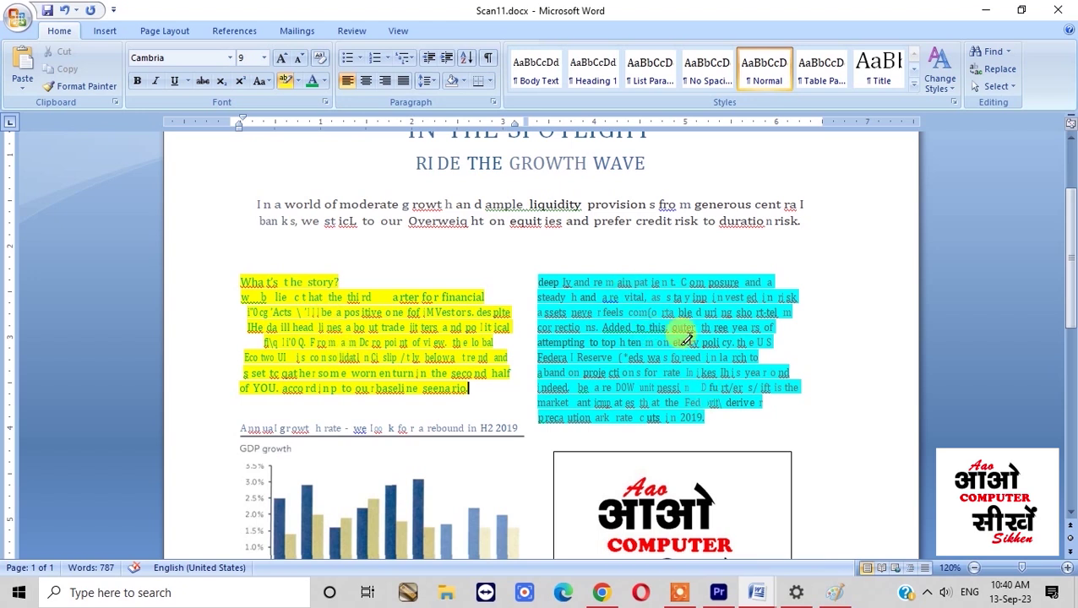
scroll(691, 364, up, 3)
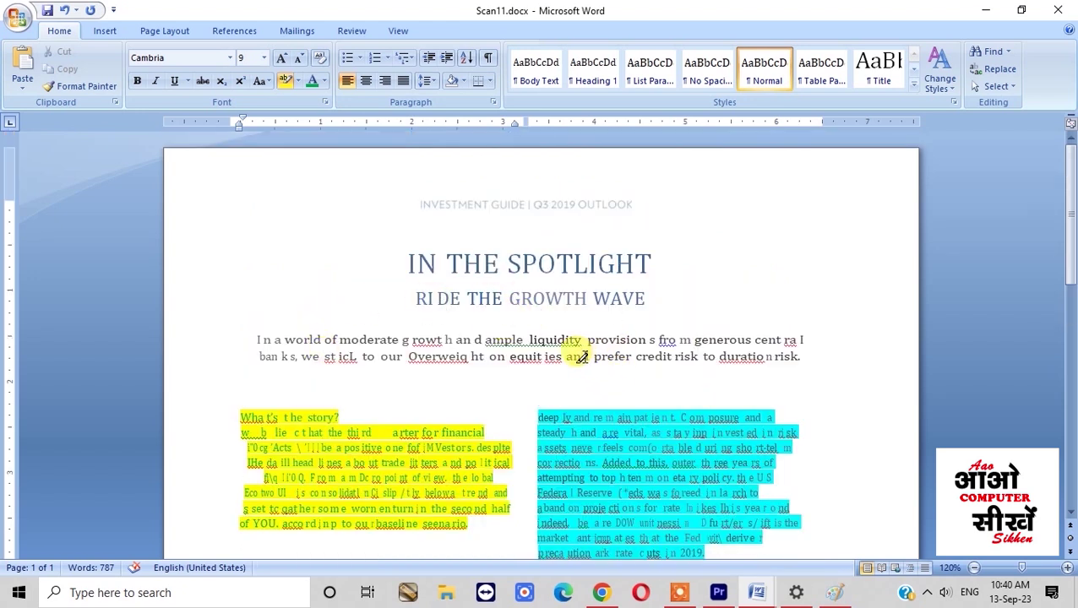
Step: Select the GDP chart and its caption box, then browse the Page Layout and Insert tabs
scroll(557, 346, down, 5)
scroll(558, 347, down, 3)
click(281, 283)
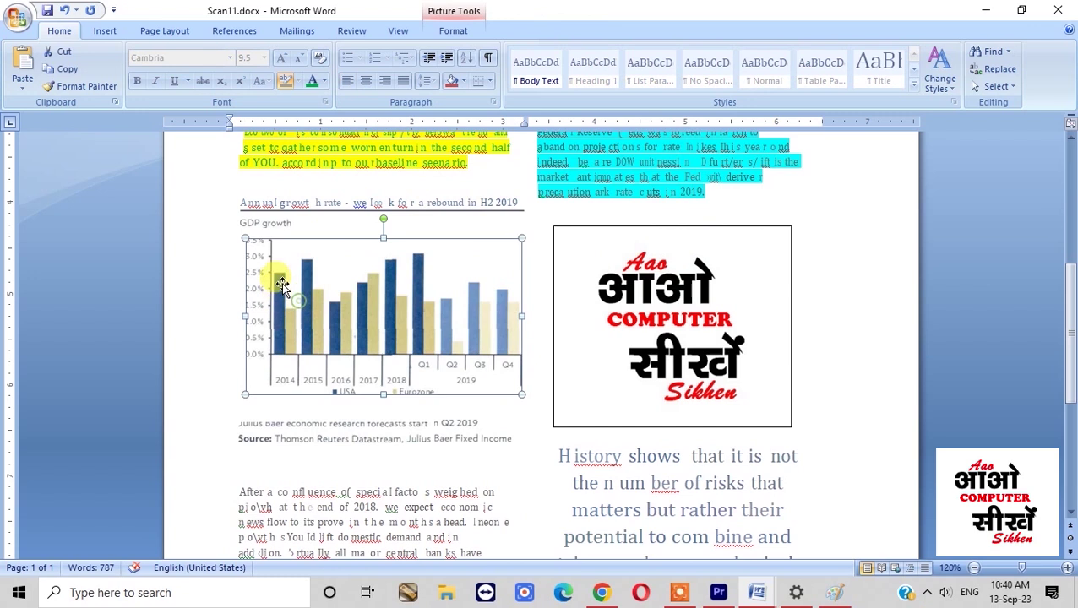
click(374, 436)
click(169, 32)
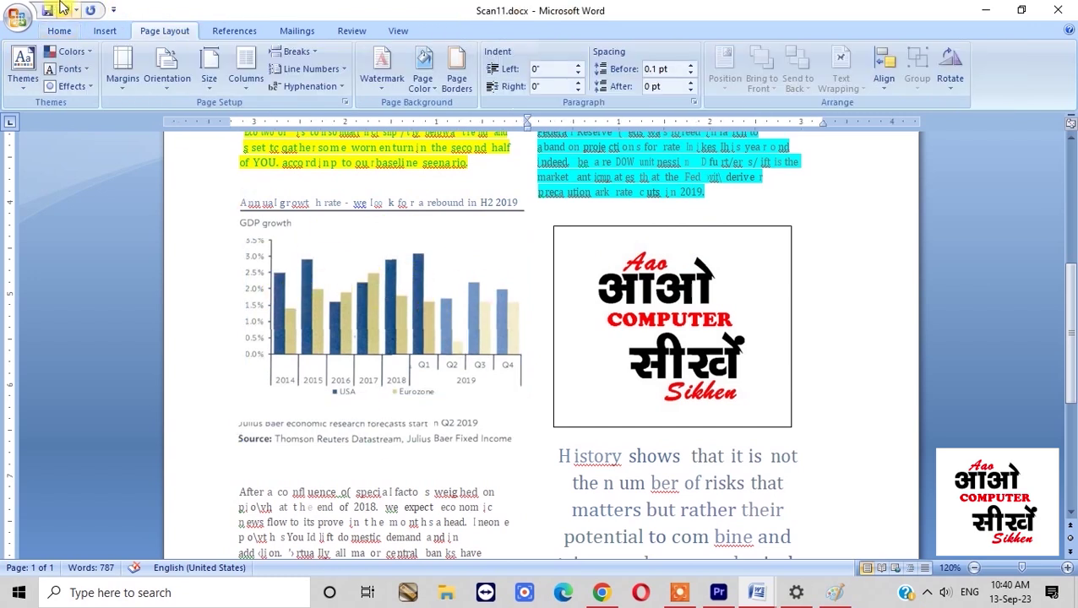
click(107, 35)
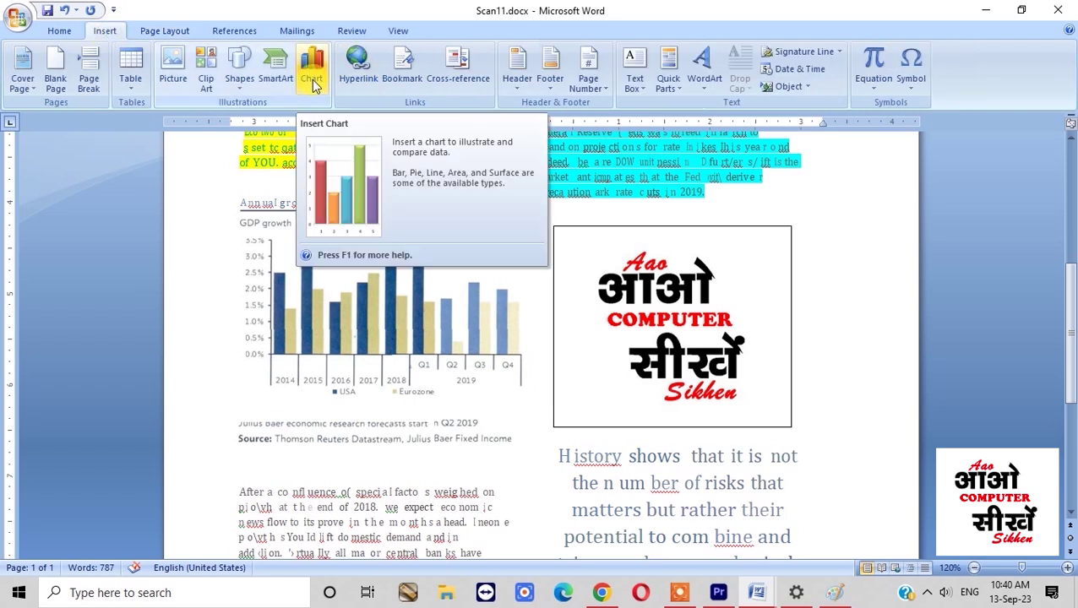
Step: Select and deselect the GDP chart and logo image, then view the Insert tab again
scroll(311, 84, down, 1)
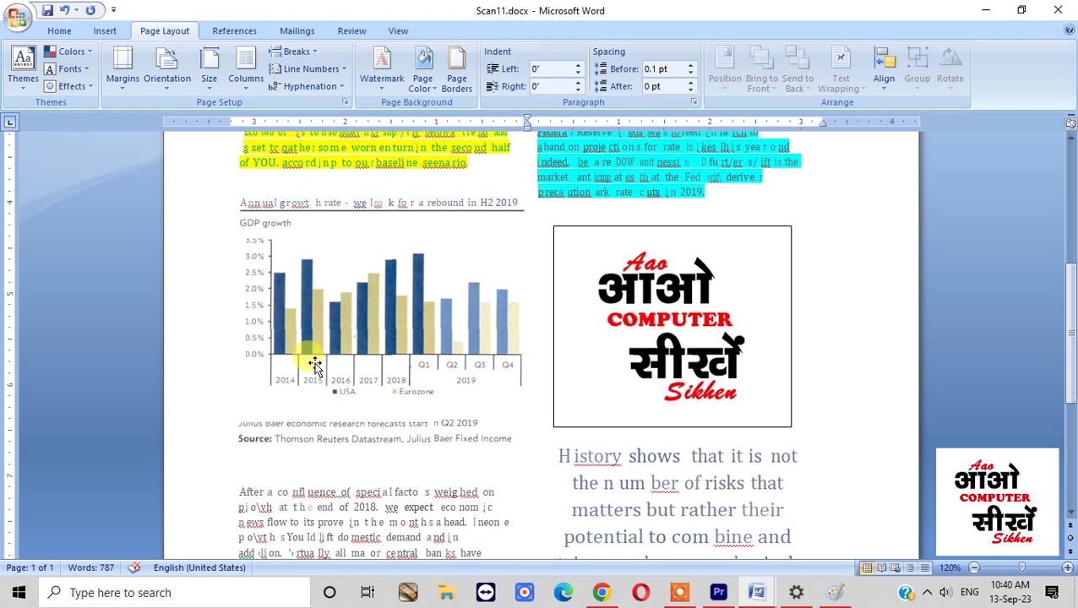
scroll(665, 390, up, 3)
scroll(680, 389, down, 1)
scroll(676, 355, up, 1)
scroll(680, 355, down, 2)
click(686, 366)
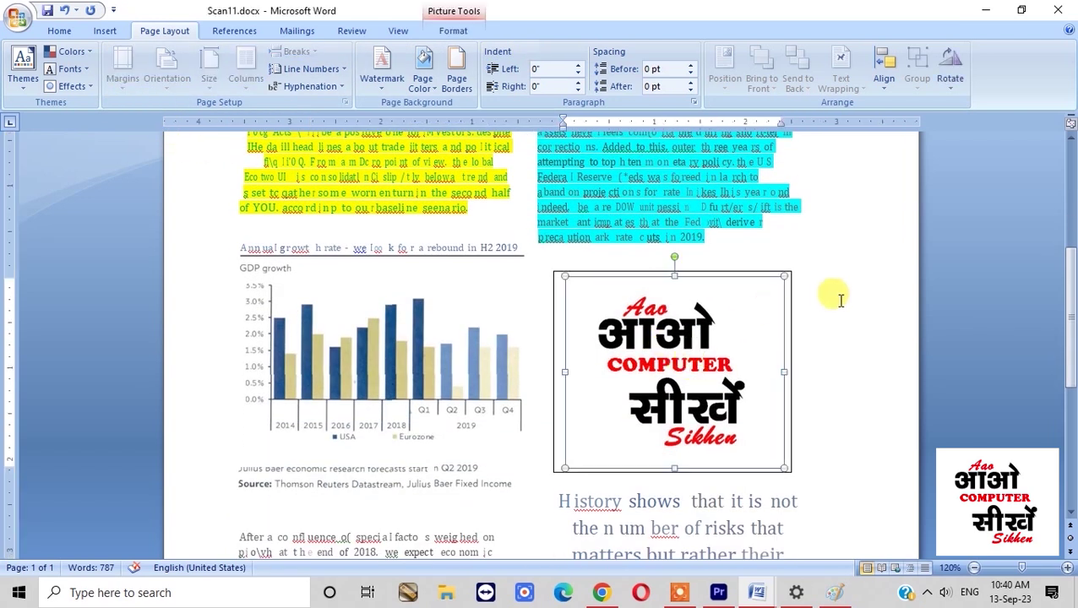
click(837, 297)
key(shift+Left)
click(802, 361)
click(747, 356)
click(848, 336)
click(105, 31)
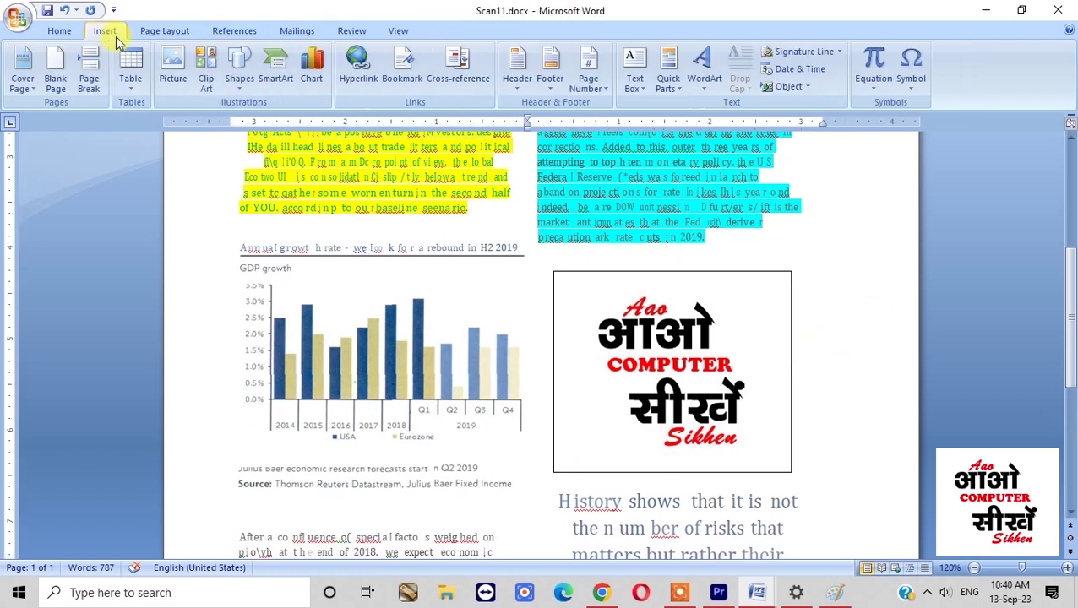
Step: Undo the yellow and turquoise column highlighting with Ctrl+Z
click(732, 221)
scroll(507, 237, up, 4)
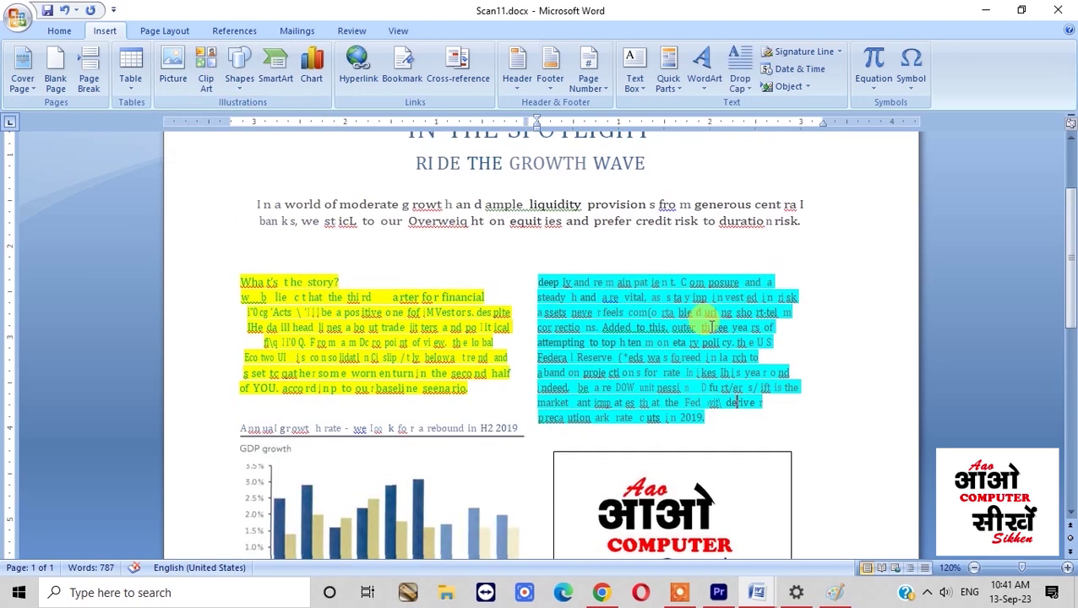
scroll(338, 345, down, 5)
scroll(681, 312, up, 6)
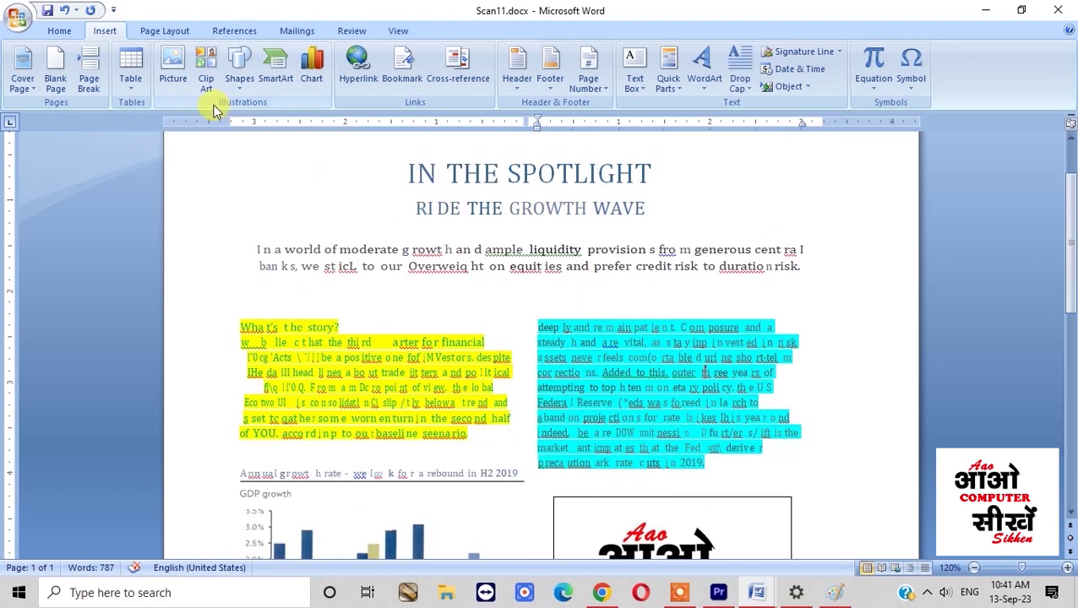
click(165, 31)
scroll(507, 279, down, 6)
key(ctrl+z)
scroll(517, 307, down, 8)
scroll(364, 233, up, 15)
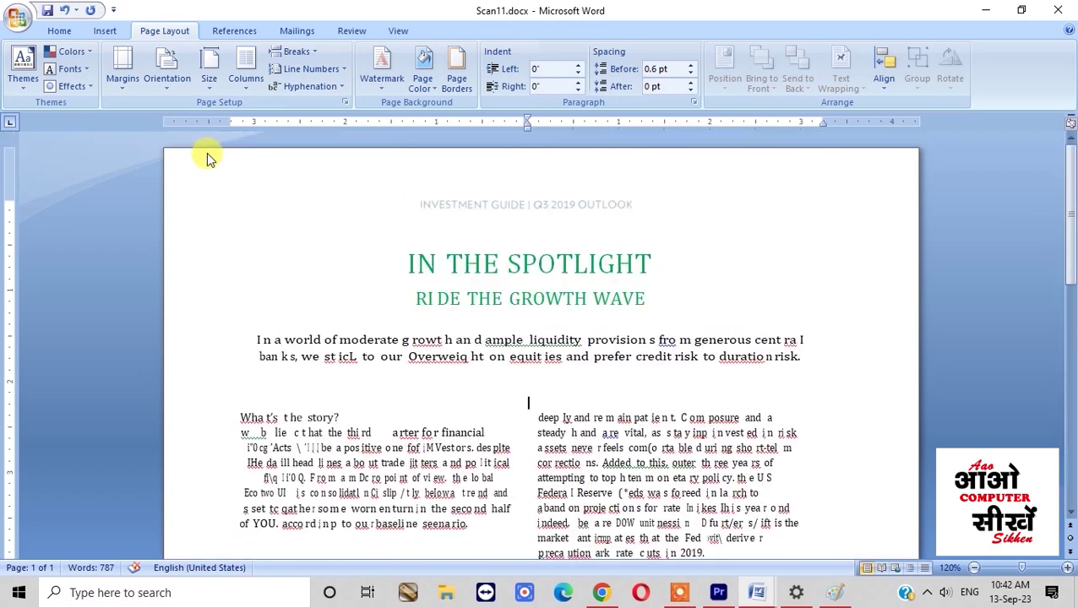
Step: Look through Scan11's Margins, Orientation, Size and Columns presets without changing anything
click(125, 80)
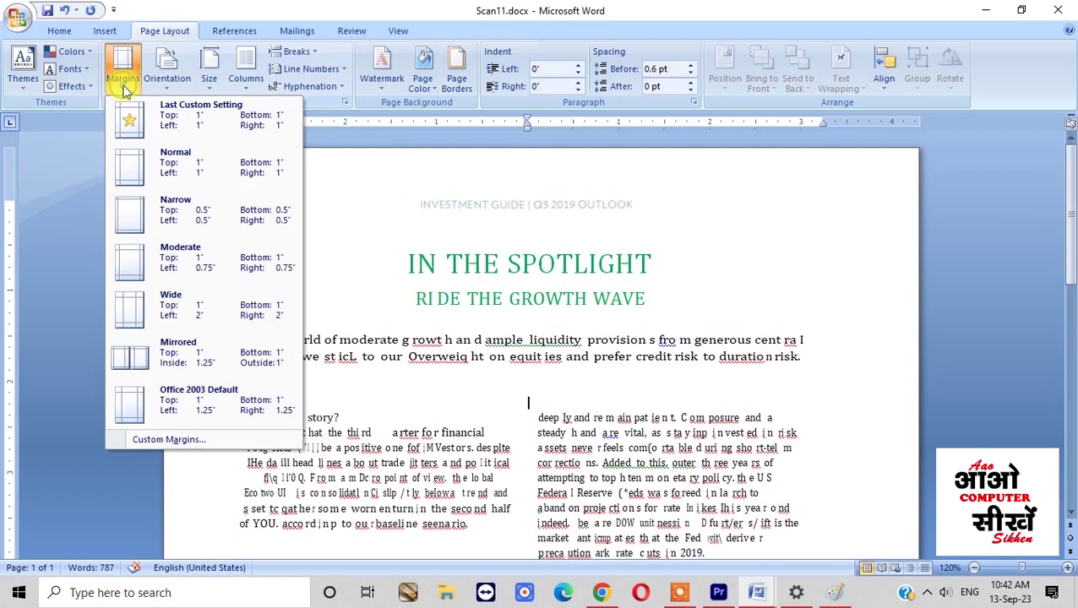
click(173, 78)
click(206, 87)
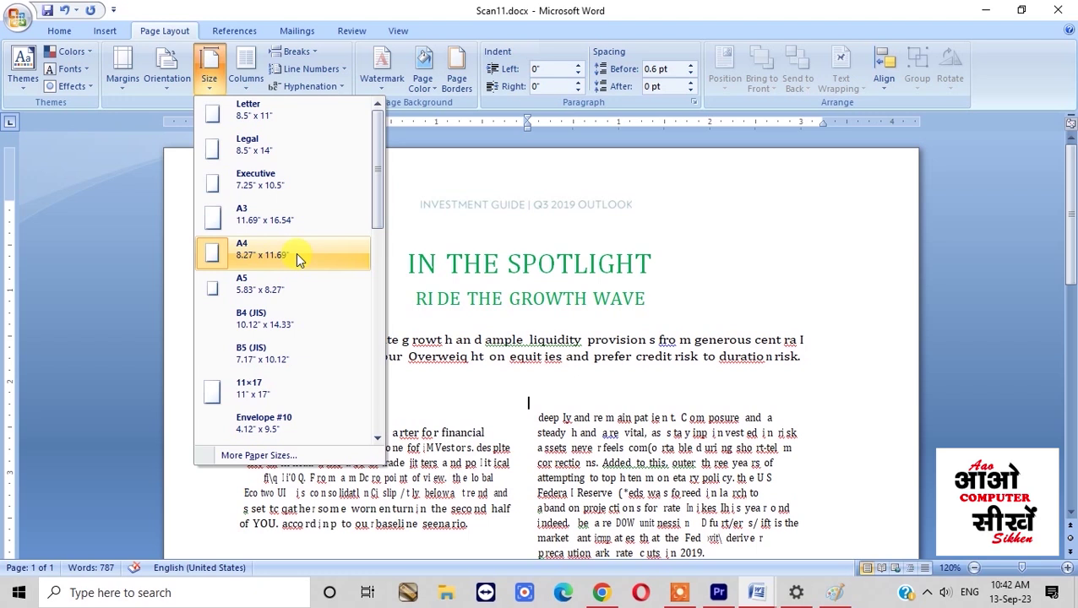
click(515, 351)
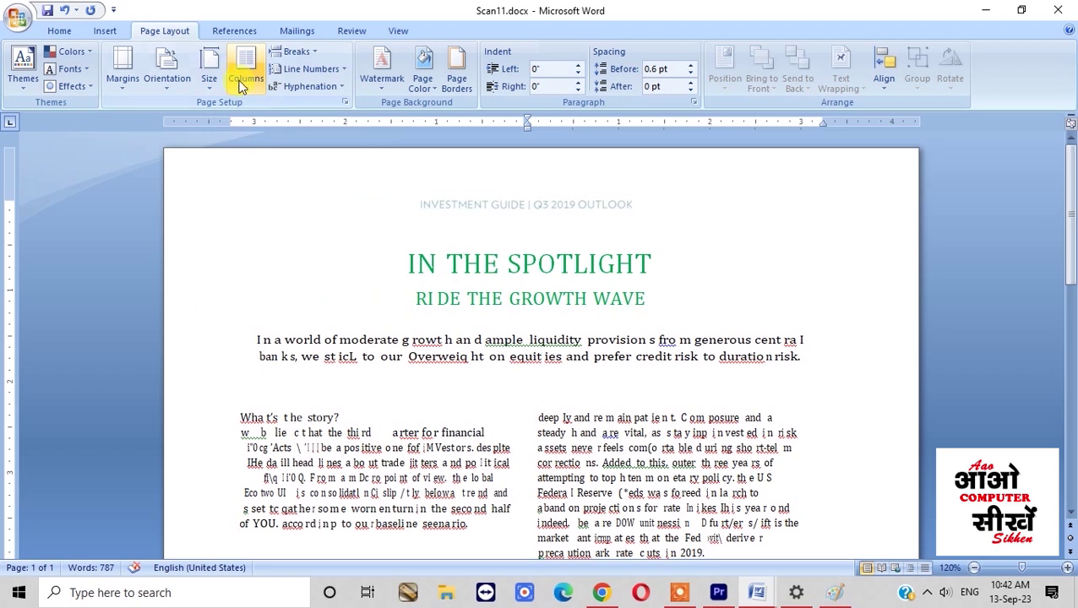
click(241, 88)
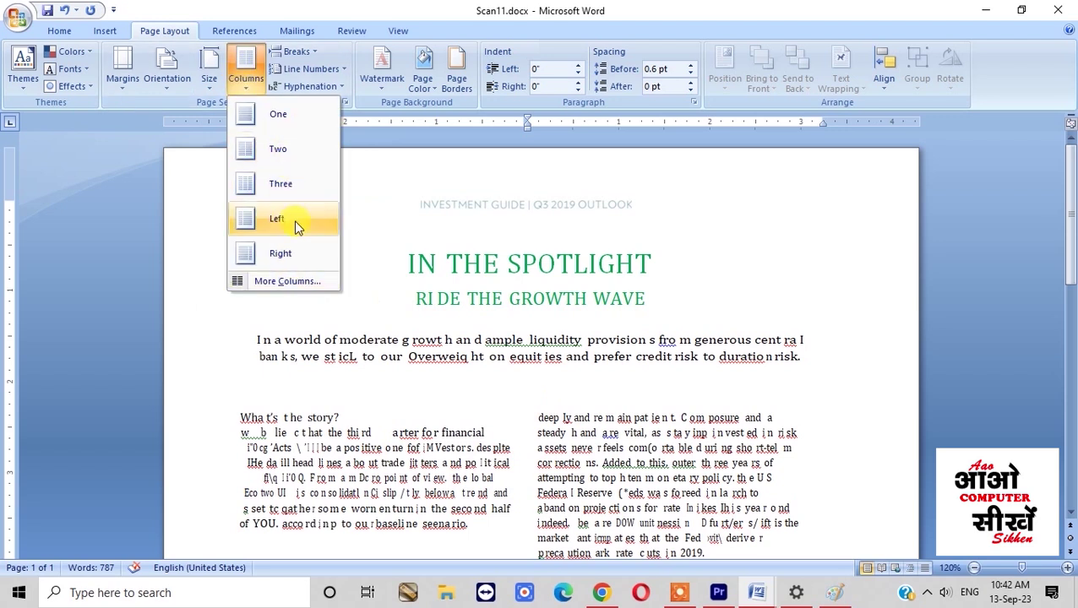
click(412, 486)
Step: Bring Document2 with its three text columns back to the front
scroll(412, 482, down, 4)
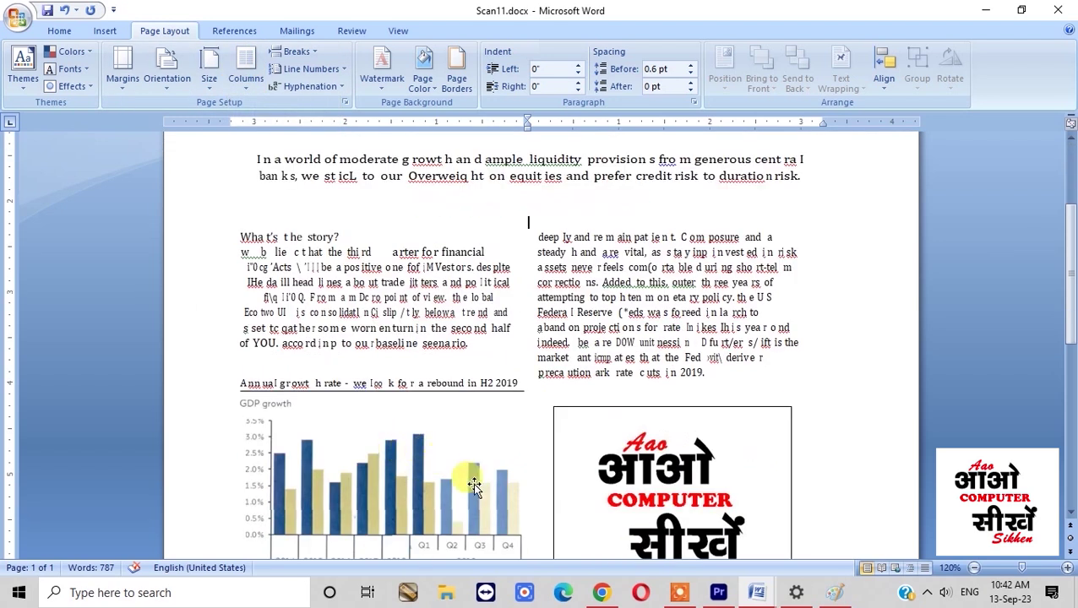
scroll(382, 338, up, 3)
click(757, 592)
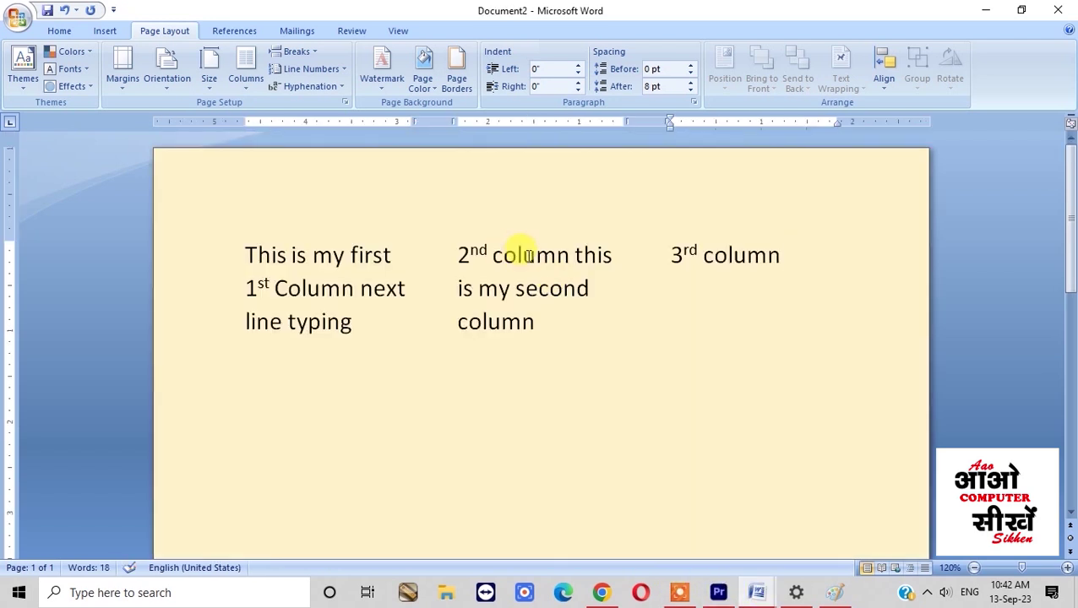
Step: Delete the 3rd column text and its break, then apply the Left column layout
key(BackSpace)
key(BackSpace)
key(BackSpace)
key(BackSpace)
key(BackSpace)
key(BackSpace)
key(BackSpace)
key(BackSpace)
key(BackSpace)
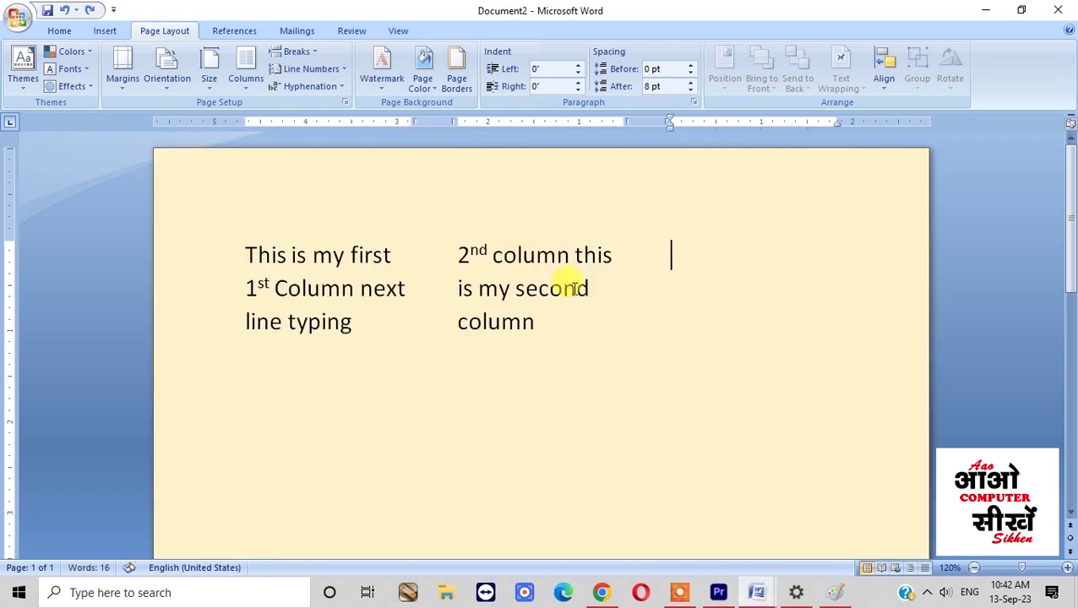
key(BackSpace)
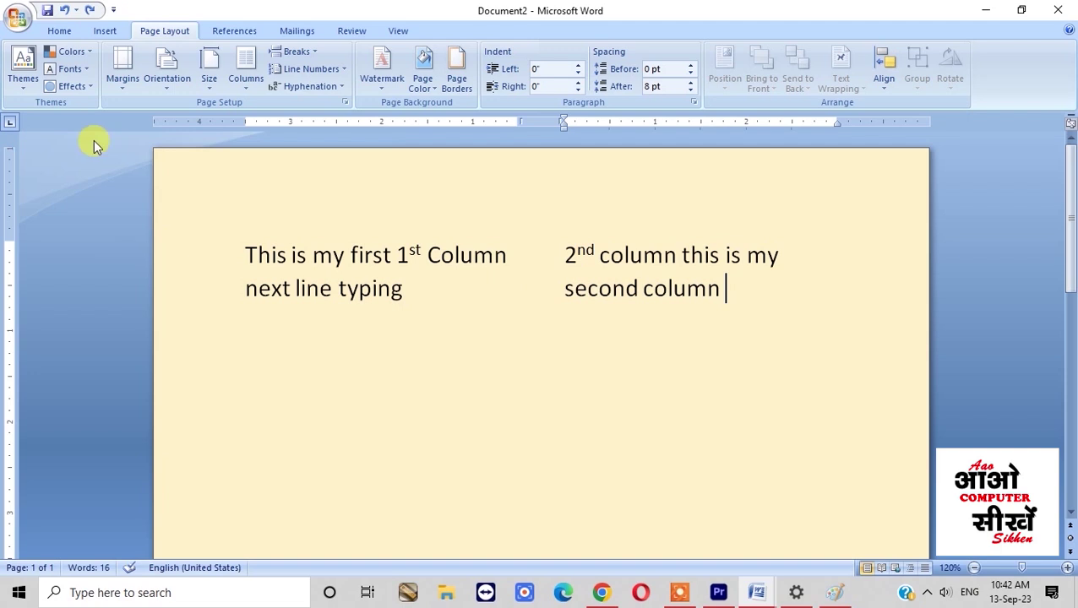
click(245, 78)
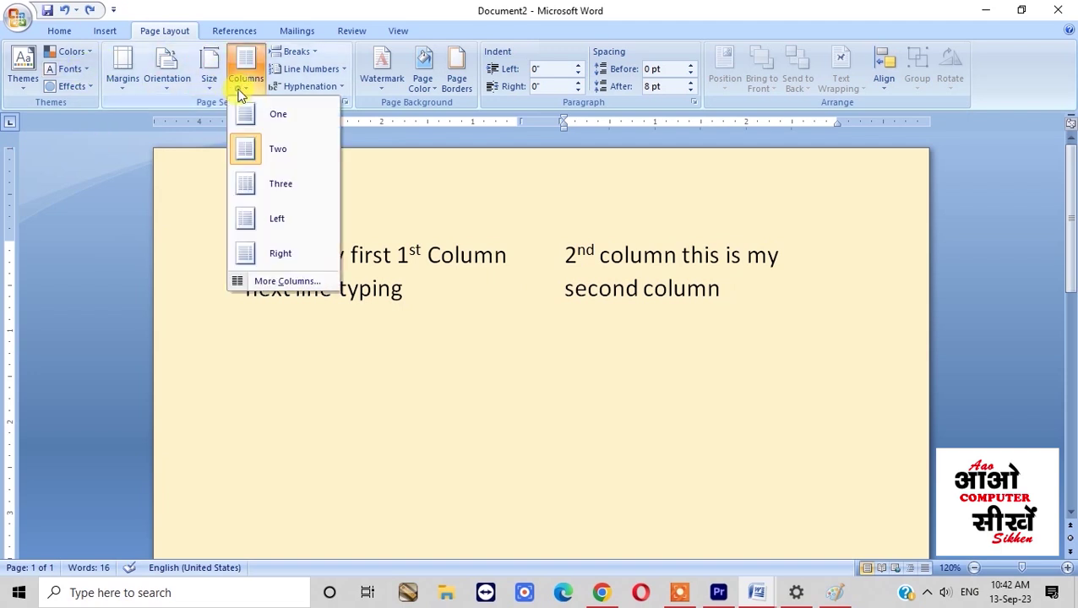
click(284, 220)
Step: Compare the two columns' text, then switch to the Right layout with a narrow right column
drag(458, 253, 837, 258)
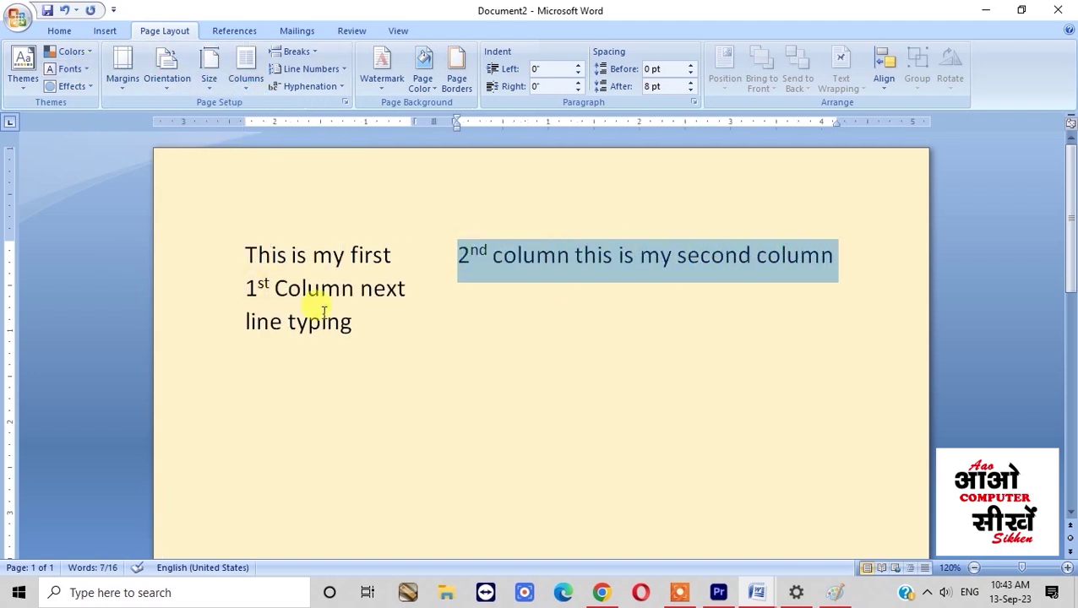
drag(355, 323, 245, 254)
drag(462, 254, 837, 258)
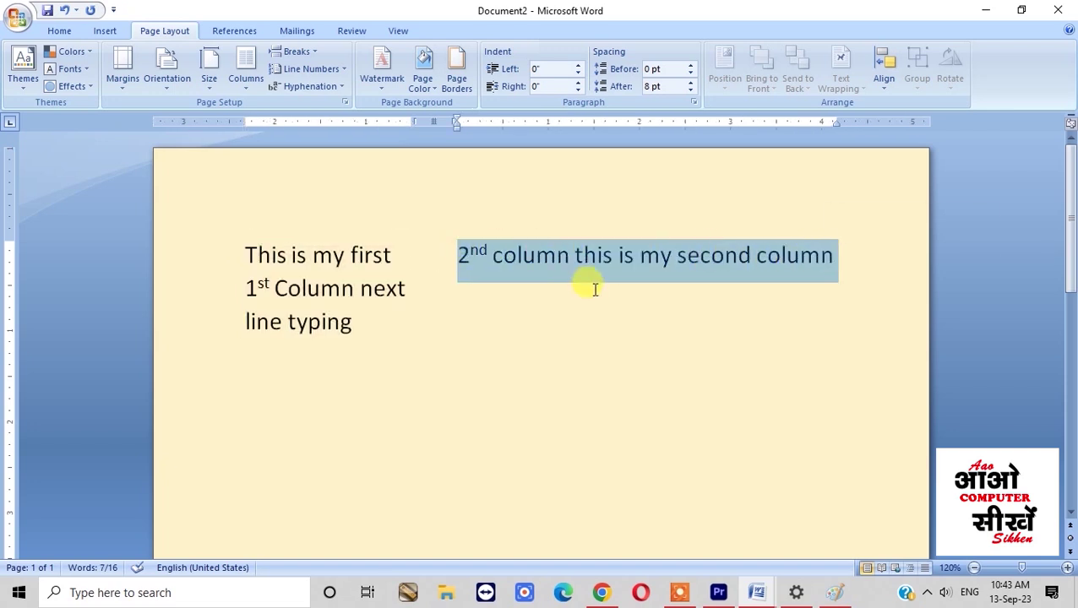
click(624, 352)
click(246, 67)
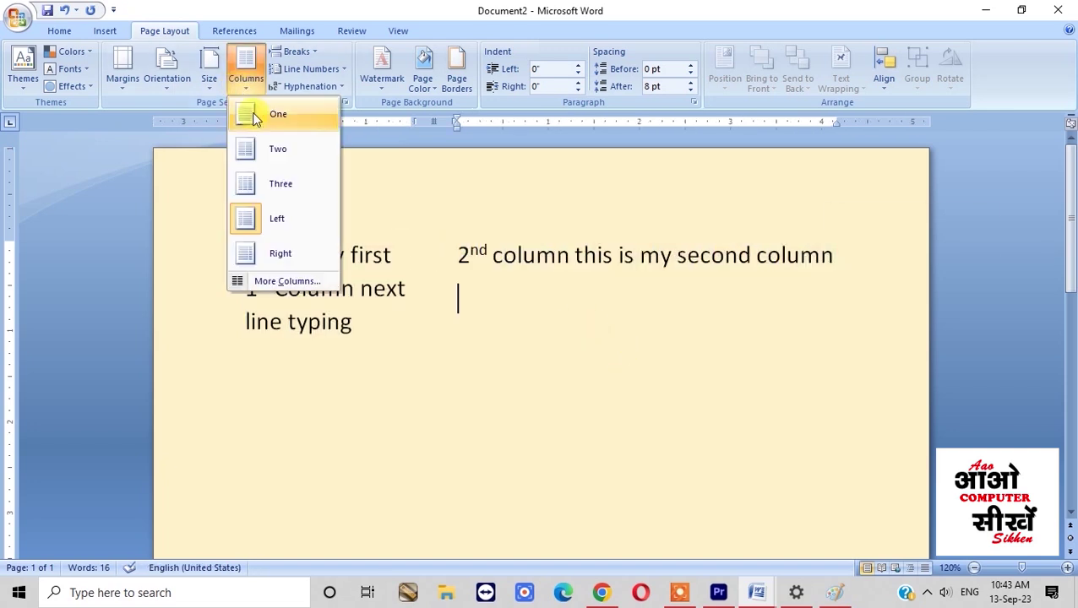
click(279, 255)
Step: Drag the ruler's column marker so the two columns' widths even out
drag(270, 247, 337, 301)
click(331, 303)
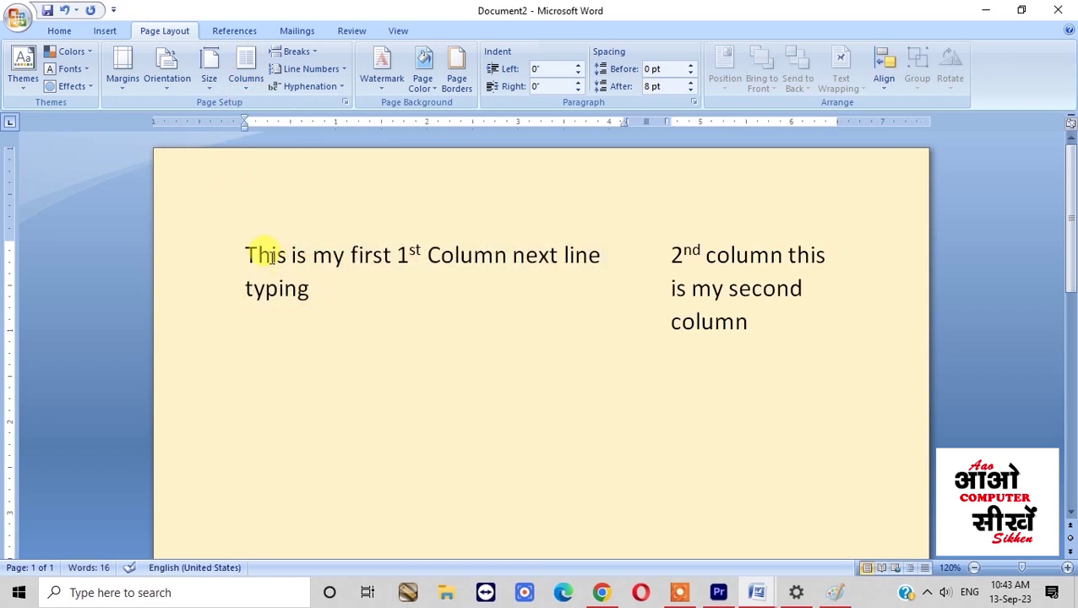
drag(274, 260, 361, 307)
drag(674, 242, 763, 345)
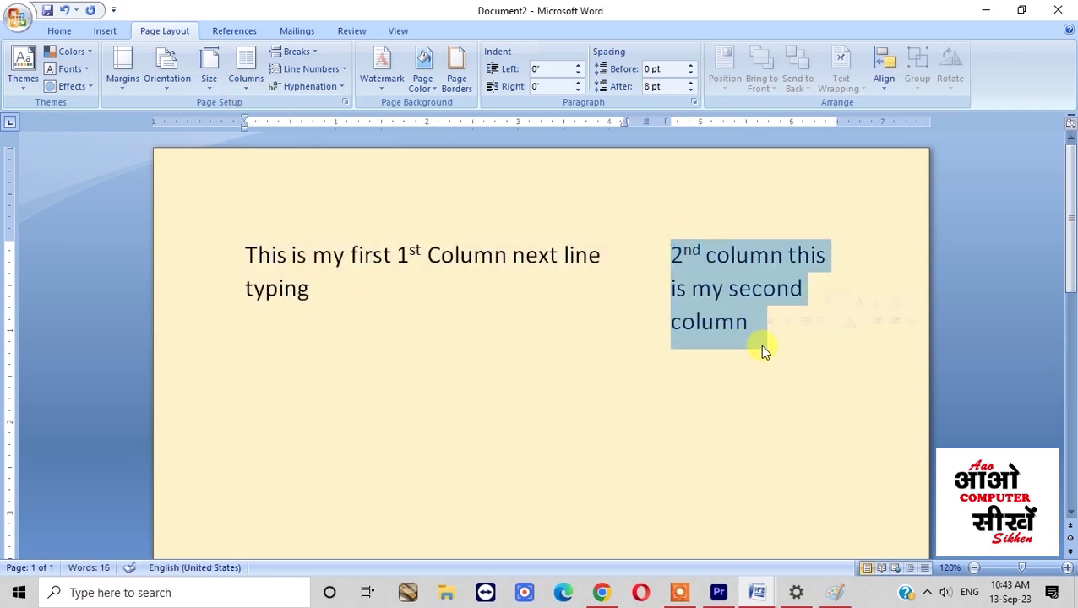
click(845, 346)
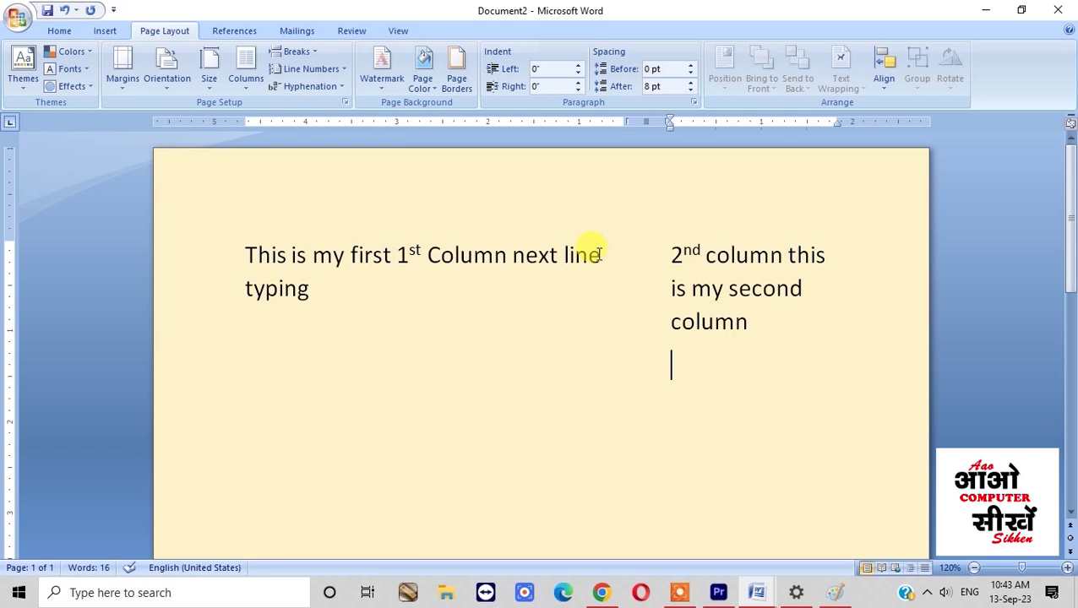
drag(647, 121, 530, 123)
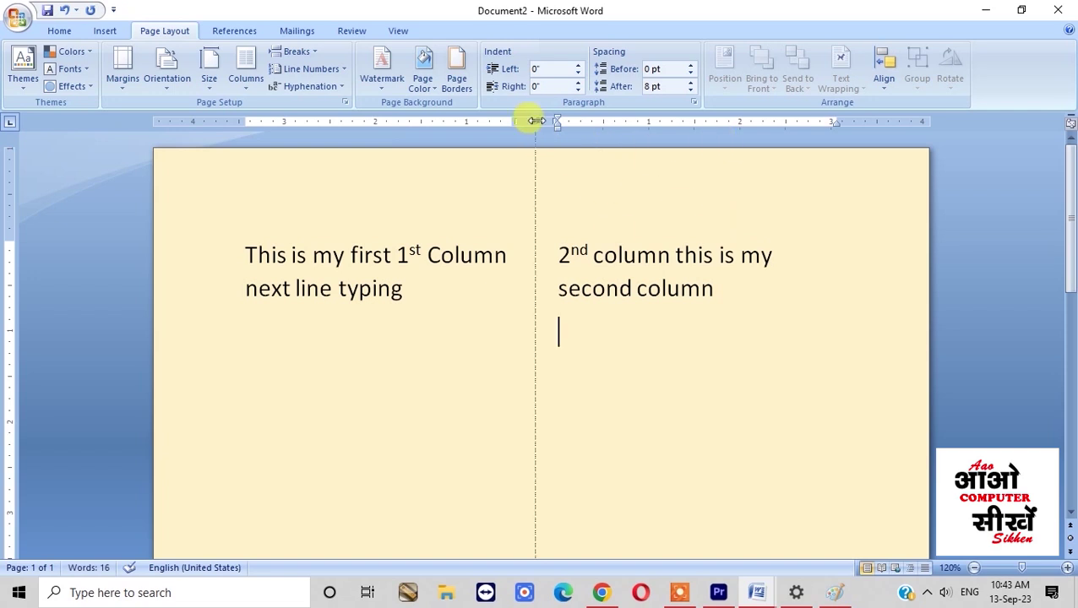
click(245, 77)
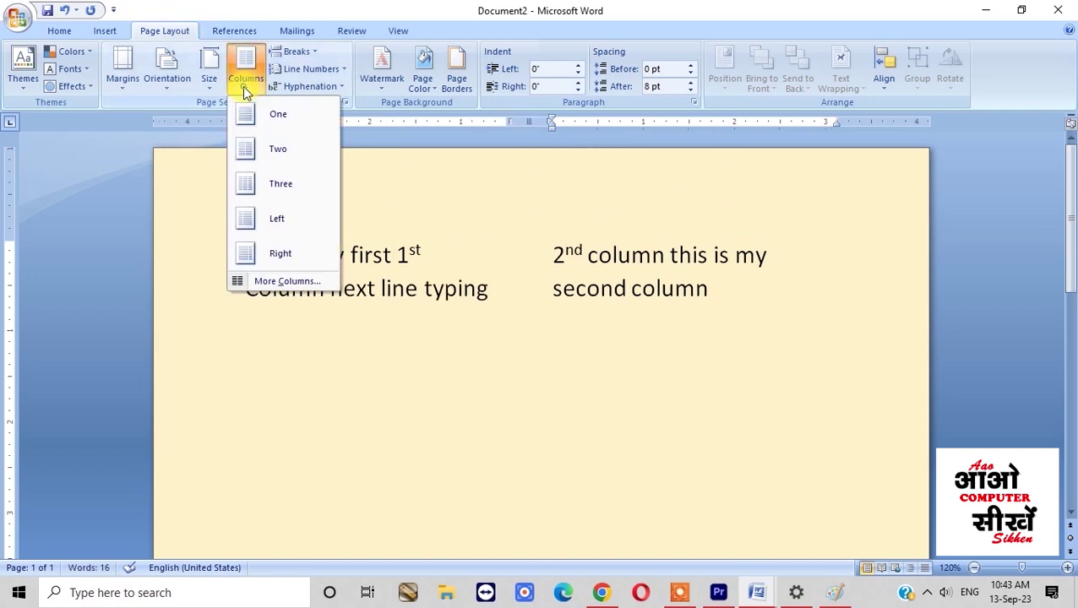
Step: In More Columns, try the One, Two, Three, Left and Right presets
click(297, 285)
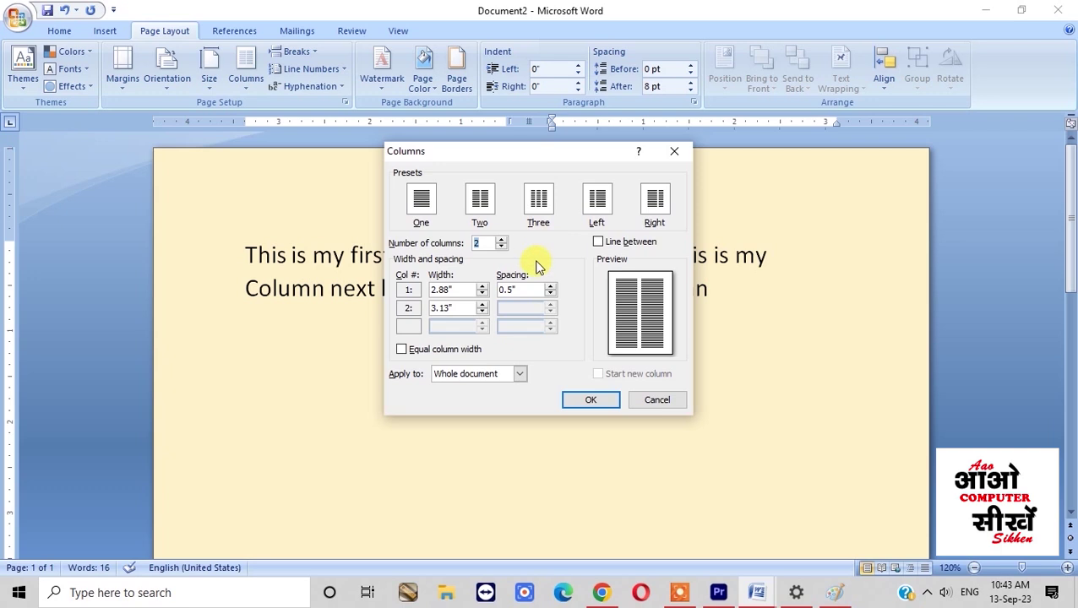
drag(533, 167, 501, 171)
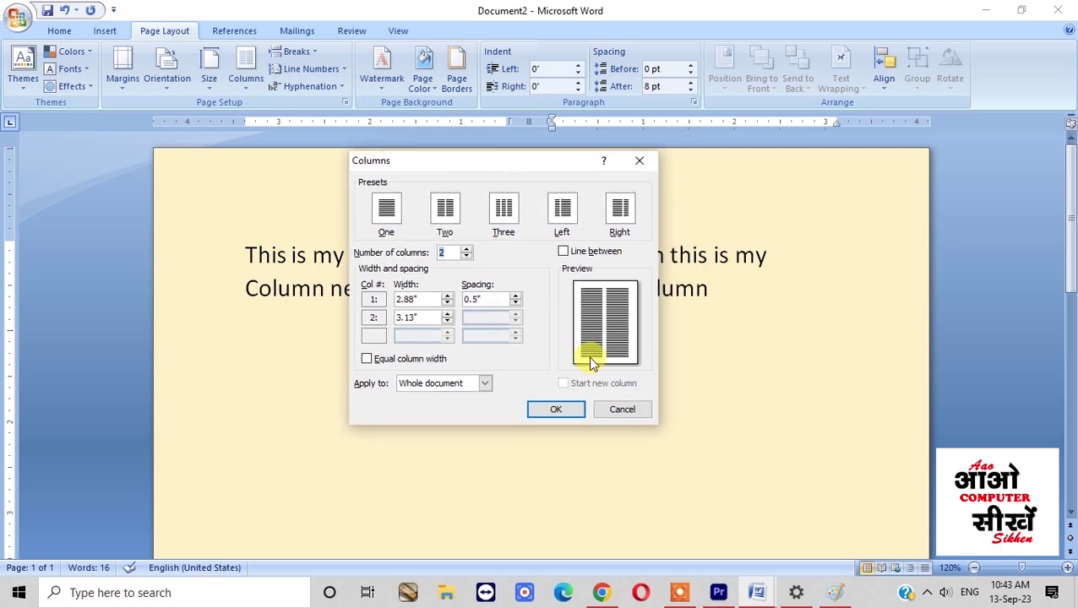
click(393, 213)
click(446, 211)
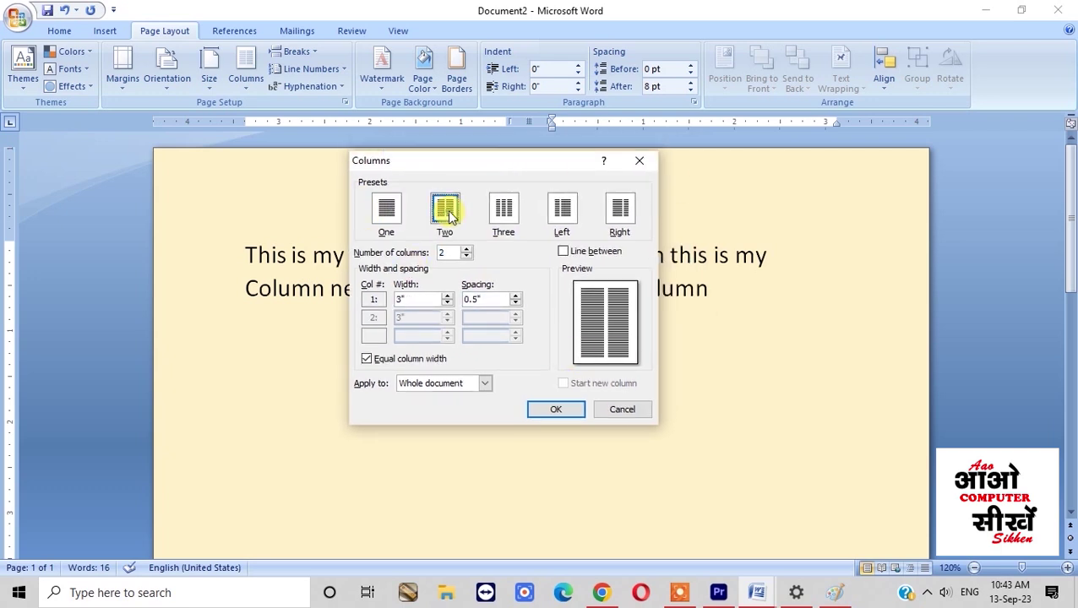
click(504, 211)
click(564, 212)
click(620, 211)
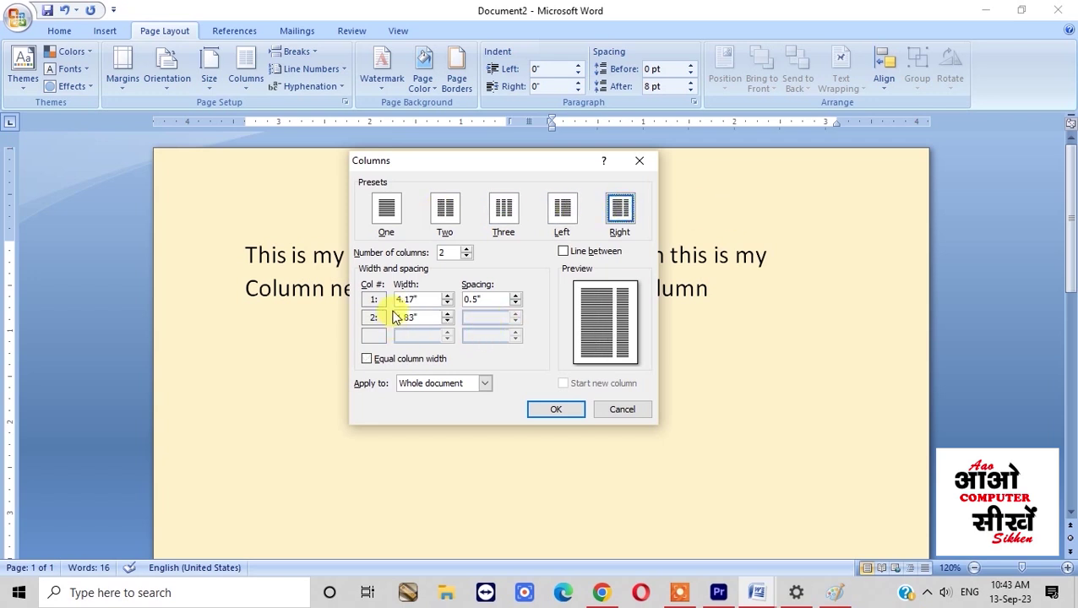
Step: Return to two equal 3" columns, trying 1.8" and 0.9" spacing before settling on 0.5"
key(alt+e)
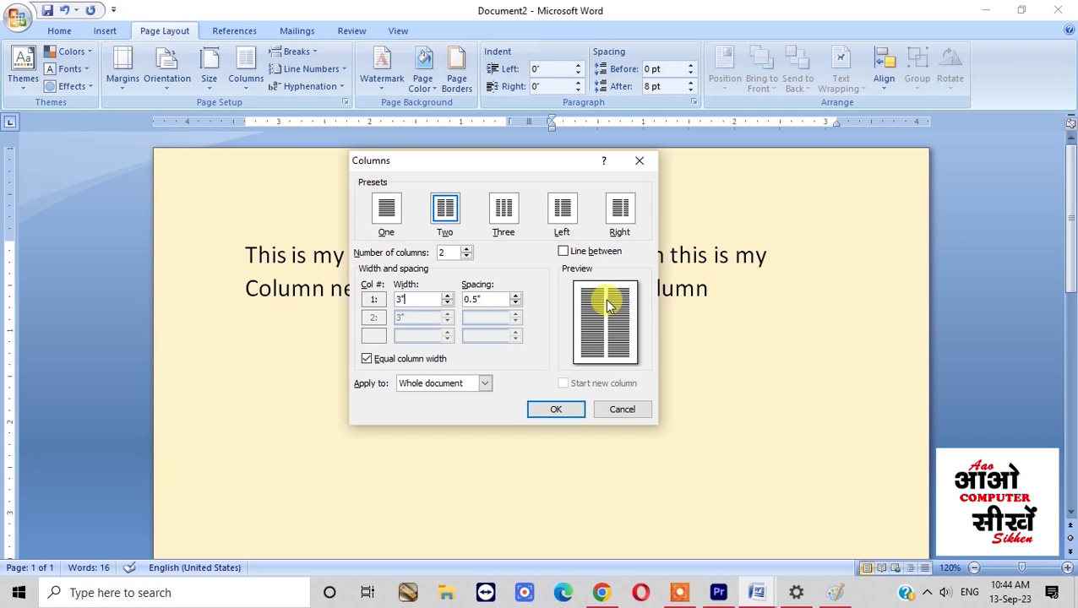
click(515, 296)
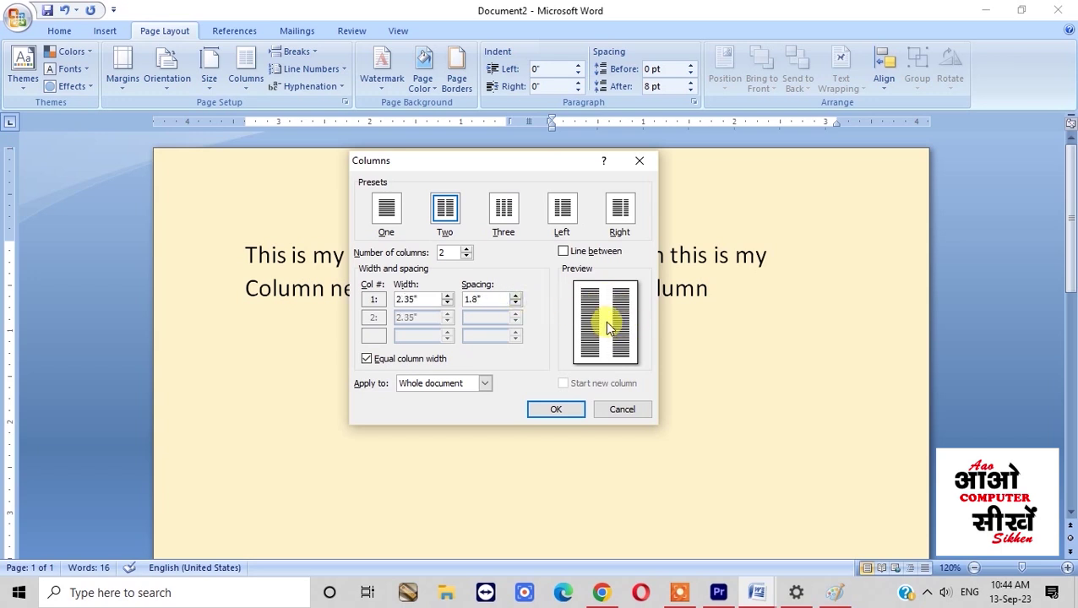
click(515, 303)
click(515, 303)
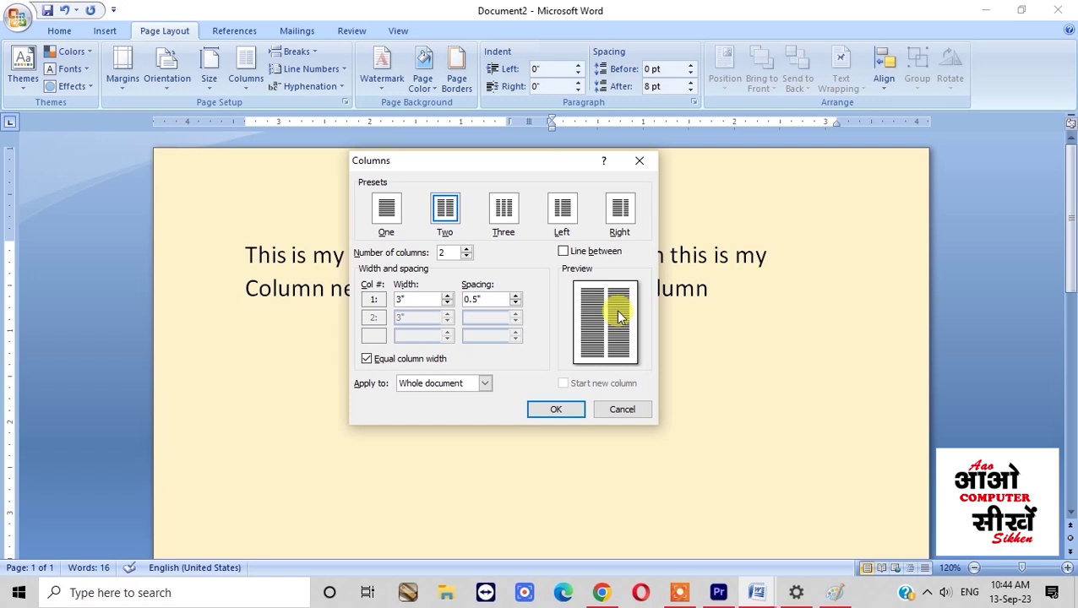
click(387, 361)
click(385, 361)
click(387, 361)
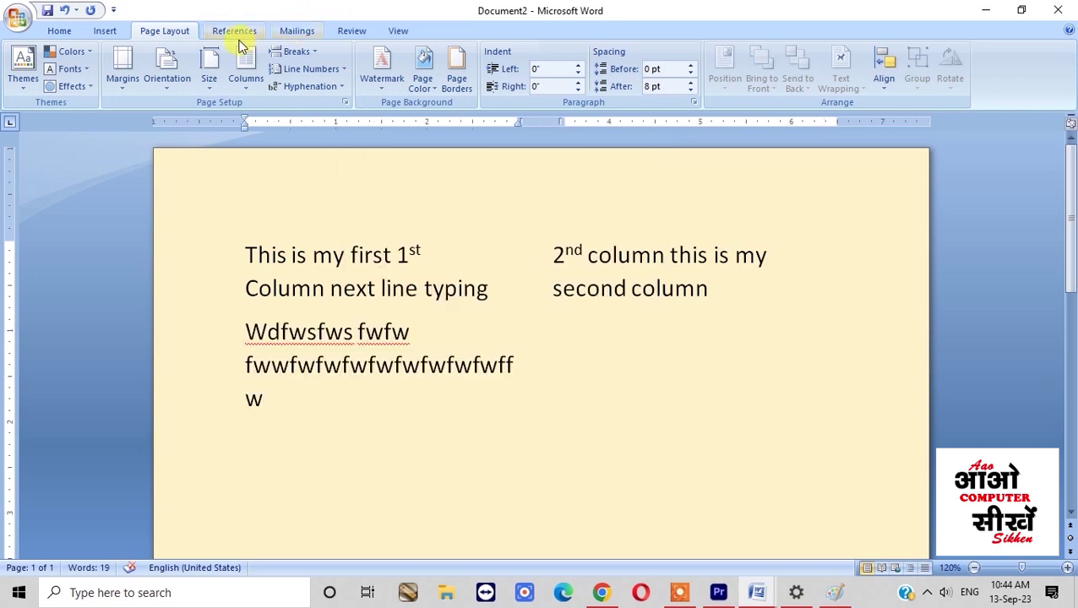
Step: Reopen the column settings and the Breaks list, closing both without changes
click(246, 84)
click(281, 280)
click(632, 409)
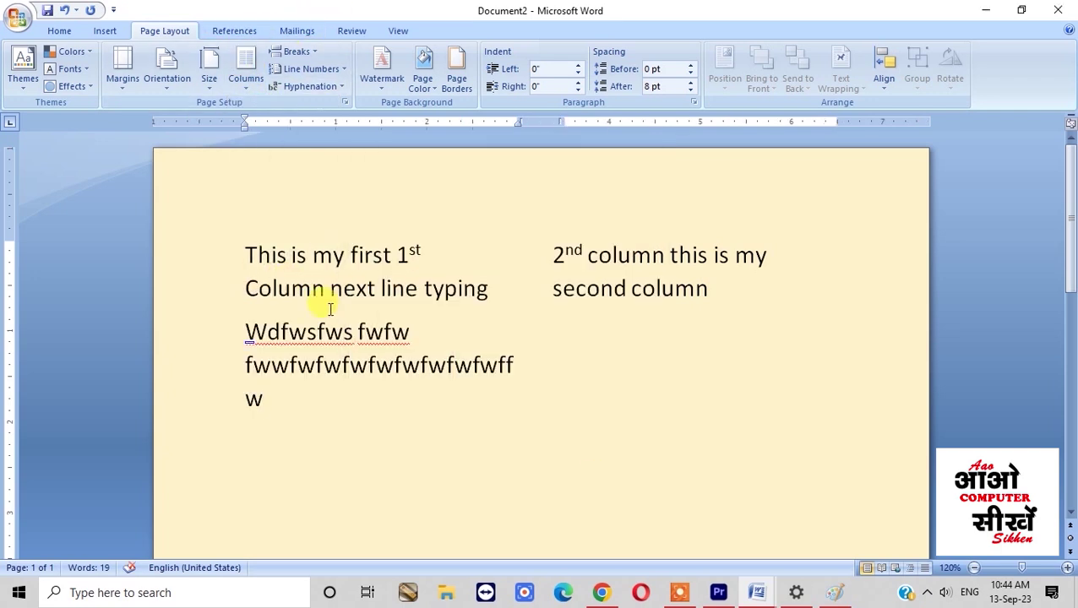
click(296, 52)
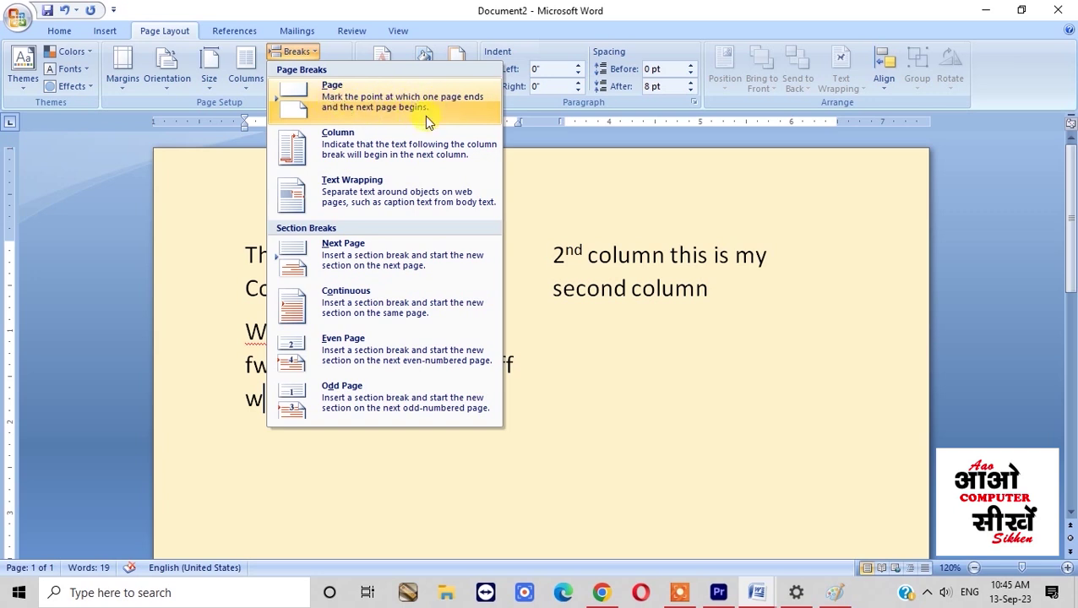
click(629, 293)
scroll(441, 413, down, 1)
scroll(397, 389, down, 2)
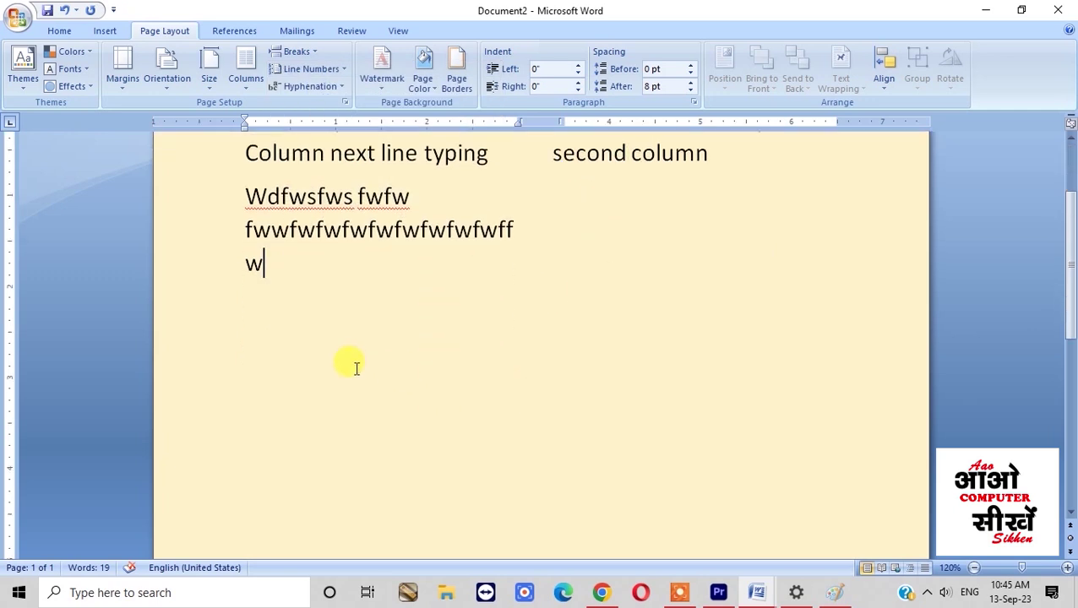
scroll(380, 330, up, 3)
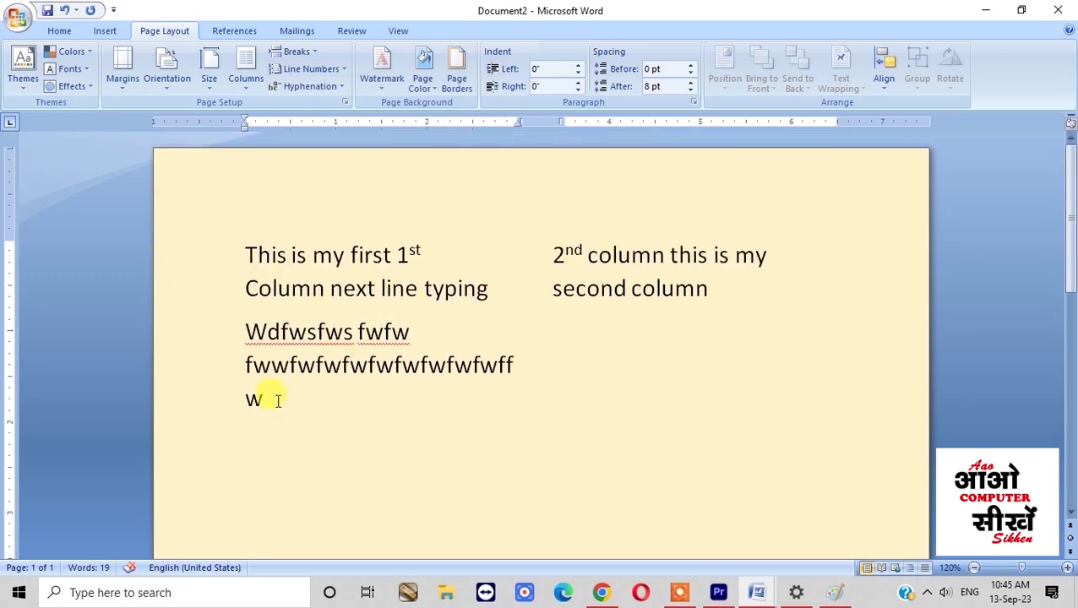
Step: Insert a Page break after the filler text so the document gains a second page
click(304, 52)
click(355, 106)
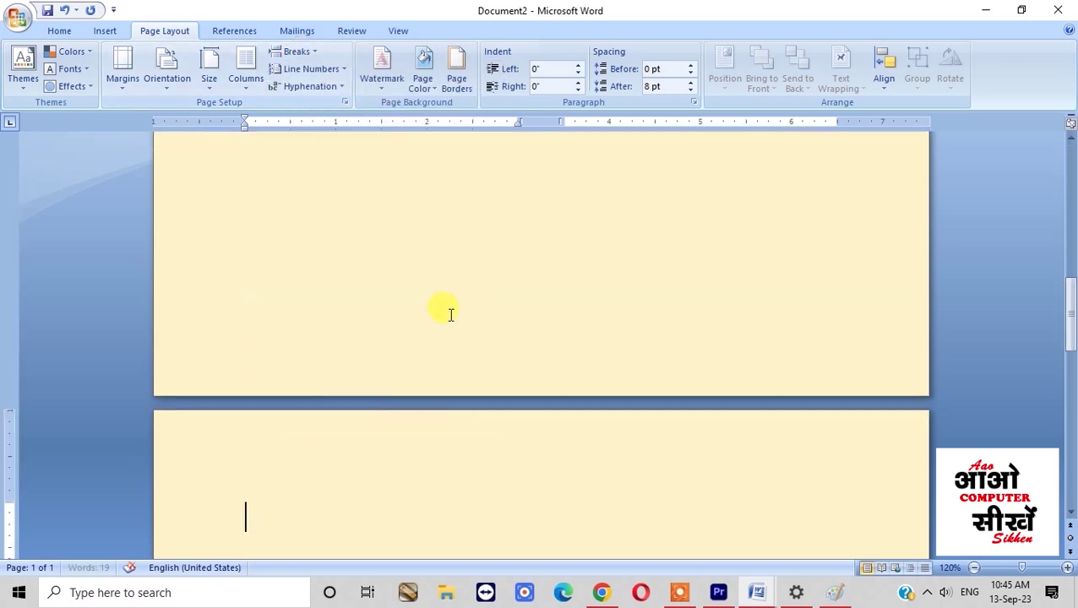
scroll(414, 358, up, 3)
scroll(397, 346, up, 10)
scroll(469, 336, down, 10)
scroll(457, 332, down, 5)
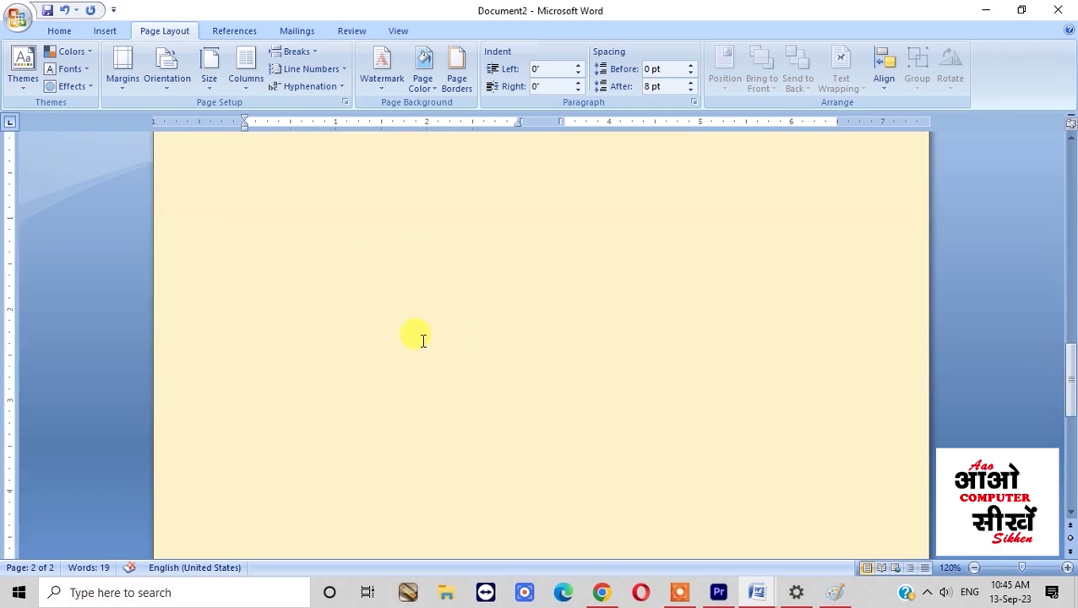
scroll(429, 349, up, 15)
click(298, 52)
click(745, 430)
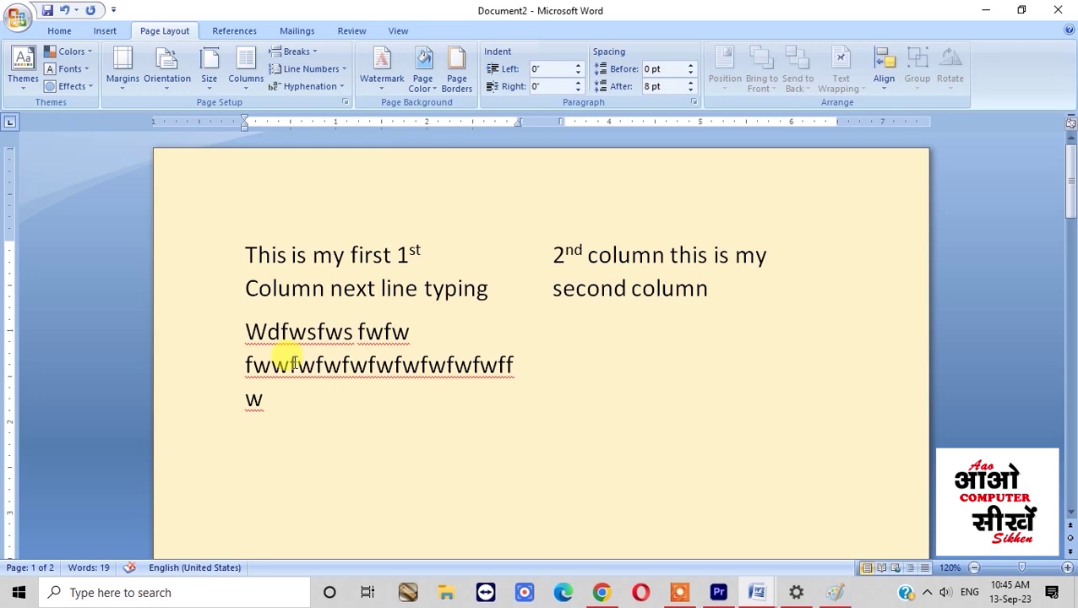
Step: Delete the filler paragraph and type 'ABCD EFG This is page Number 1' in its place
double_click(221, 346)
key(Delete)
text(ABCD EF)
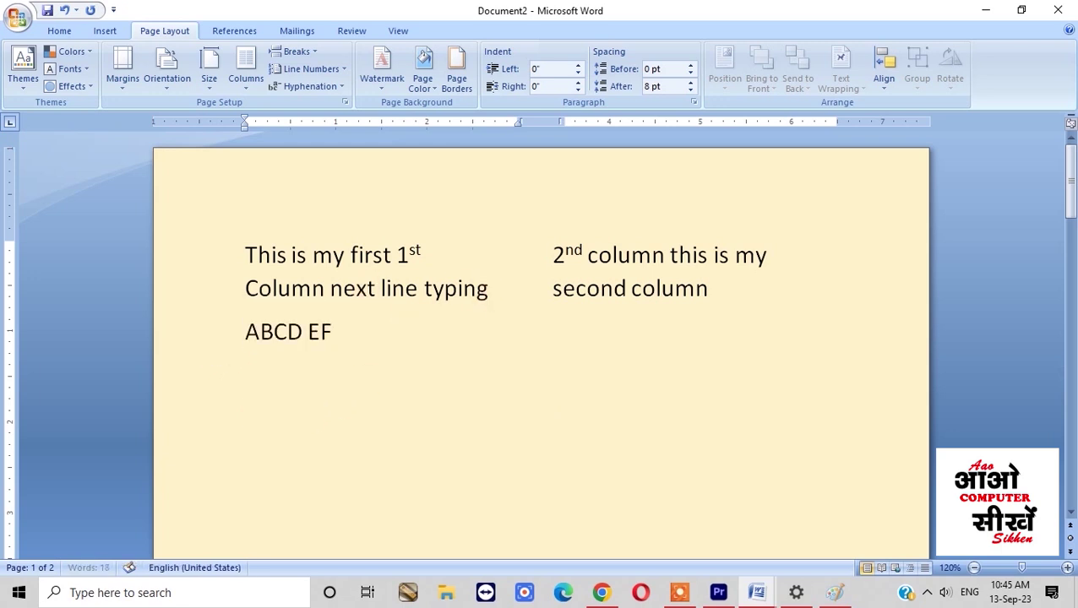
text(G This is)
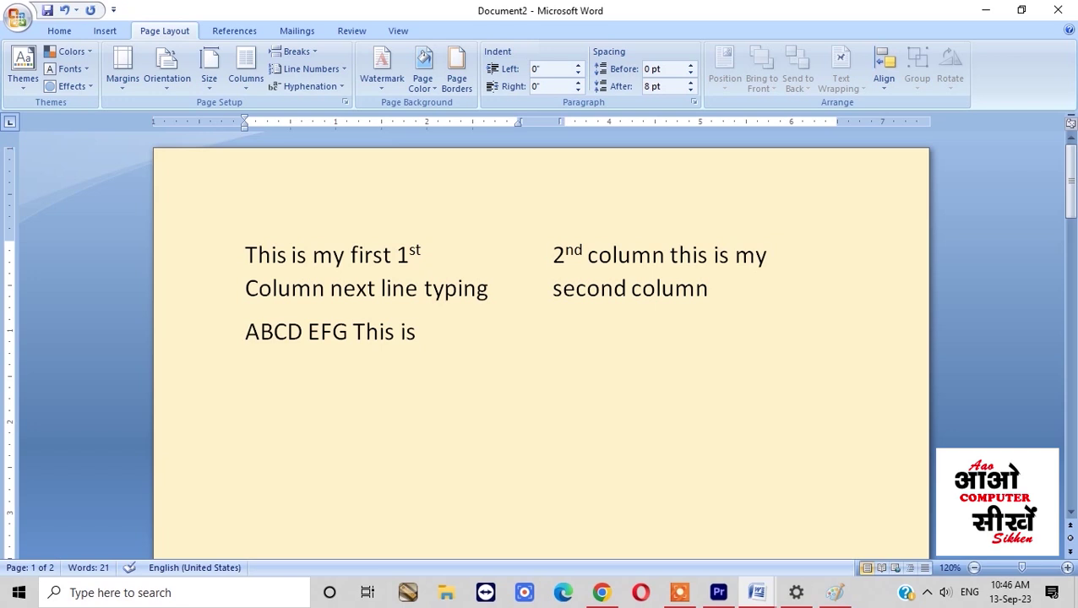
text(Number 1)
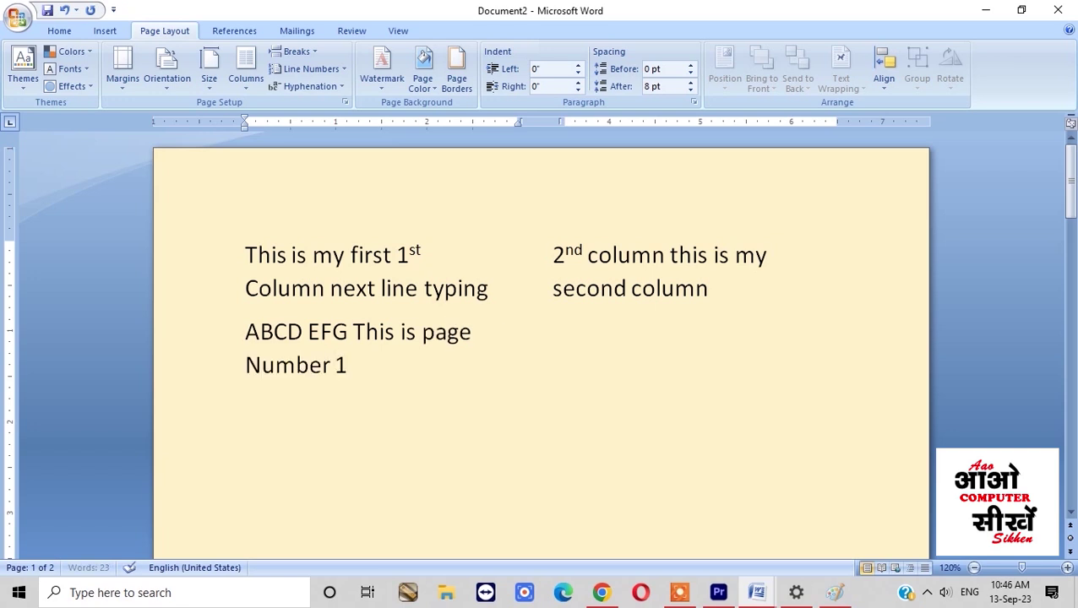
key(BackSpace)
Step: Switch the two-column layout to One column so the text spans the full page width
drag(244, 253, 473, 288)
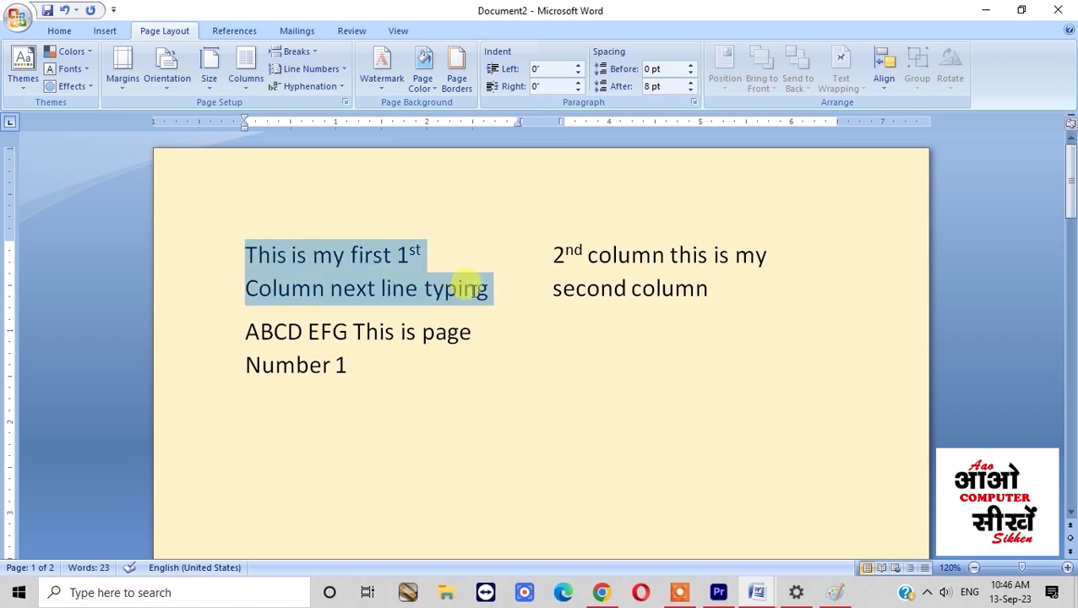
click(292, 258)
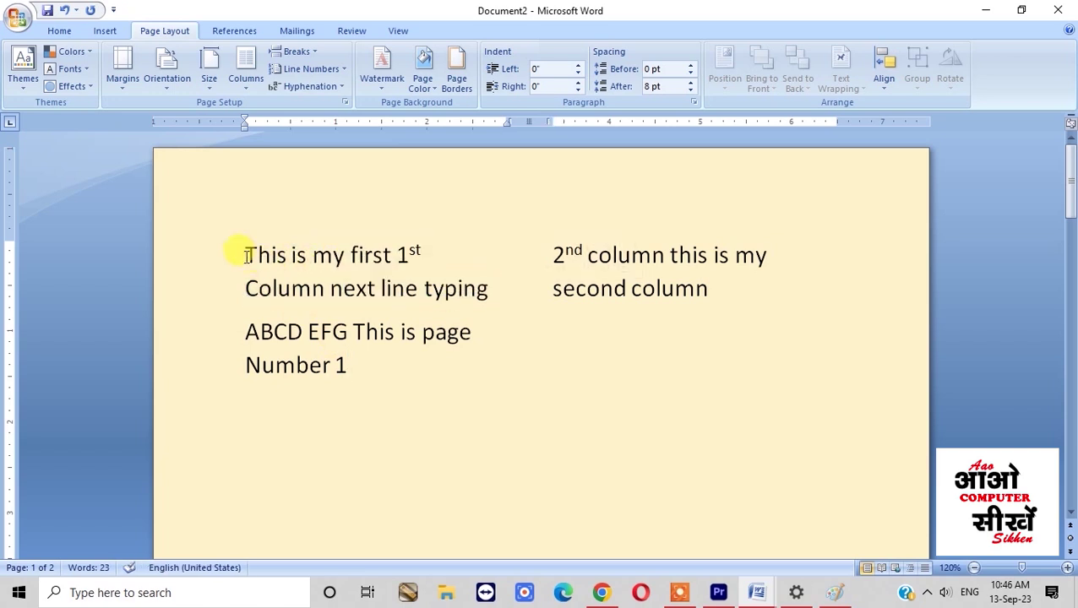
drag(244, 254, 450, 305)
click(451, 374)
drag(240, 329, 381, 380)
click(380, 381)
click(243, 75)
click(262, 117)
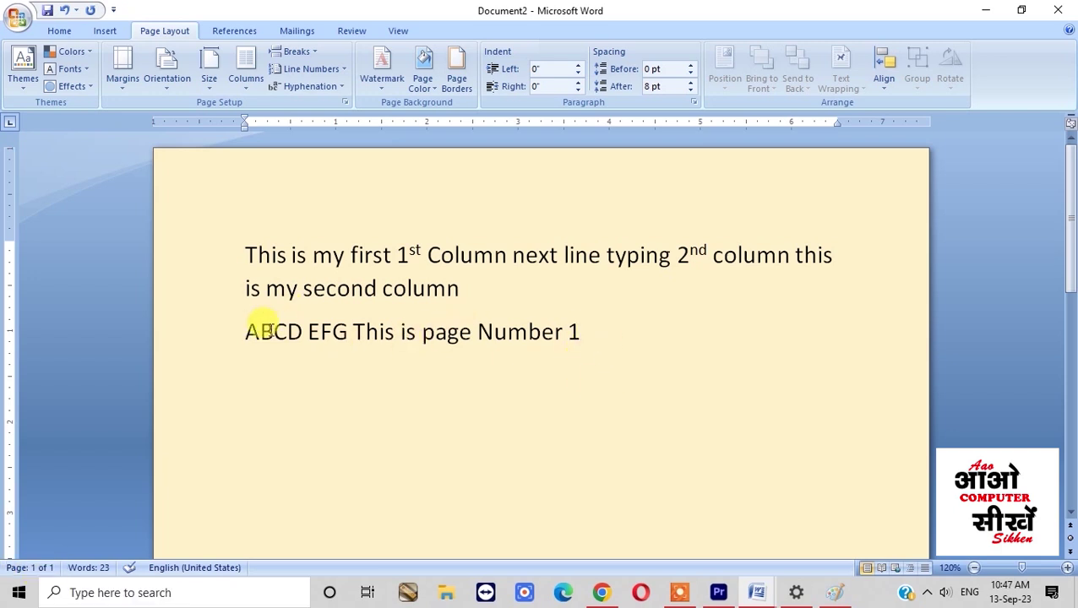
drag(242, 329, 592, 332)
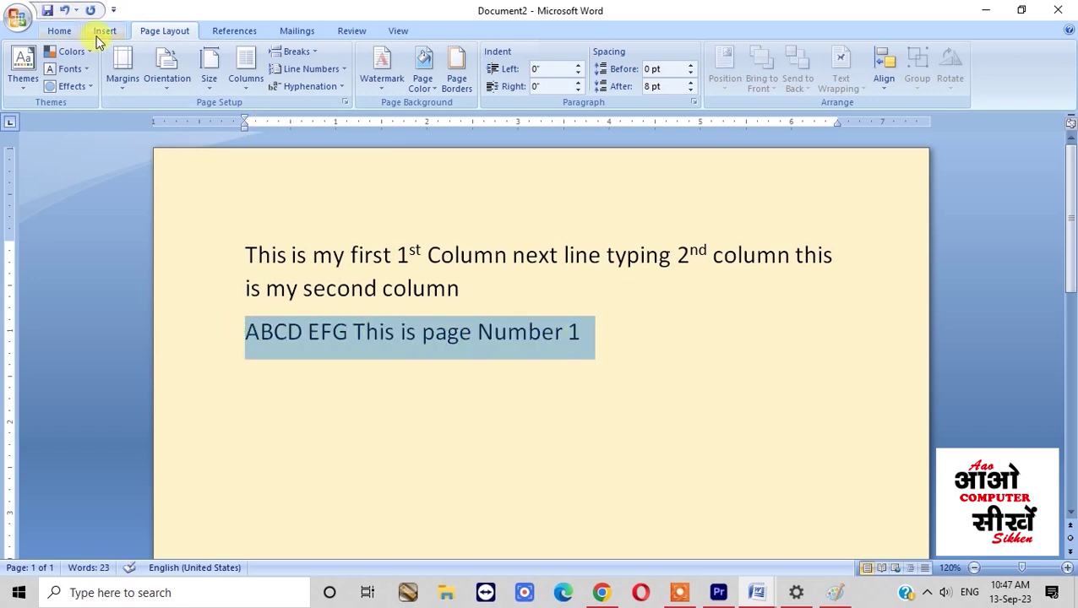
Step: Add a page break after the red 'ABCD EFG This is page Number 1' line with Ctrl+Enter
click(59, 31)
click(491, 332)
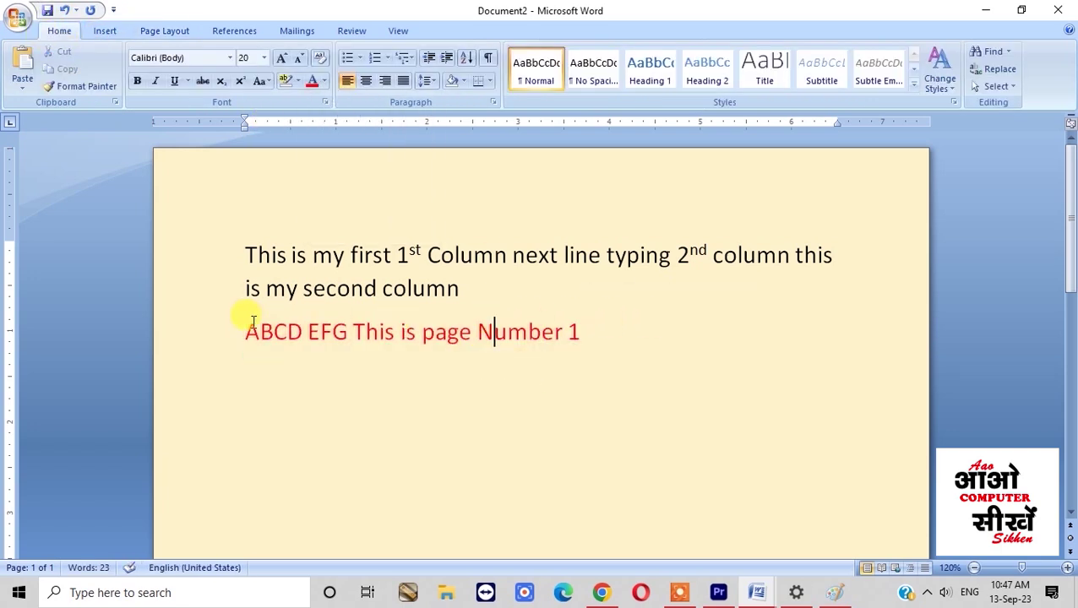
drag(239, 329, 614, 338)
click(571, 366)
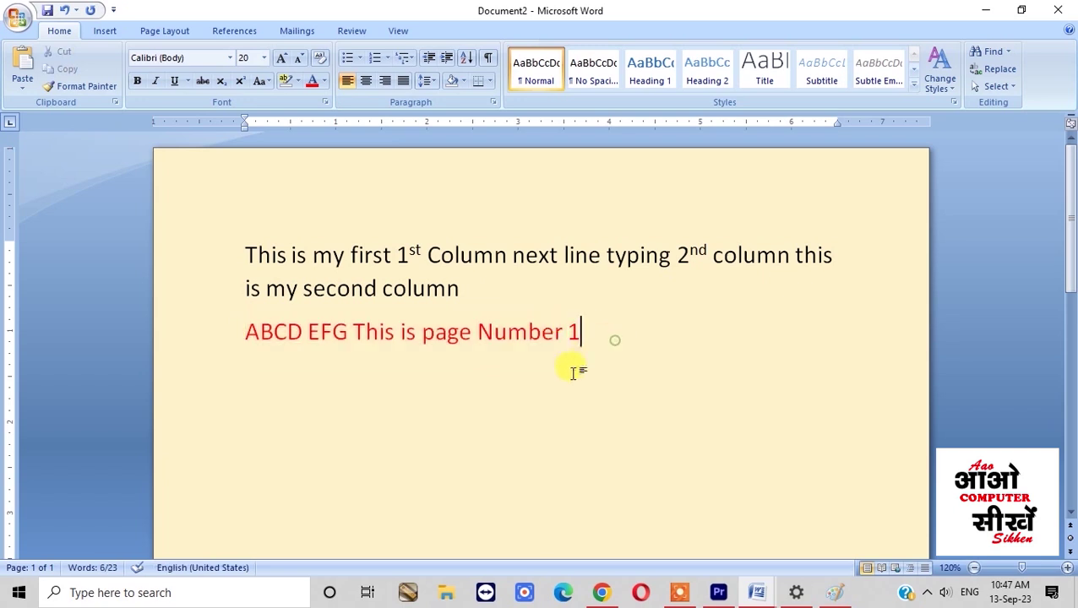
key(ctrl+Return)
scroll(564, 382, down, 1)
scroll(473, 443, up, 10)
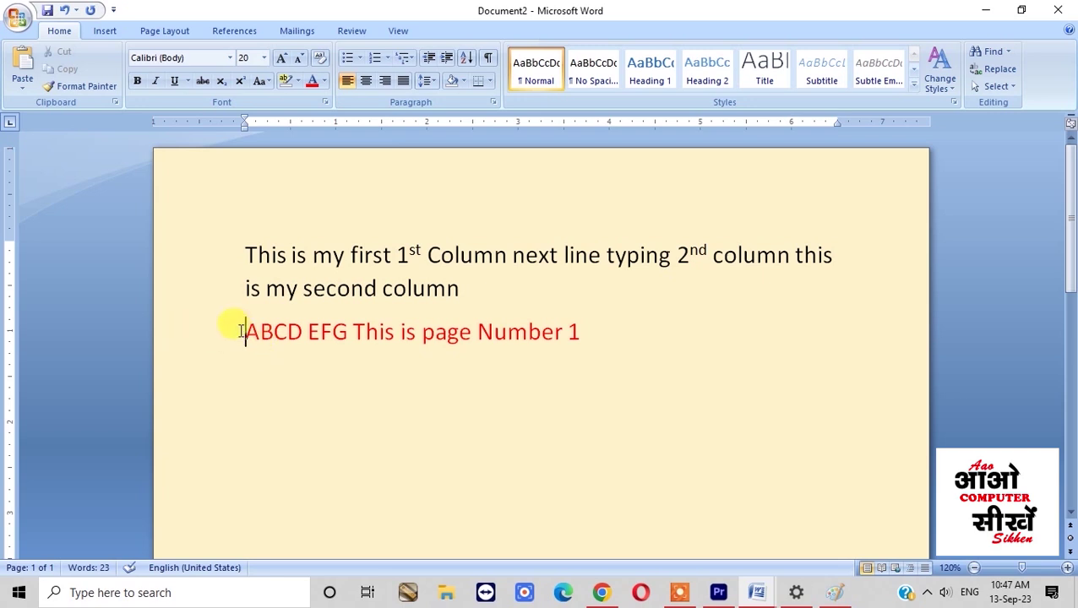
Step: Push the red page-number line onto a new page with Breaks > Page and delete the selected block
click(180, 34)
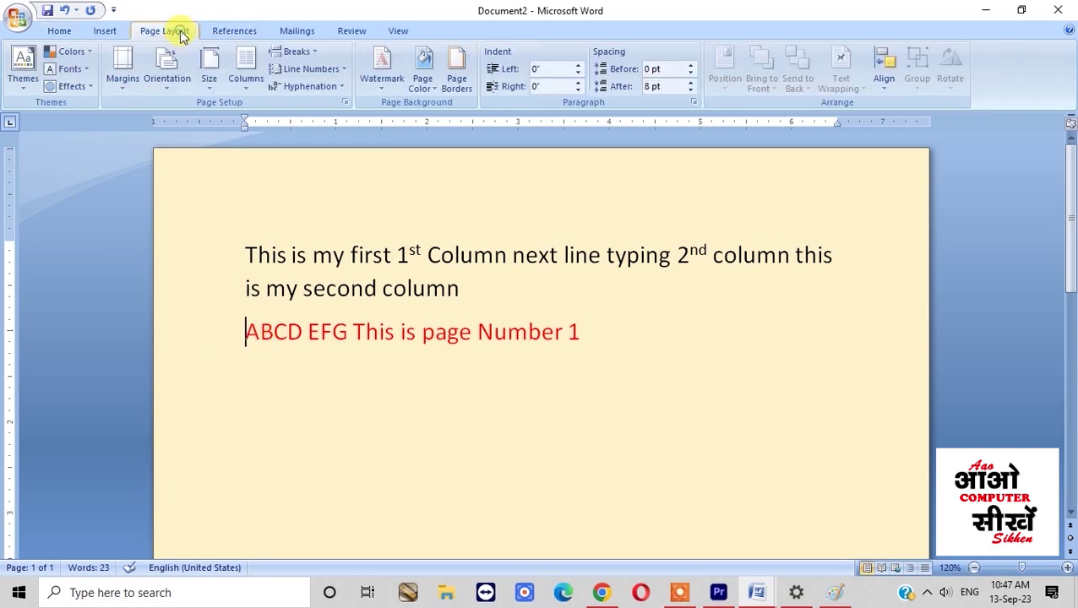
click(308, 52)
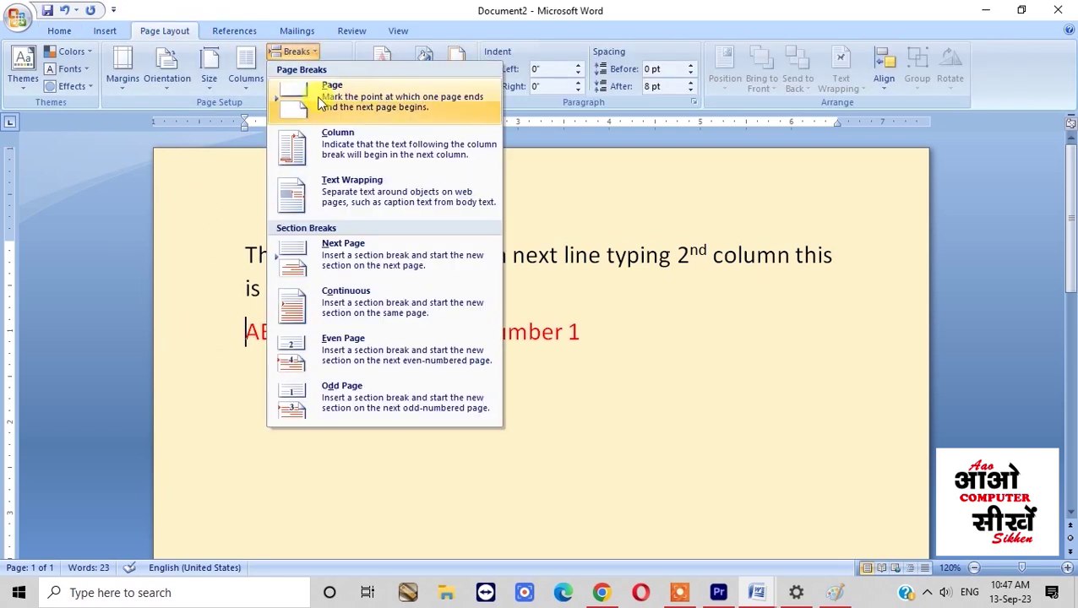
click(370, 103)
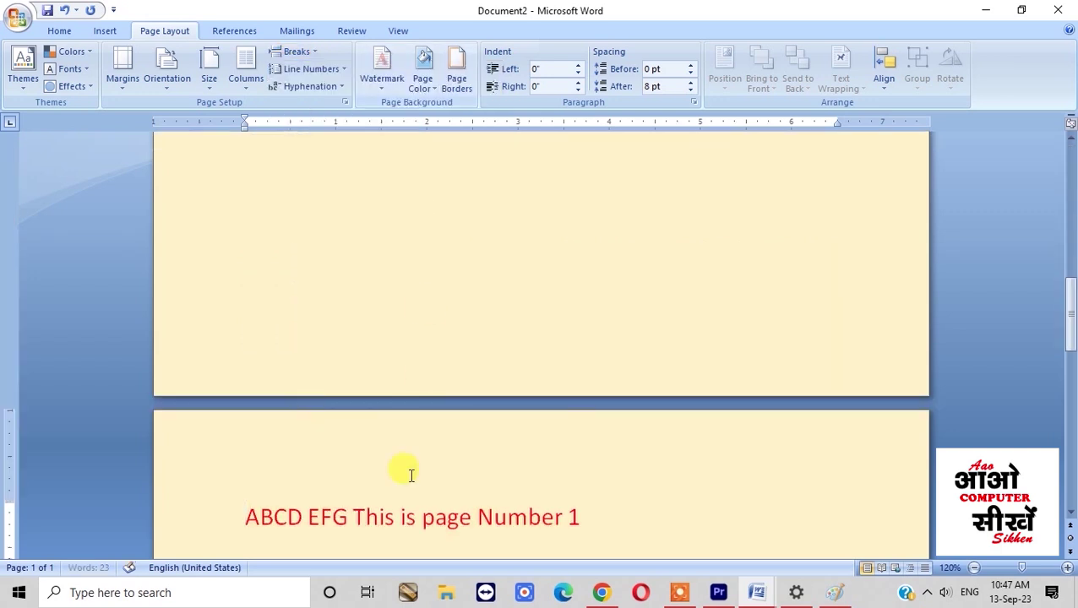
scroll(272, 516, down, 4)
scroll(488, 361, up, 20)
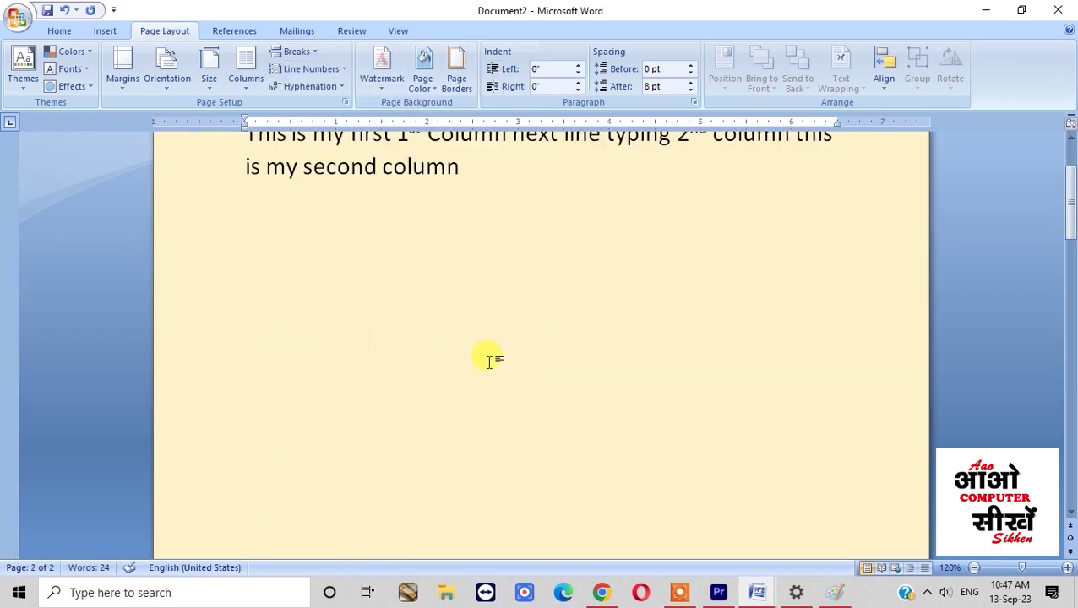
drag(233, 224, 533, 385)
key(Delete)
scroll(507, 385, down, 20)
Step: Renumber the red lines so one reads 'Number 2' and another 'Number 1'
click(575, 409)
key(BackSpace)
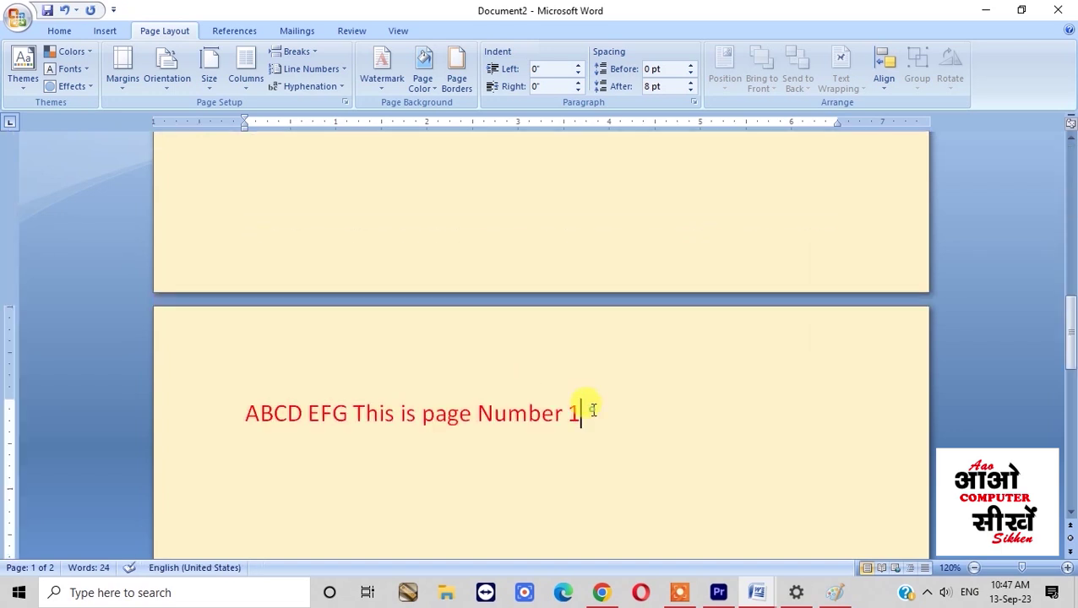
text(2)
scroll(566, 359, down, 2)
mouse_move(582, 324)
mouse_down()
mouse_move(355, 323)
mouse_move(305, 169)
mouse_up()
key(BackSpace)
text(1)
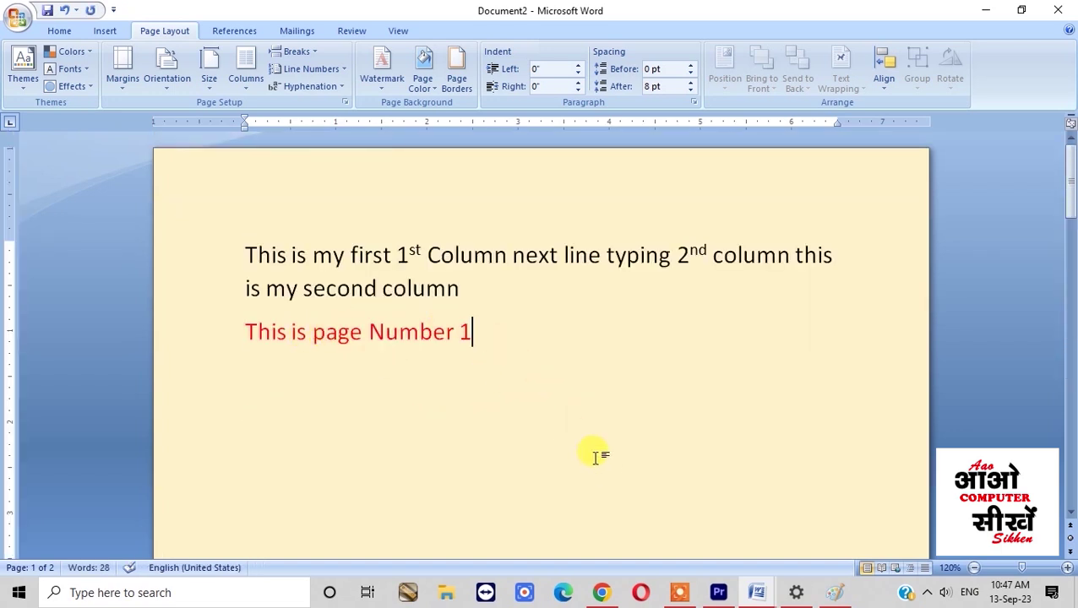
scroll(553, 433, down, 1)
scroll(524, 414, down, 4)
scroll(494, 400, up, 5)
scroll(479, 400, down, 5)
scroll(448, 414, up, 5)
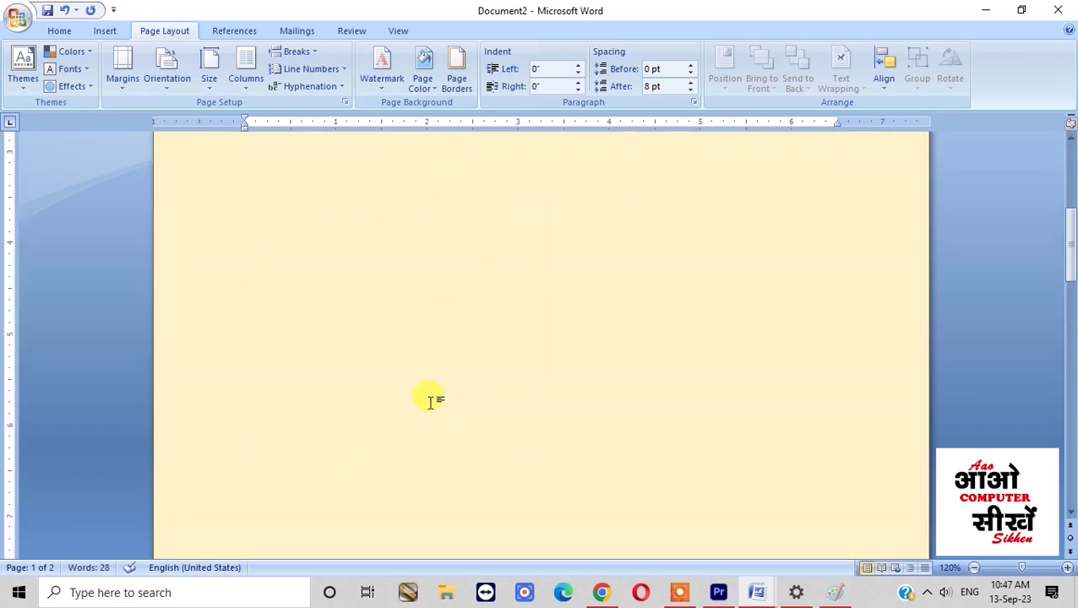
Step: Add two more page breaks after the page-one text, then return to the document start
click(305, 54)
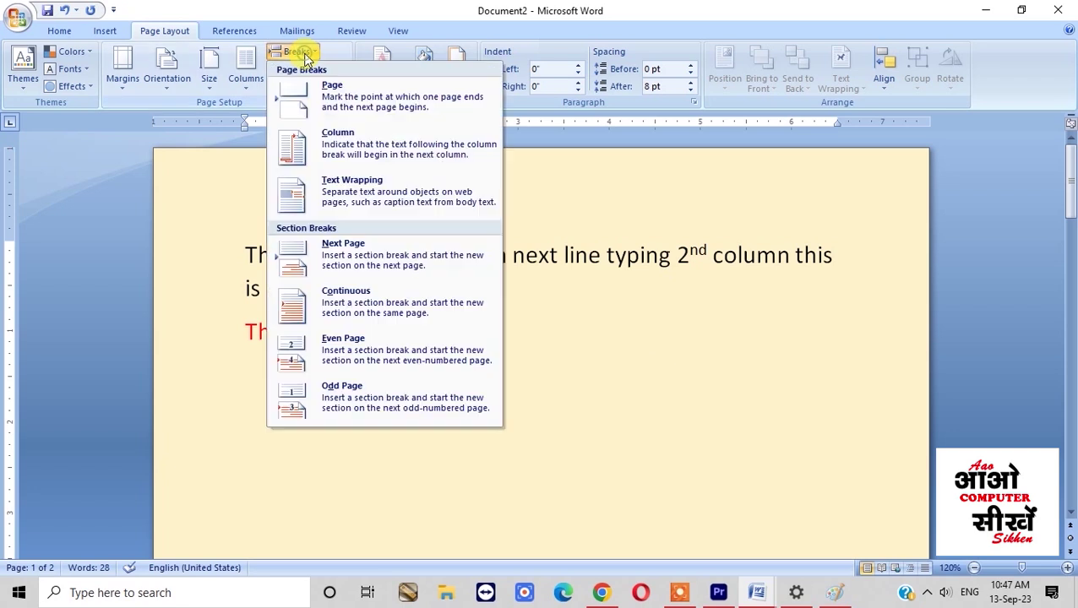
click(353, 111)
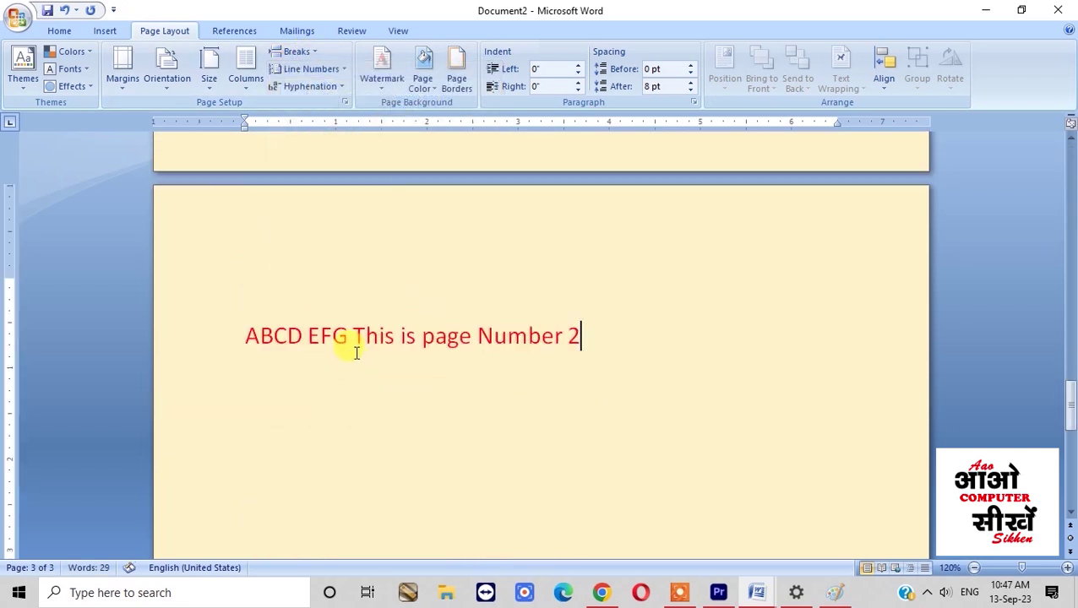
click(354, 108)
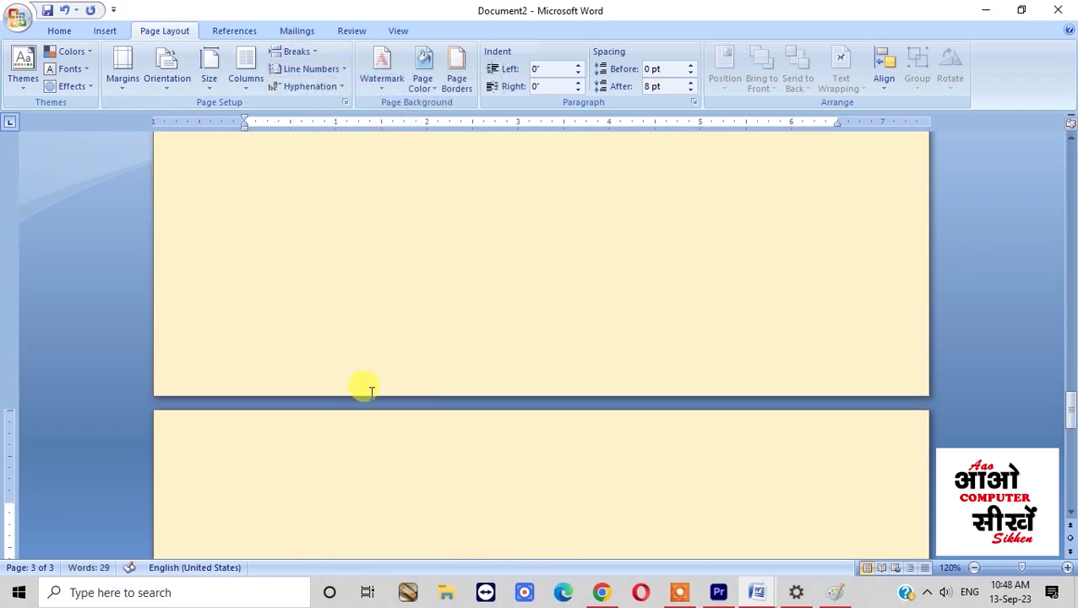
scroll(423, 434, up, 5)
scroll(426, 435, down, 4)
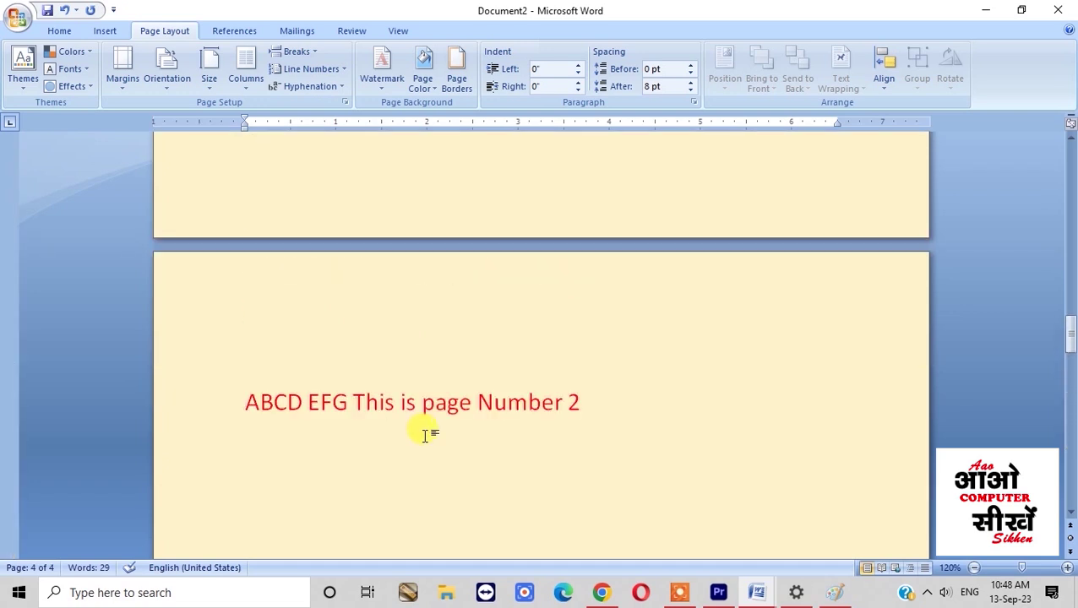
key(ctrl+Home)
click(313, 51)
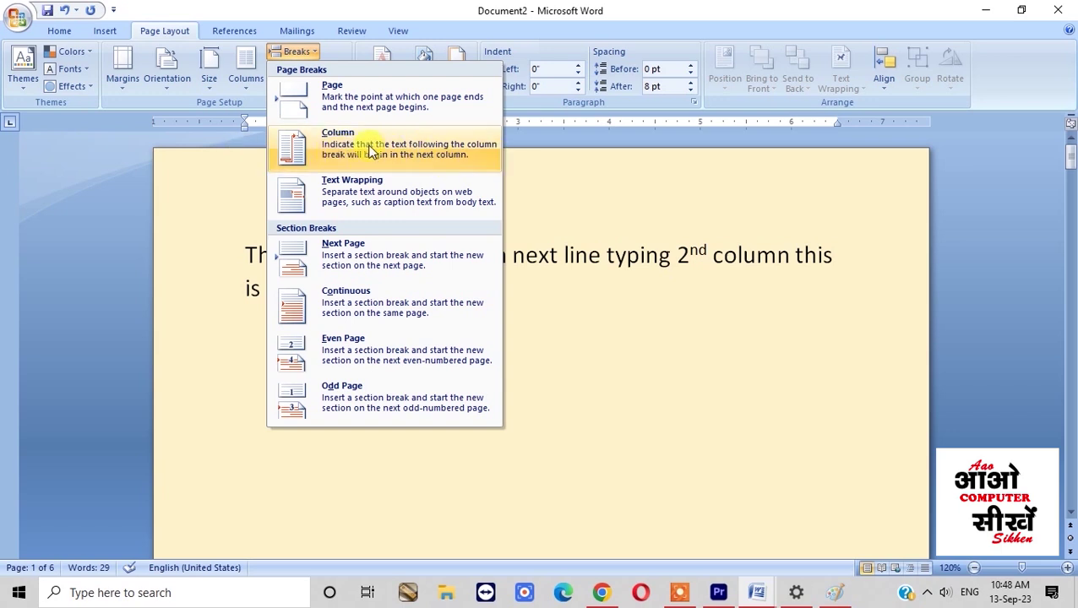
Step: Browse the Watermark gallery without applying one and zoom out to 50% to show three pages
click(592, 230)
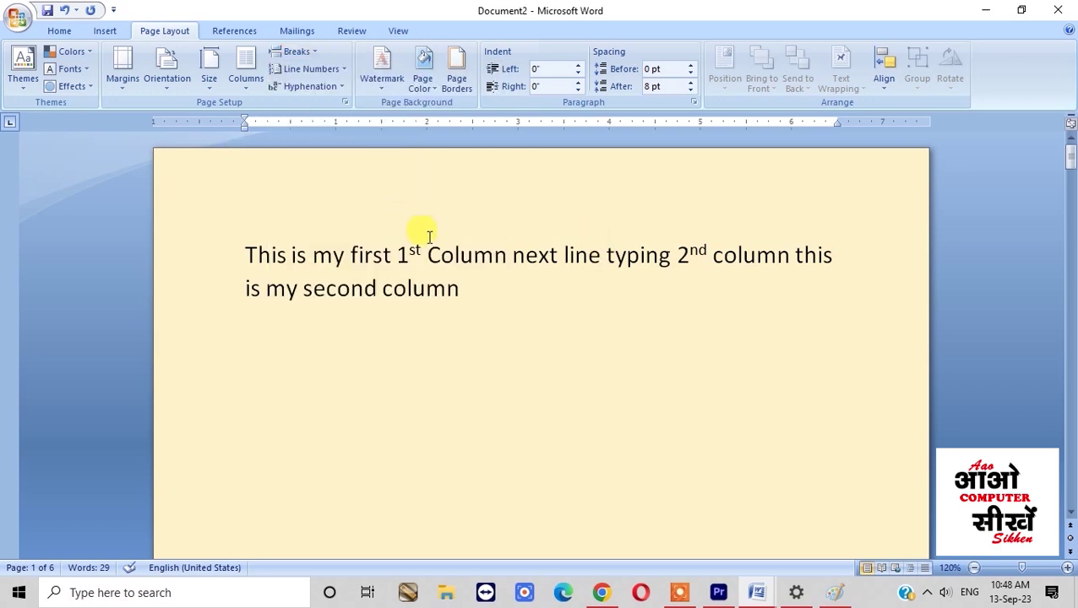
click(377, 89)
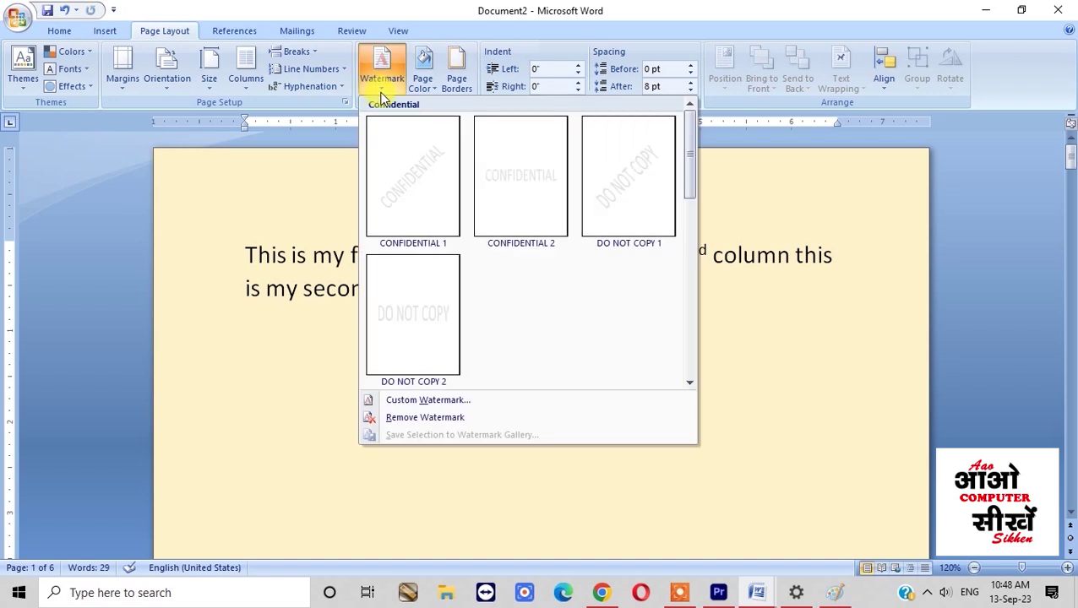
click(739, 286)
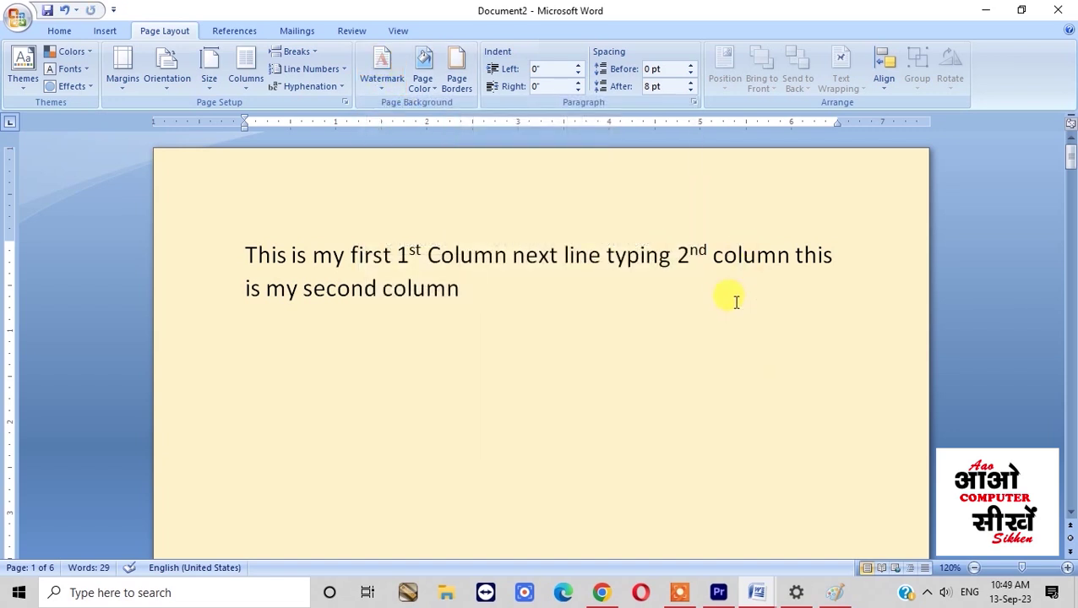
scroll(508, 364, down, 10)
scroll(376, 369, up, 3)
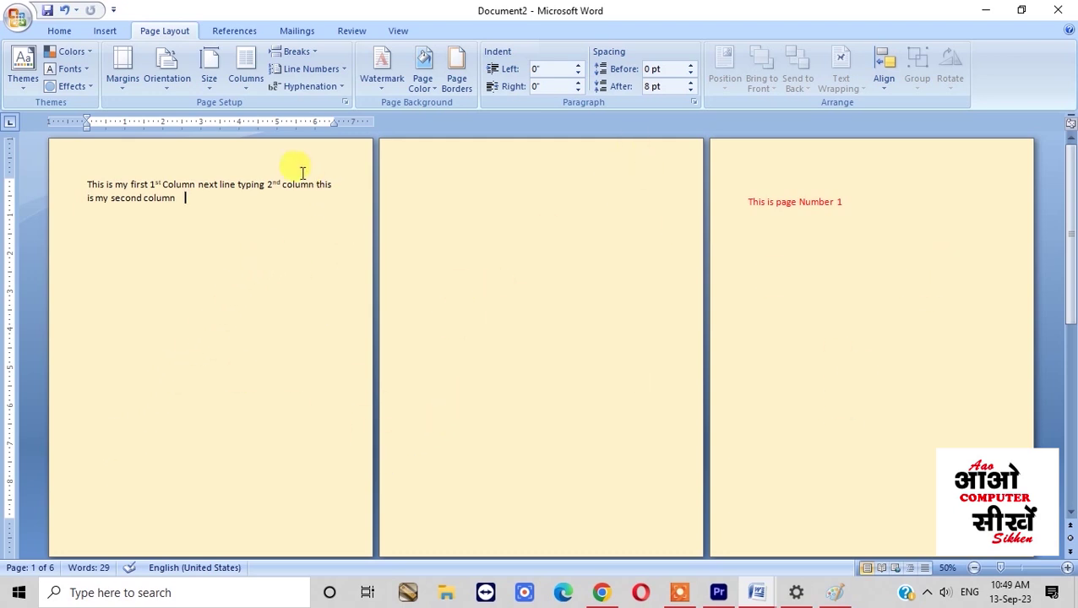
click(384, 88)
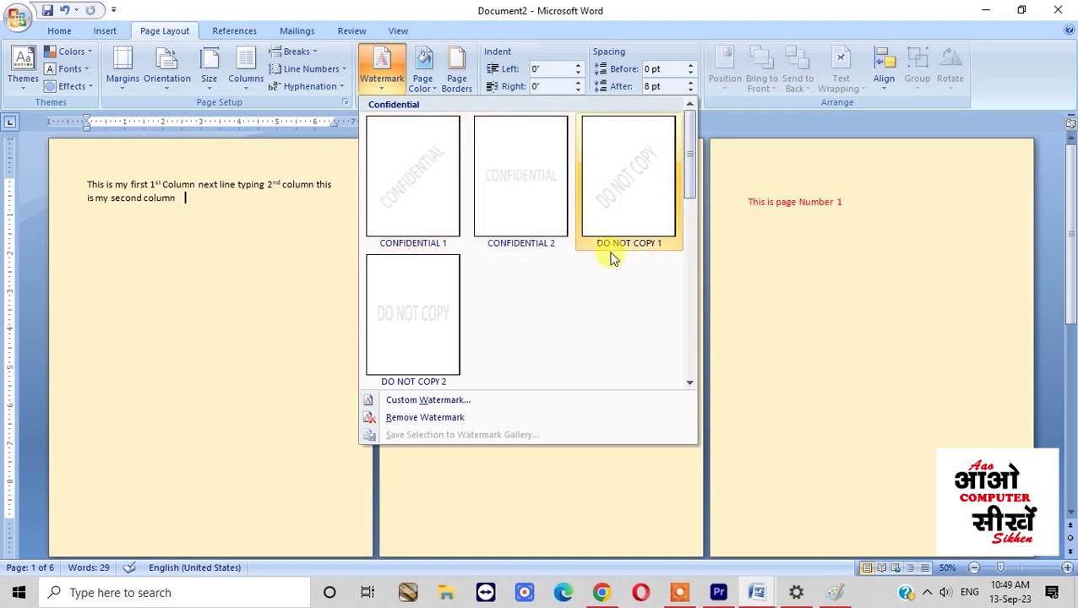
Step: Apply the CONFIDENTIAL 1 watermark, then replace it with DO NOT COPY 1
click(438, 207)
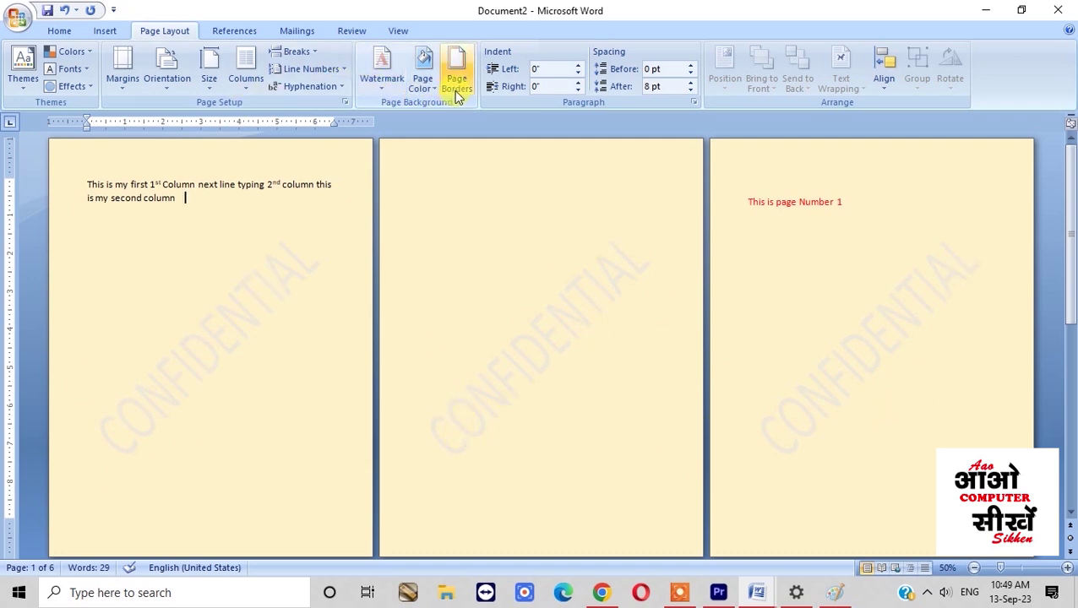
click(382, 67)
click(604, 183)
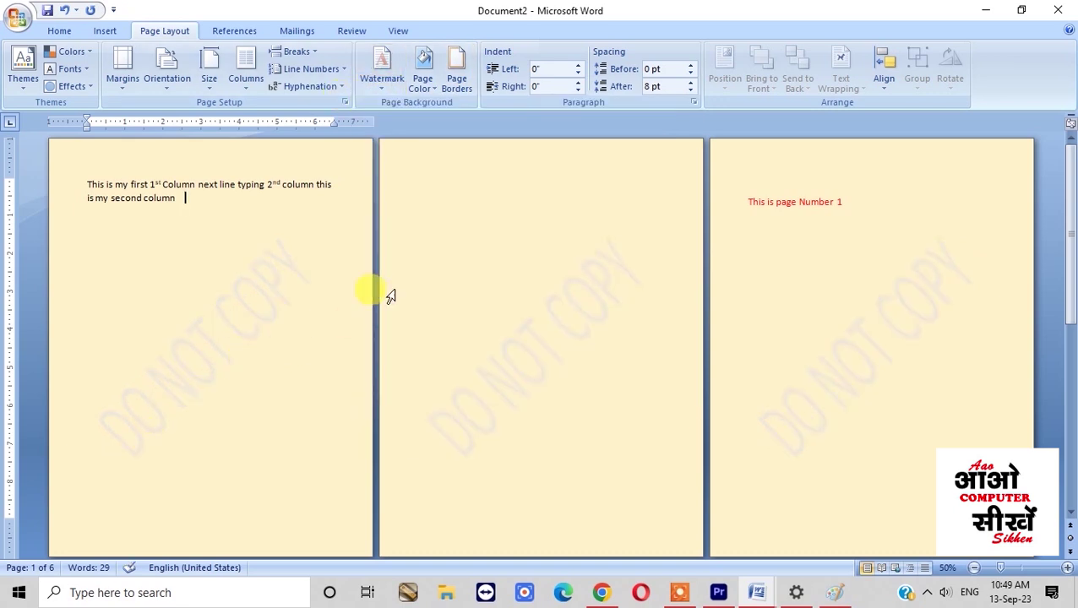
click(382, 66)
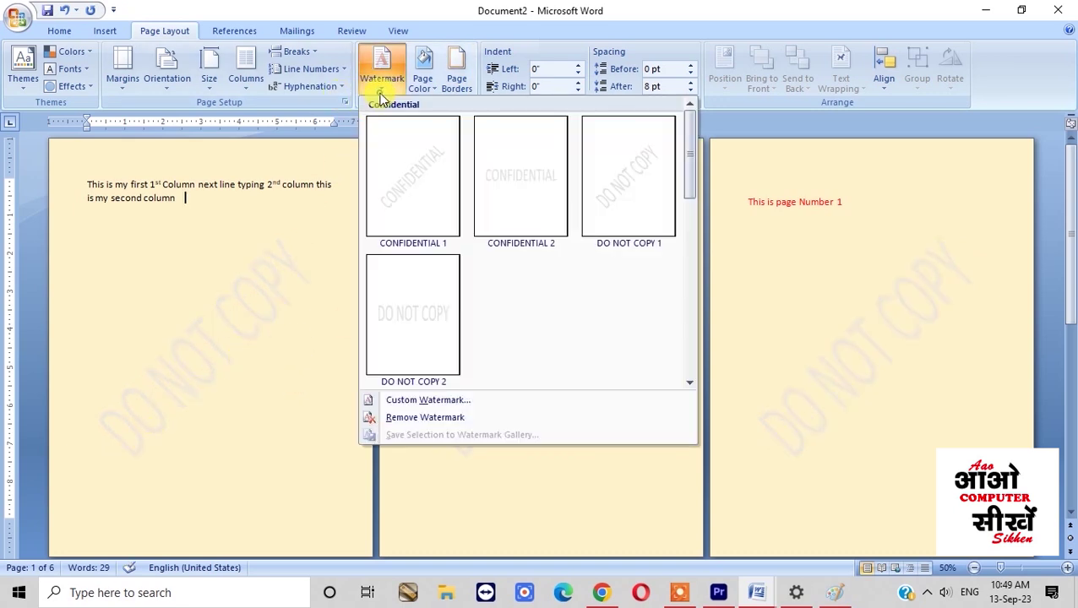
Step: Replace the DO NOT COPY watermark text with 'Aao Computer Sikken' through Custom Watermark
click(457, 402)
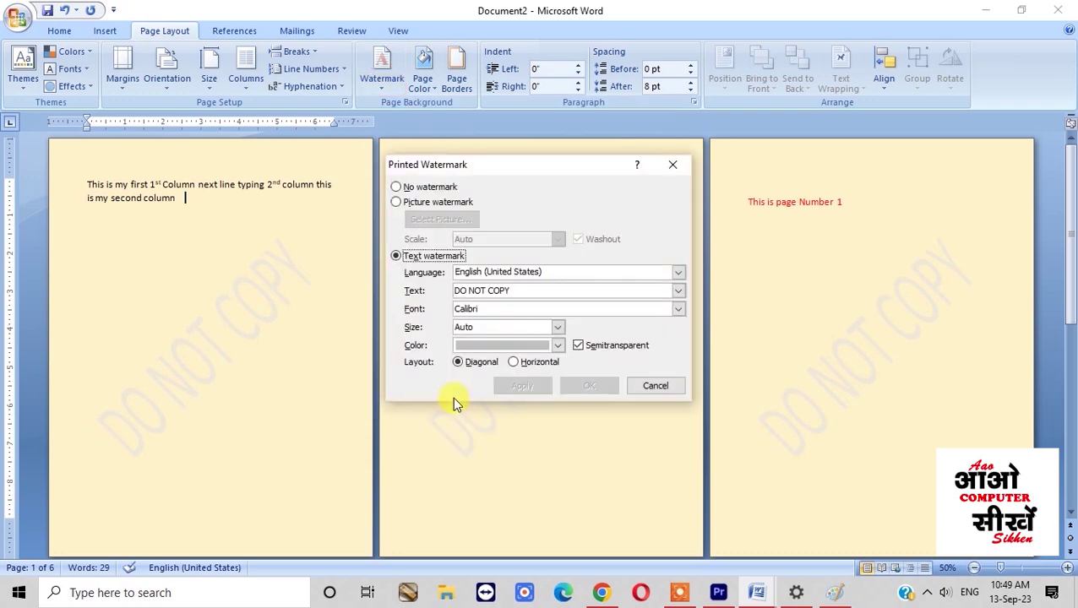
click(526, 290)
drag(526, 290, 368, 373)
text(Ao)
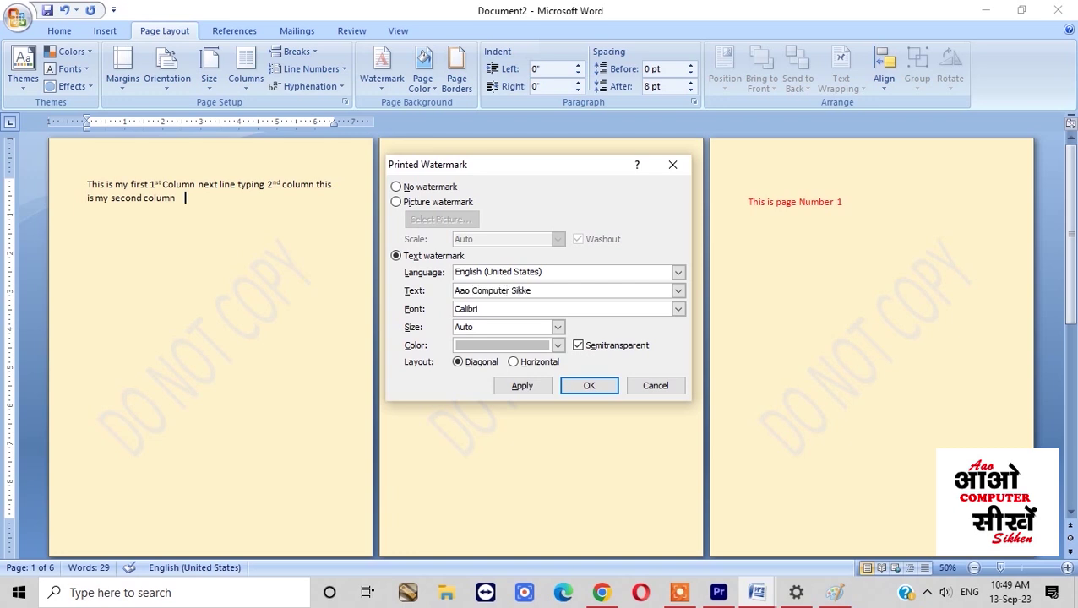
click(589, 385)
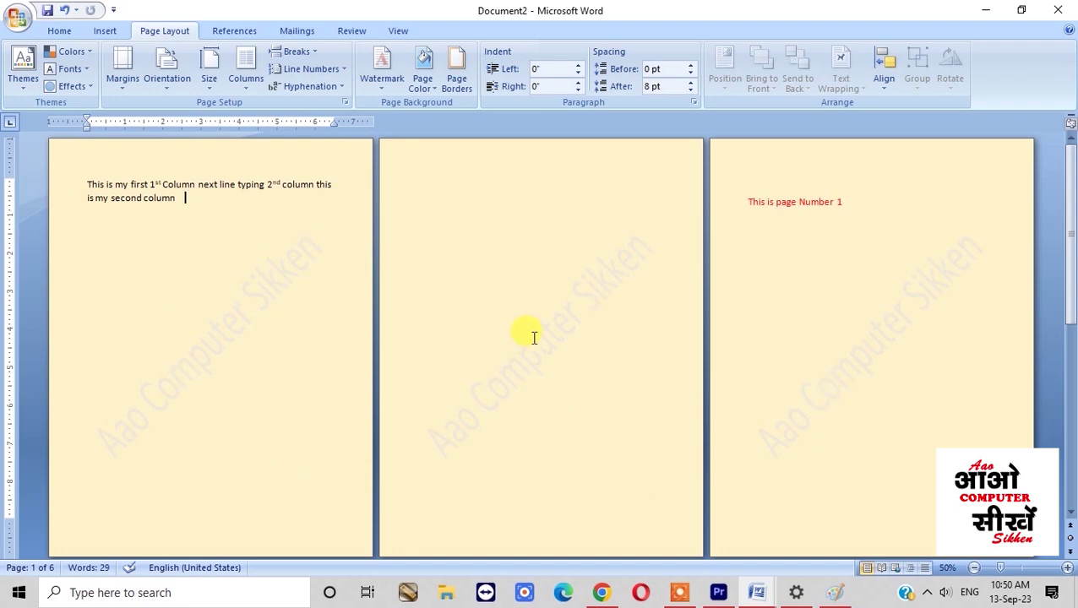
Step: Recolour the Aao Computer Sikken watermark red through the Custom Watermark settings
click(382, 67)
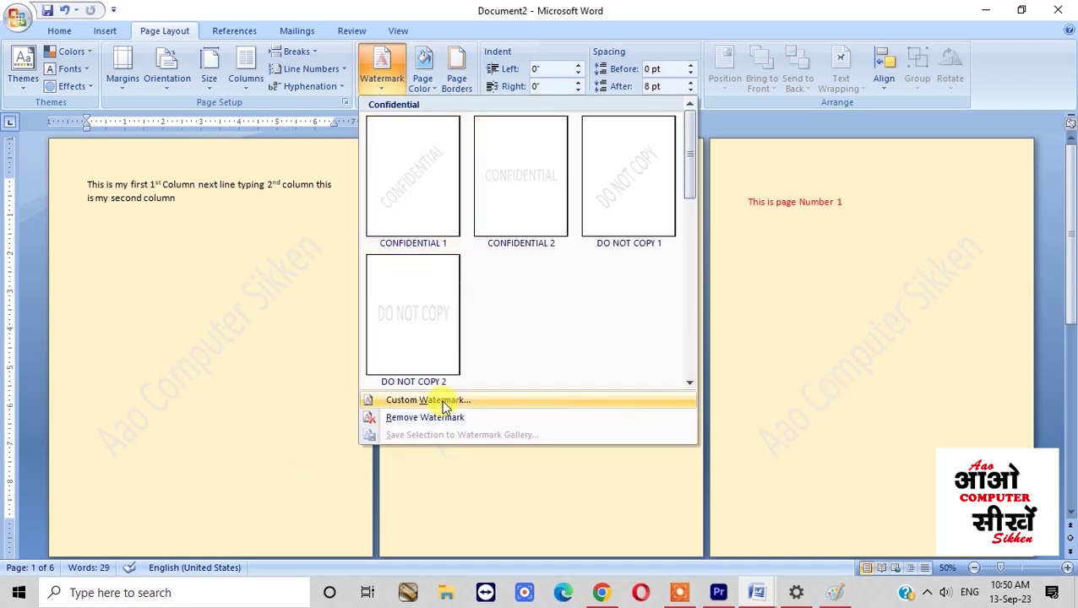
click(442, 401)
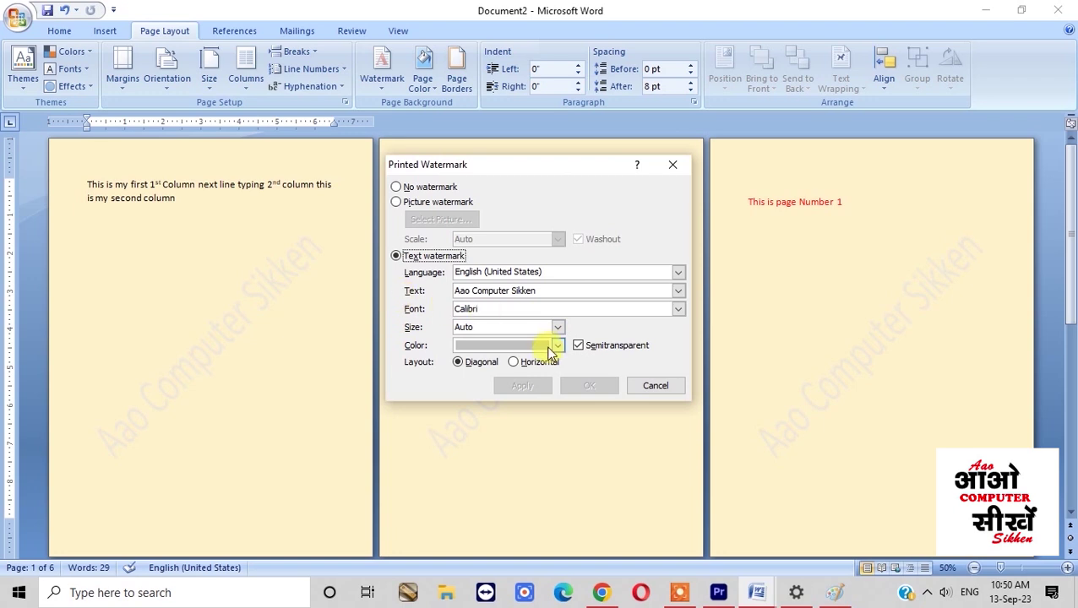
click(558, 346)
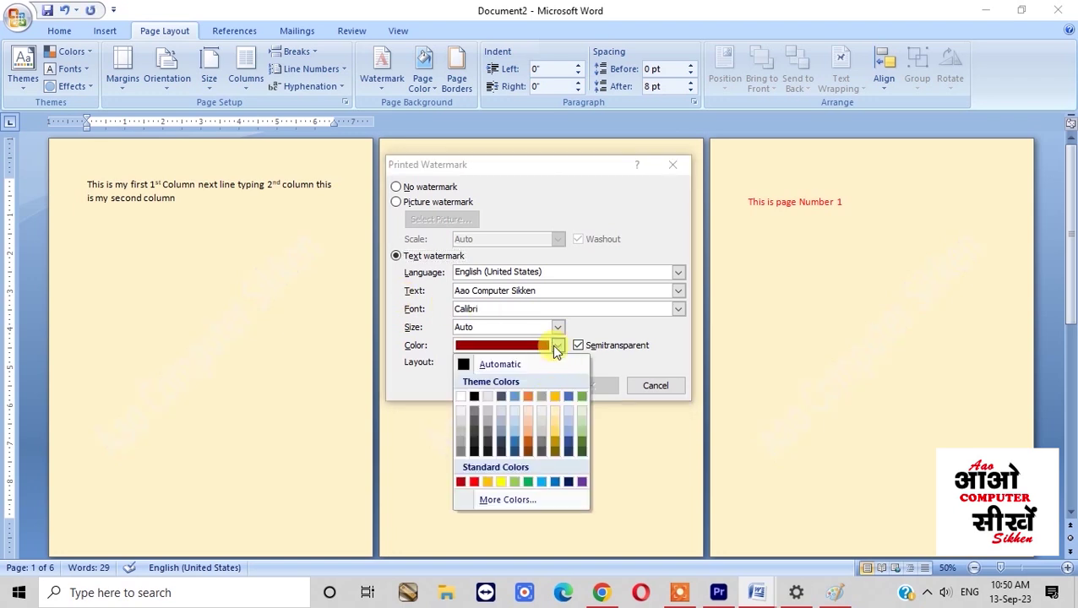
click(474, 481)
click(591, 385)
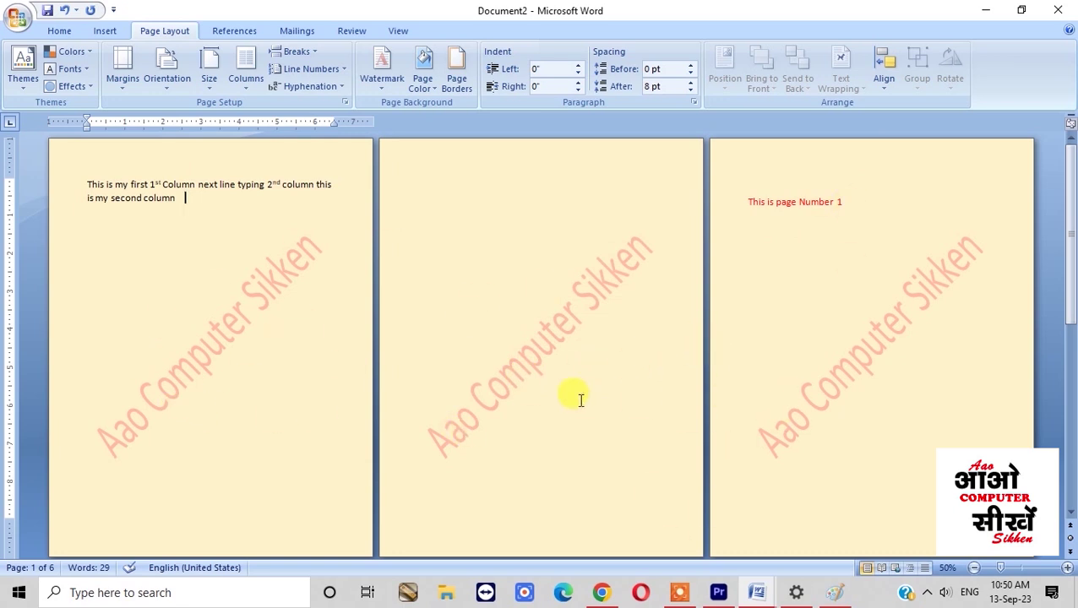
click(382, 80)
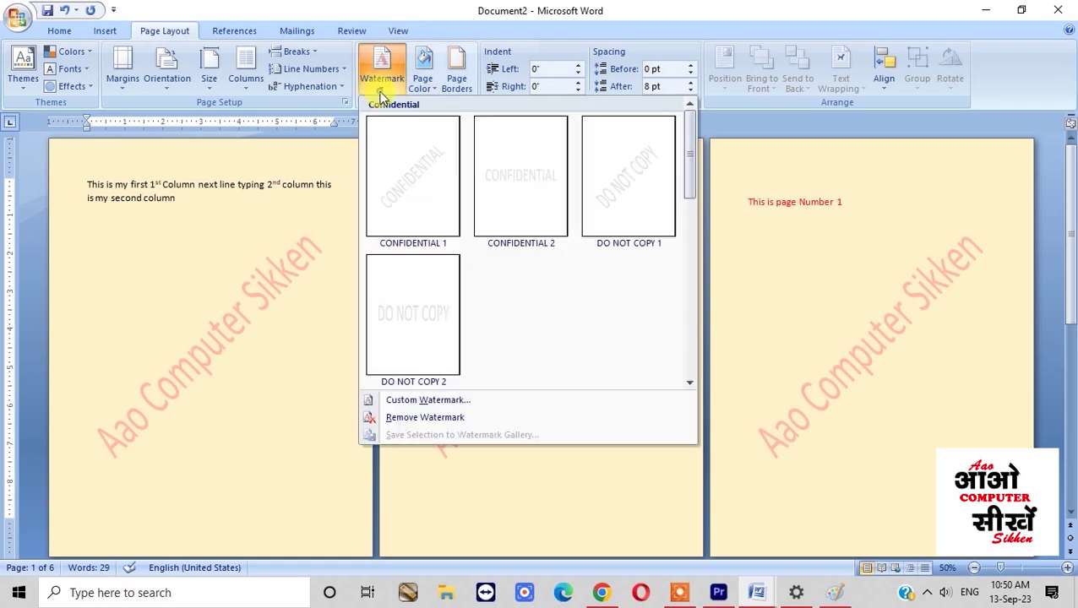
Step: Remove the red Aao Computer Sikken watermark and apply the CONFIDENTIAL 1 watermark
click(356, 431)
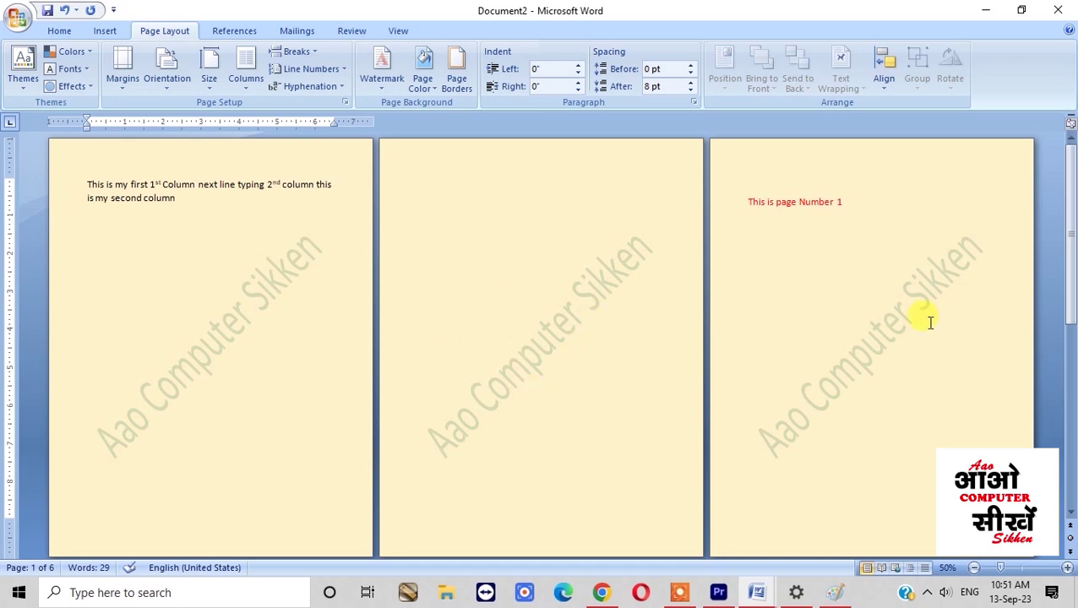
click(381, 74)
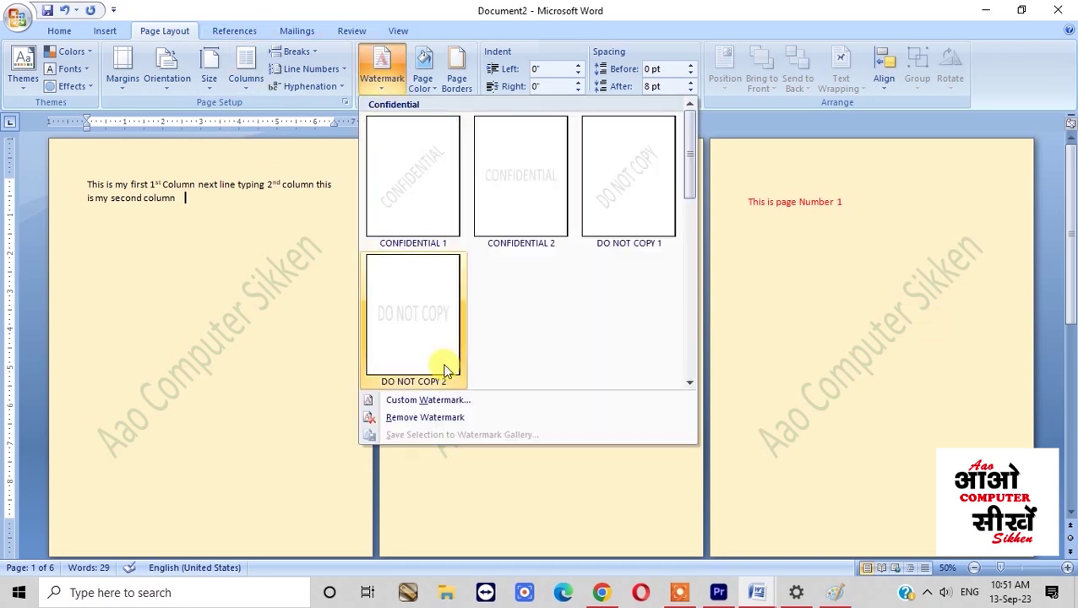
click(433, 418)
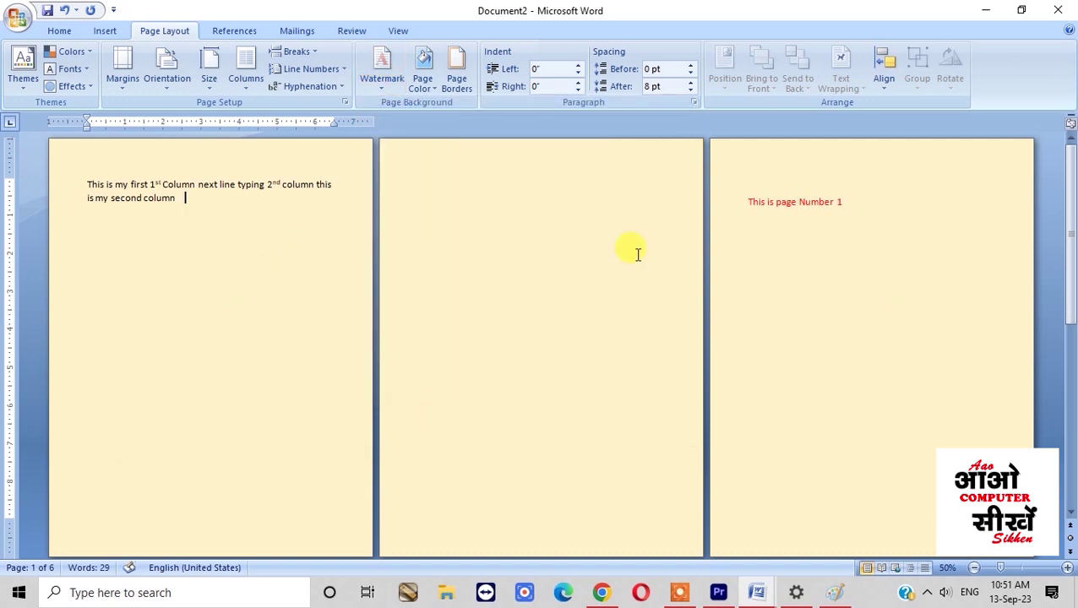
click(382, 78)
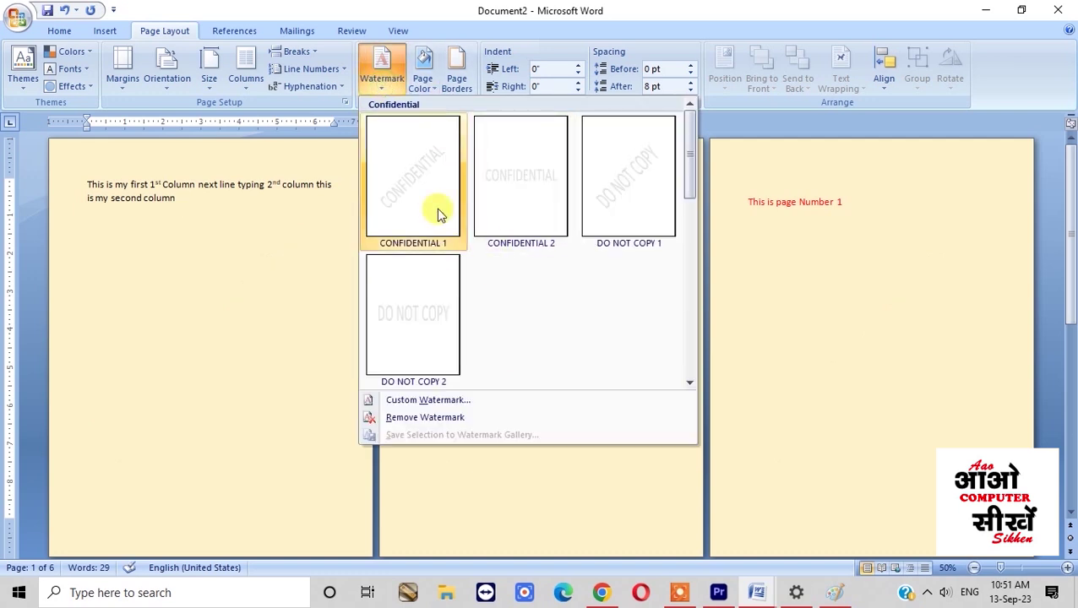
click(434, 185)
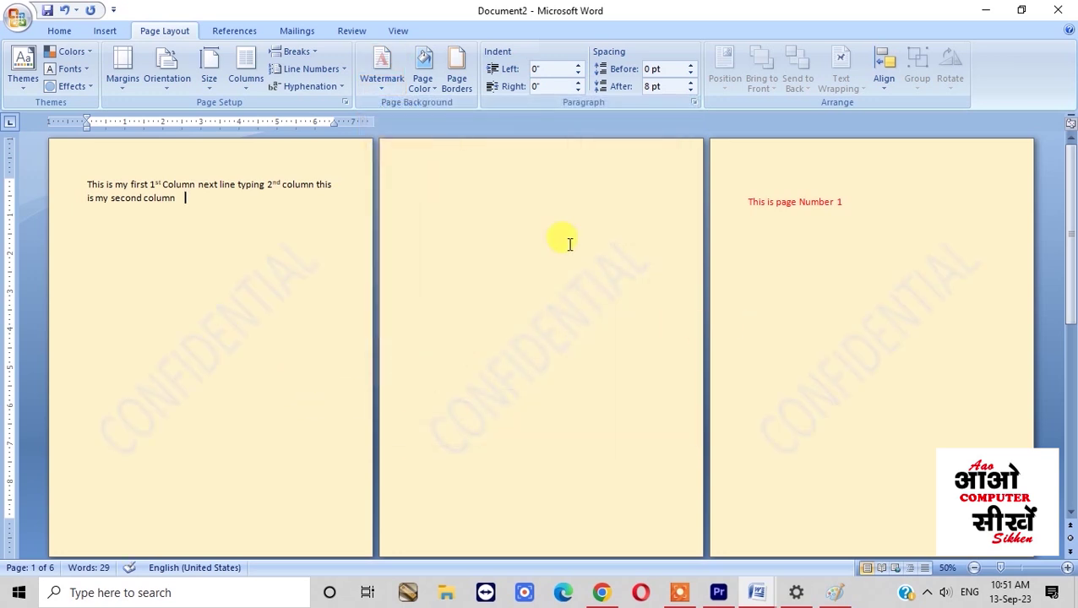
click(378, 84)
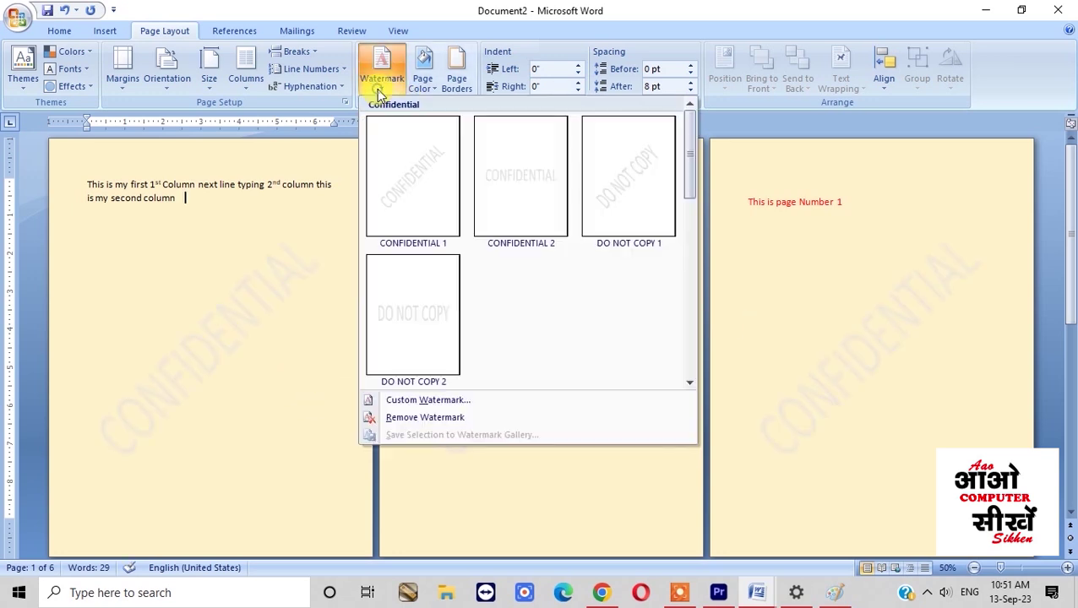
click(305, 274)
click(423, 76)
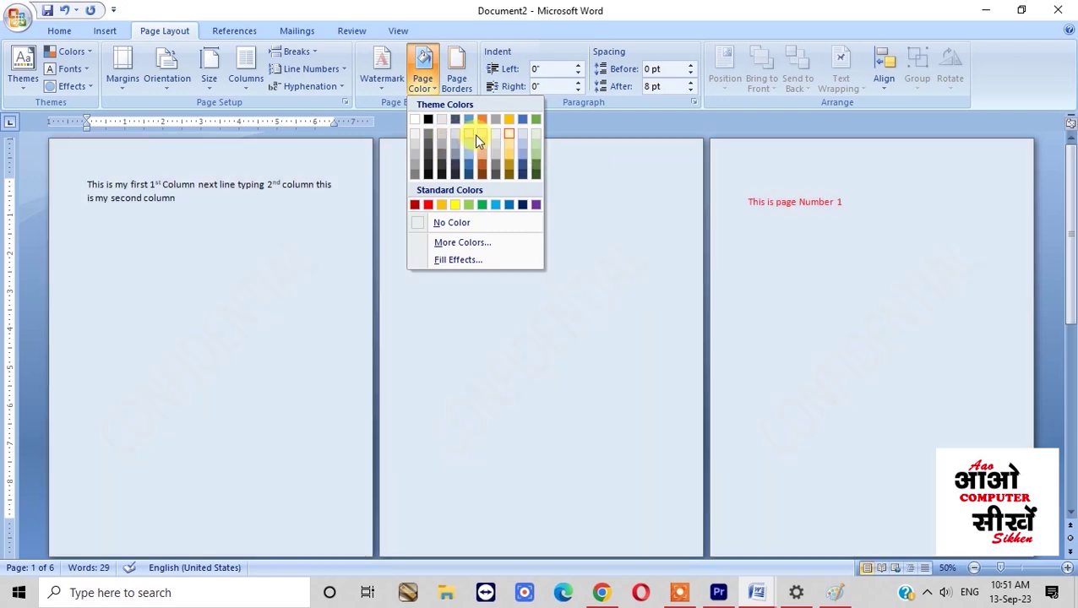
Step: Colour the pages light green, then apply a one-colour horizontal gradient fill to all pages
click(535, 133)
click(423, 81)
click(499, 260)
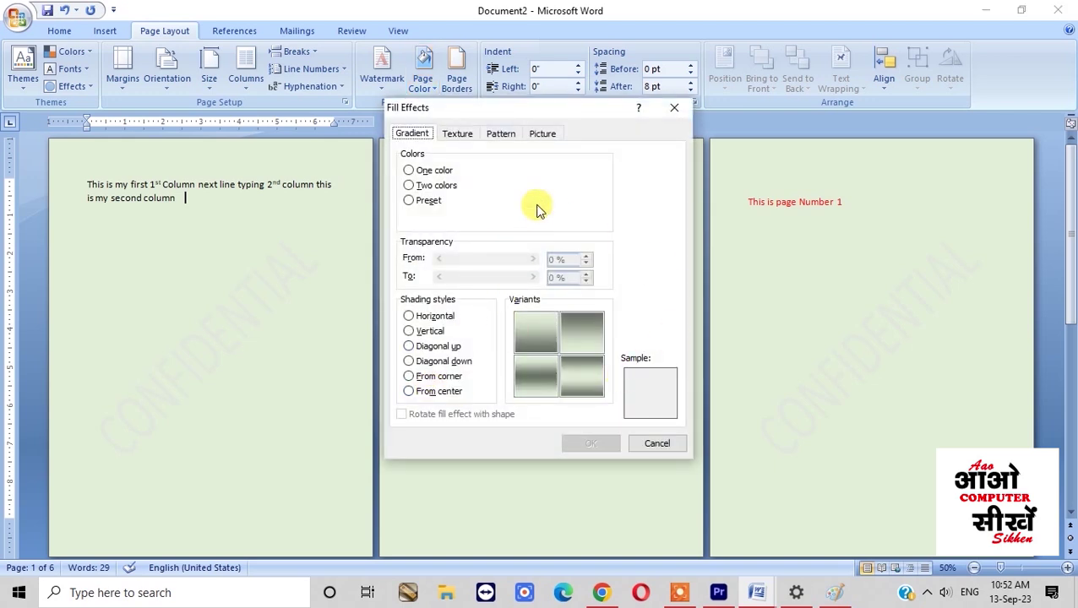
click(409, 316)
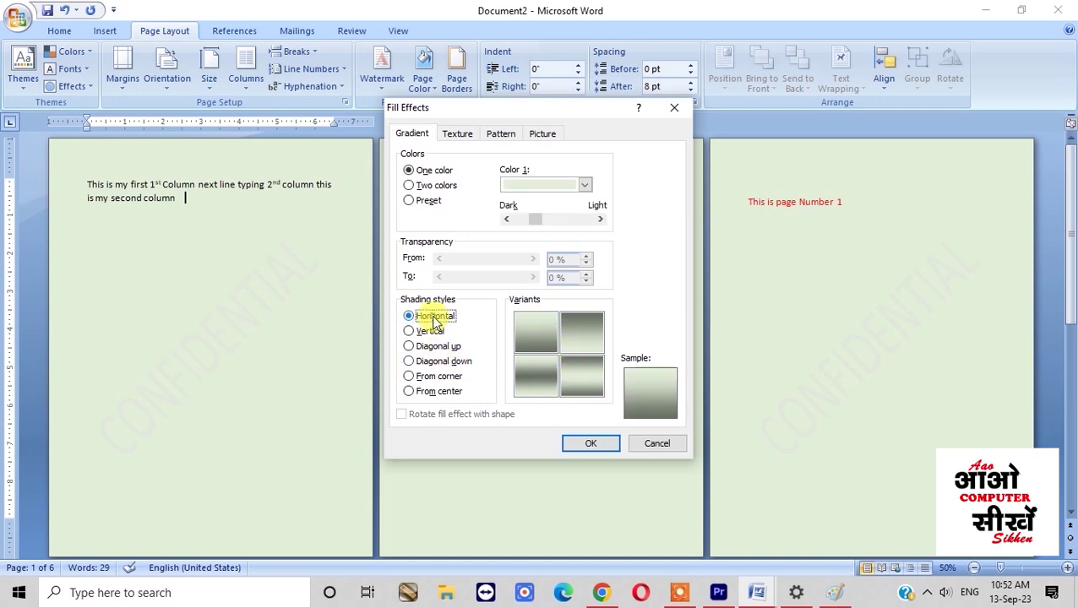
click(591, 445)
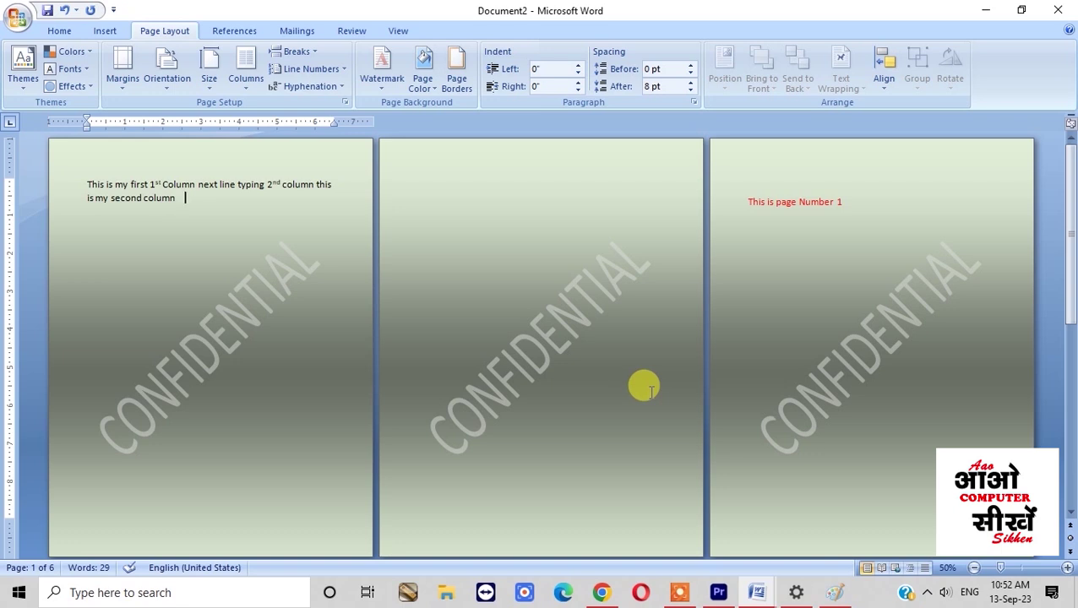
click(422, 74)
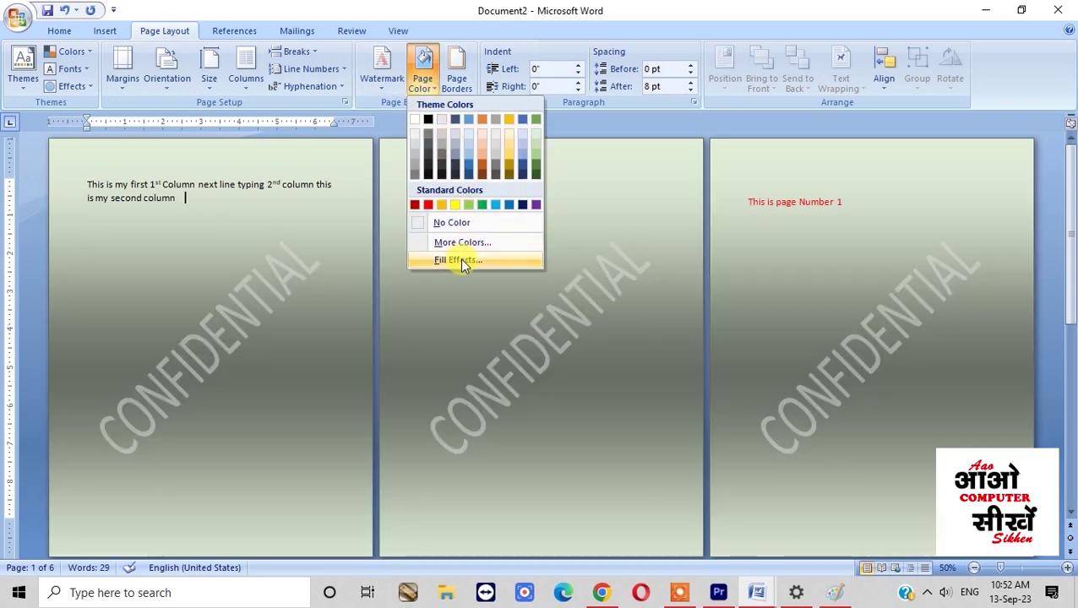
Step: Apply a diagonal-up gradient background with a lightened pale pink first colour
click(457, 260)
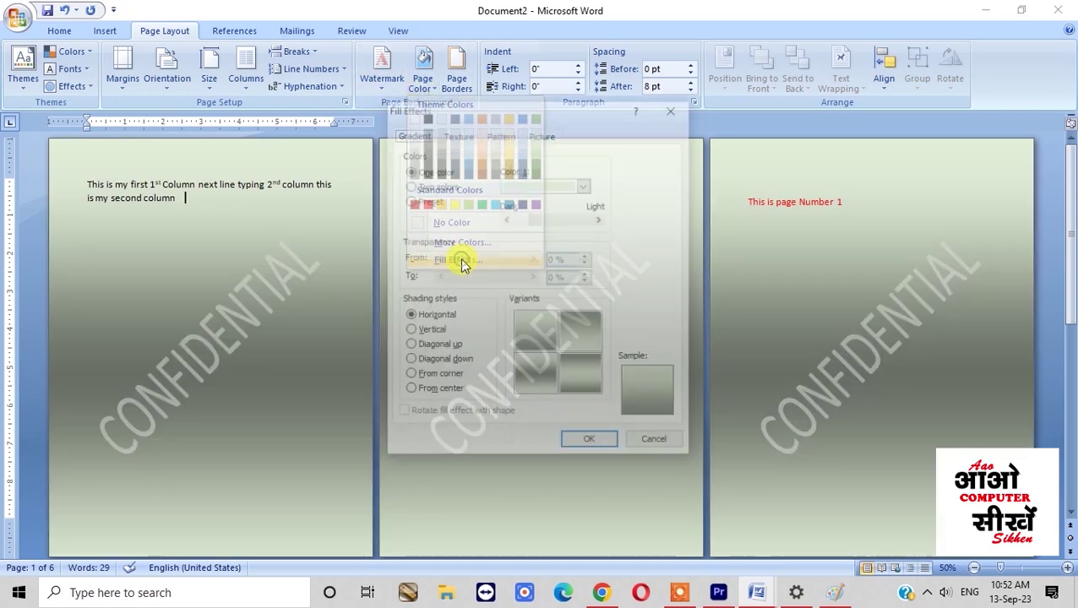
click(431, 346)
click(583, 337)
click(585, 184)
click(582, 230)
mouse_move(538, 220)
mouse_down()
mouse_move(564, 222)
mouse_move(534, 227)
mouse_up()
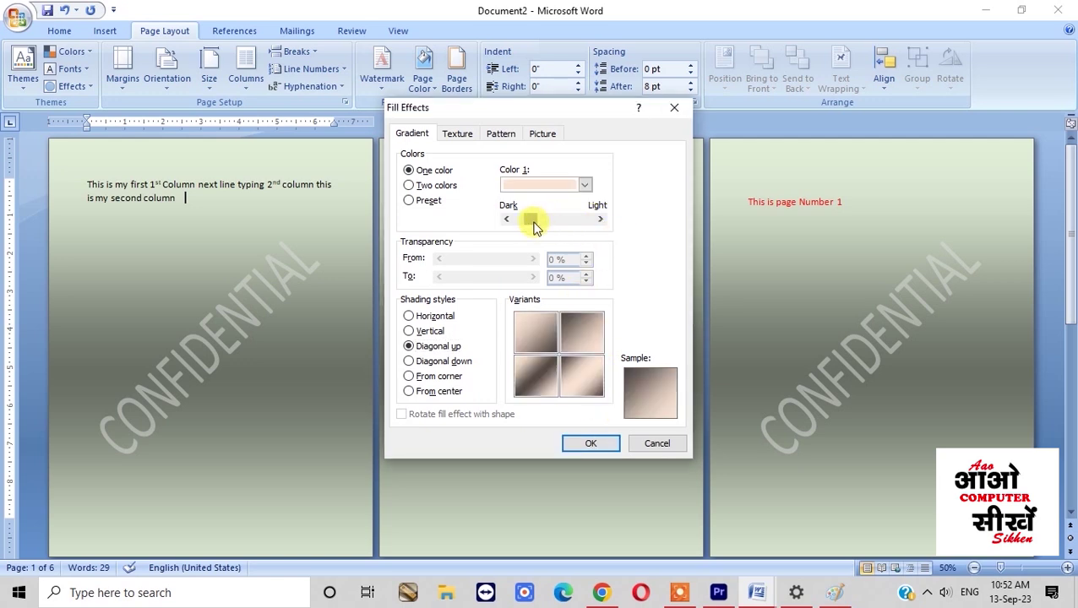
key(Return)
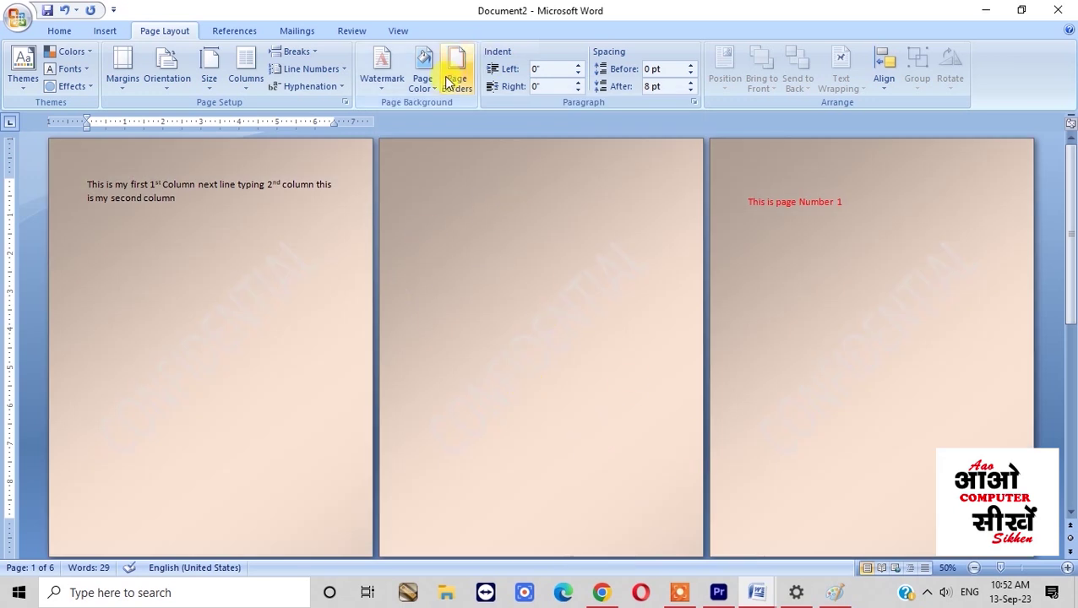
Step: Switch the gradient to two colours, with pale yellow as the second colour
click(422, 84)
click(461, 259)
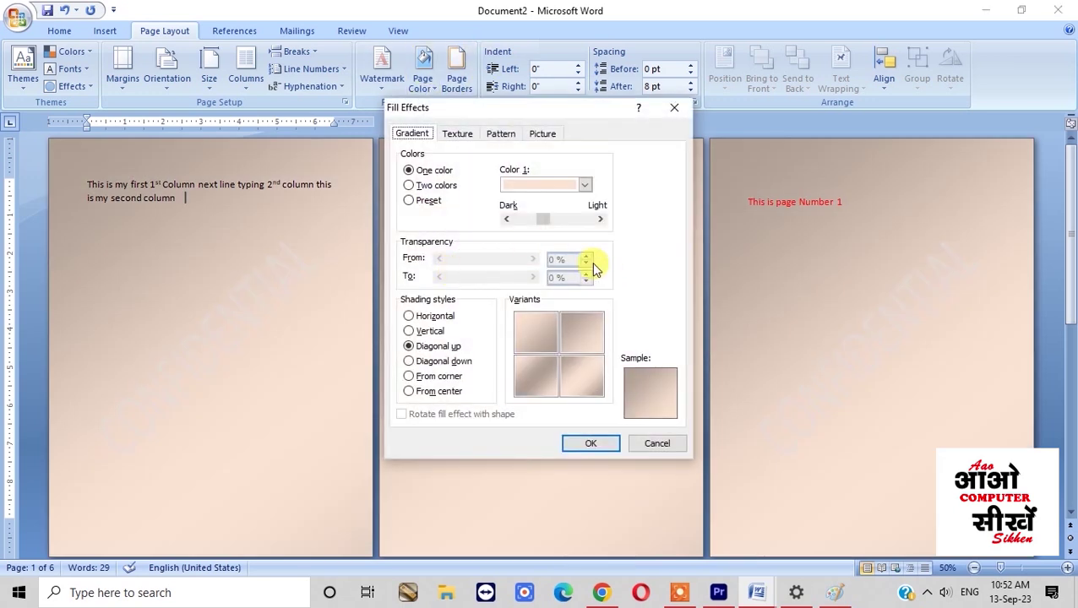
click(436, 185)
click(584, 218)
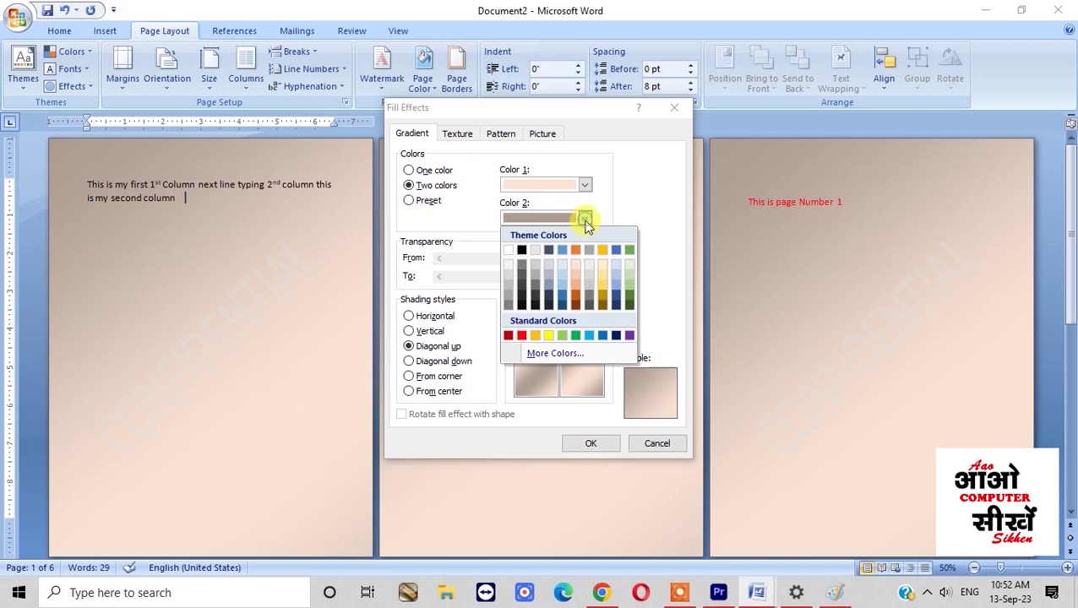
click(602, 273)
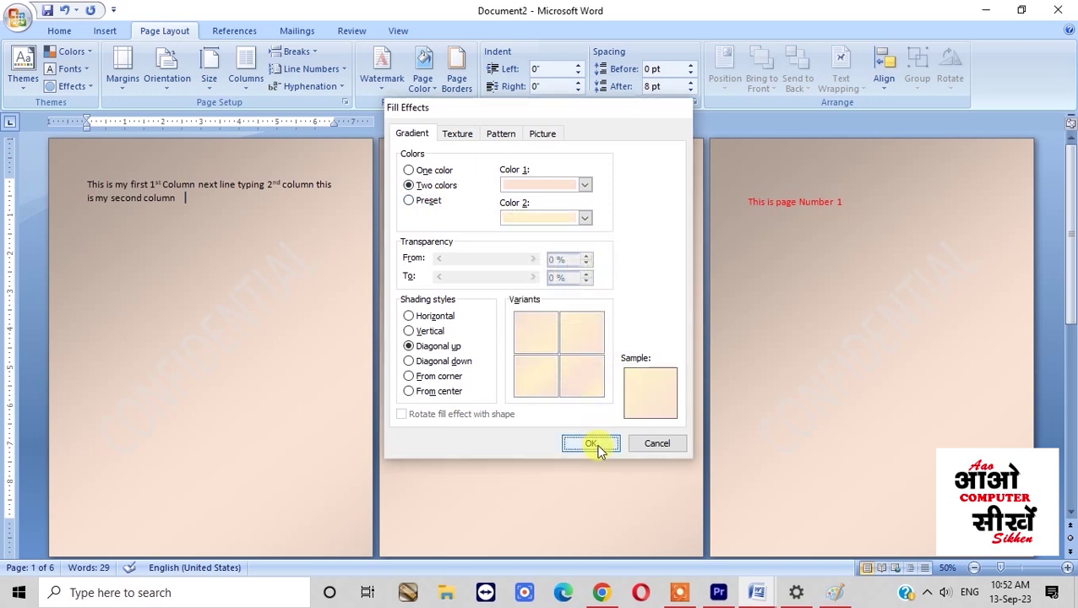
click(591, 444)
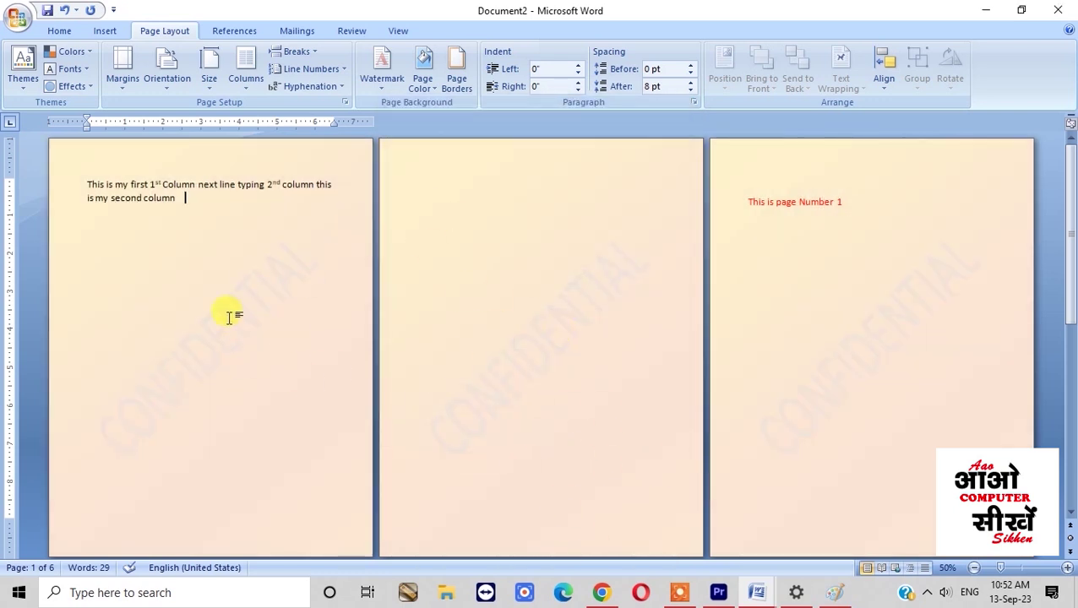
Step: Recheck the fill effects and page colour options, leaving the background unchanged
click(424, 85)
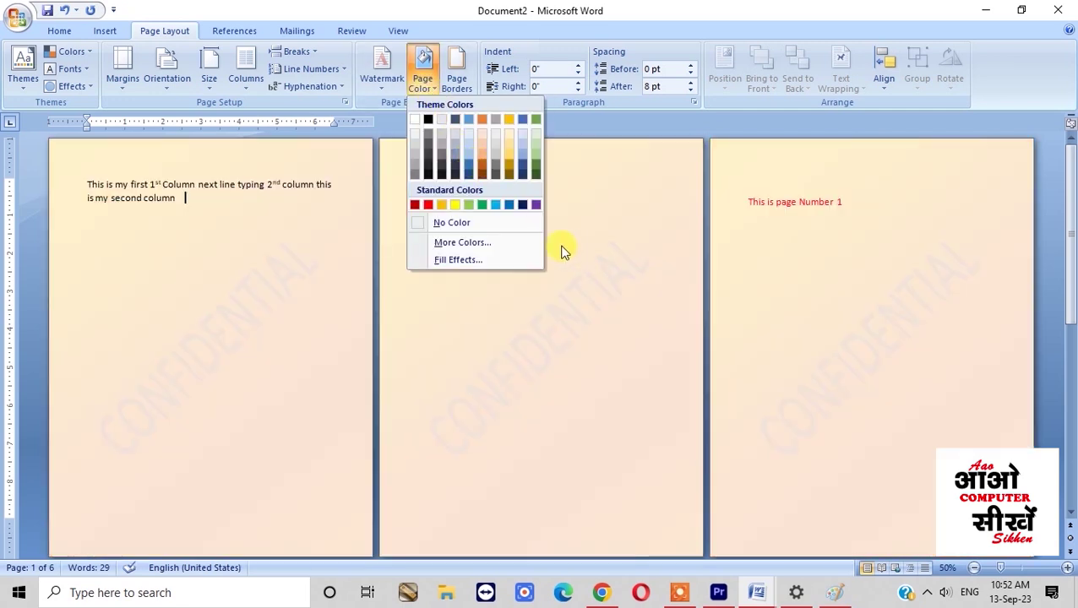
click(494, 261)
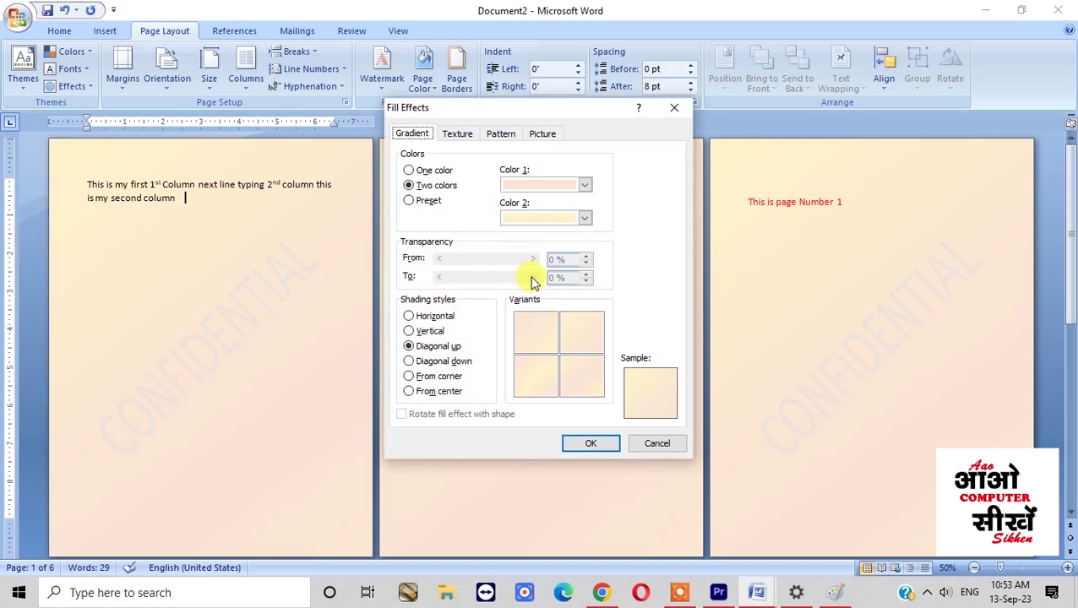
click(658, 445)
click(423, 76)
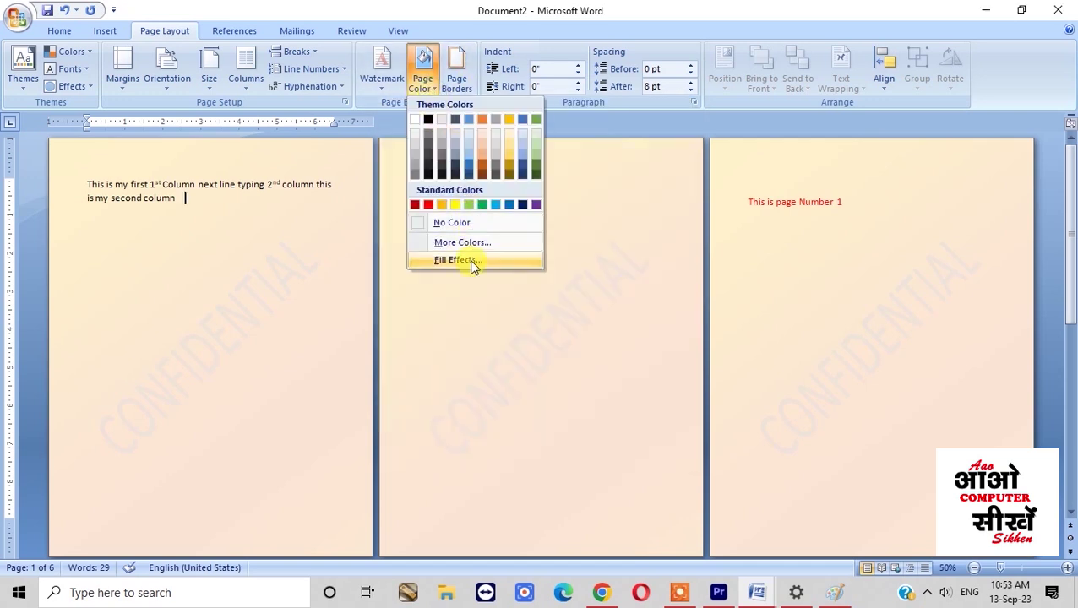
click(578, 294)
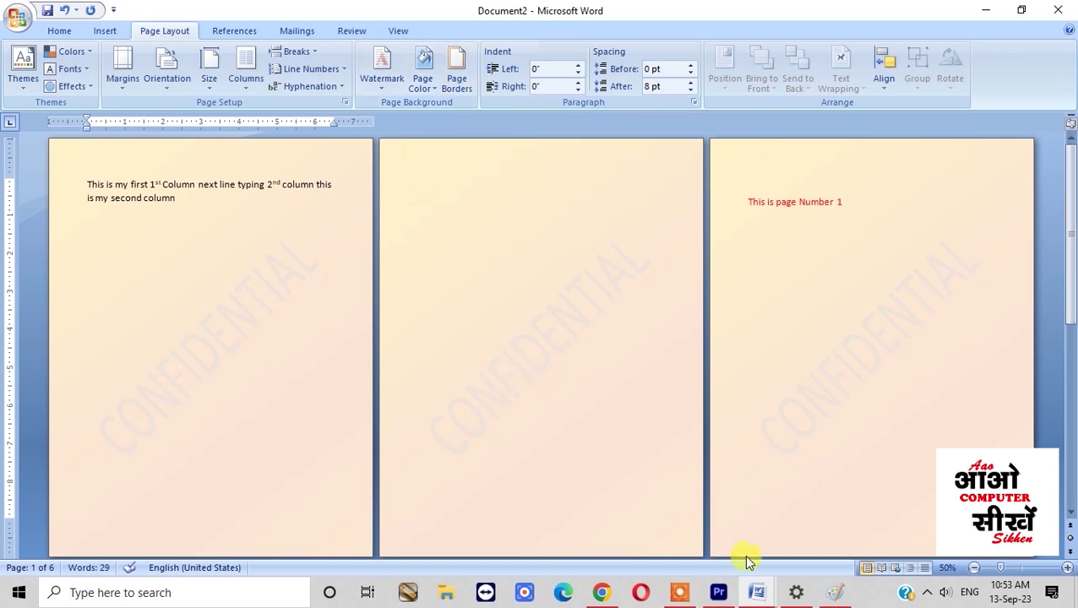
click(457, 78)
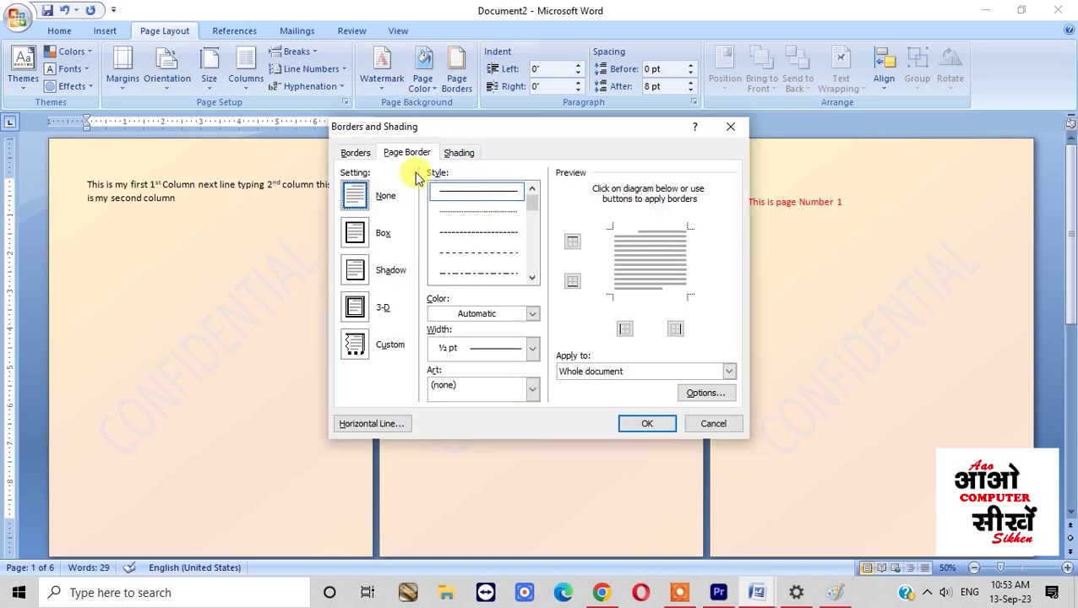
Step: Apply a plain box border around every page
click(355, 152)
key(ctrl+Tab)
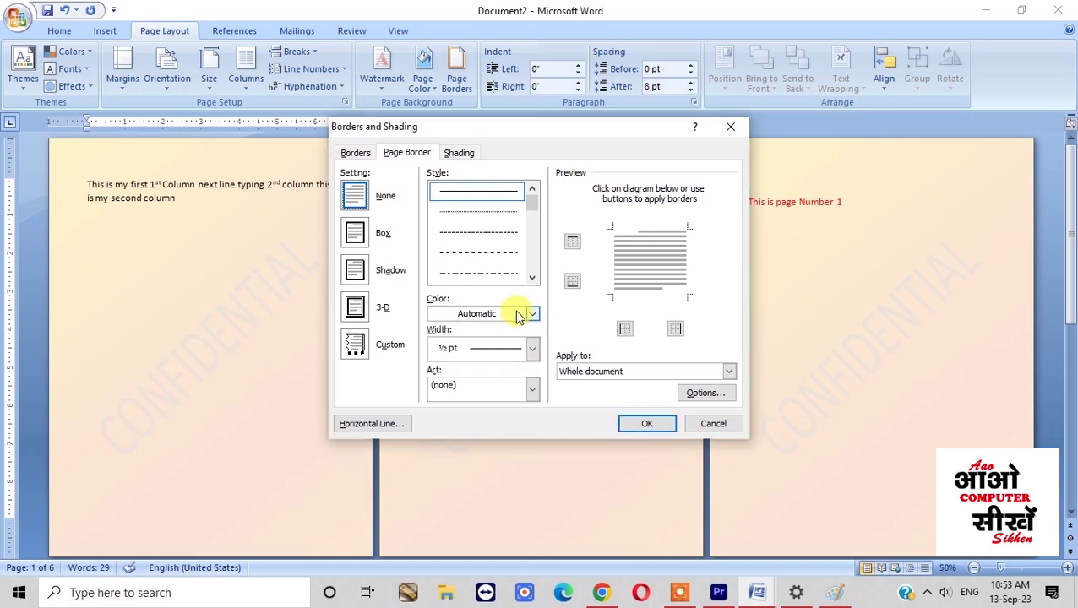
click(355, 234)
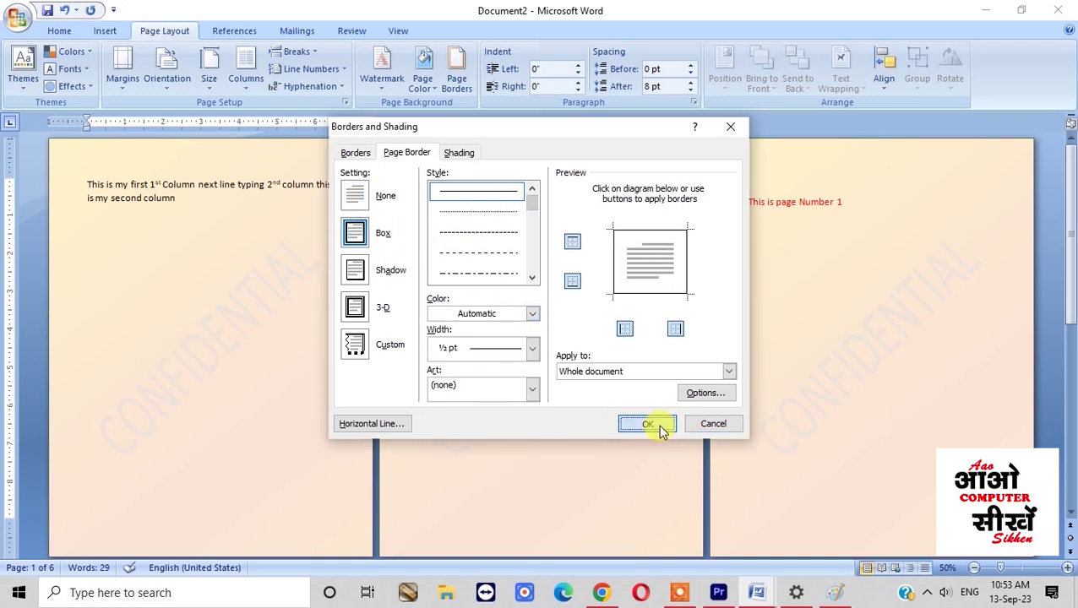
click(645, 423)
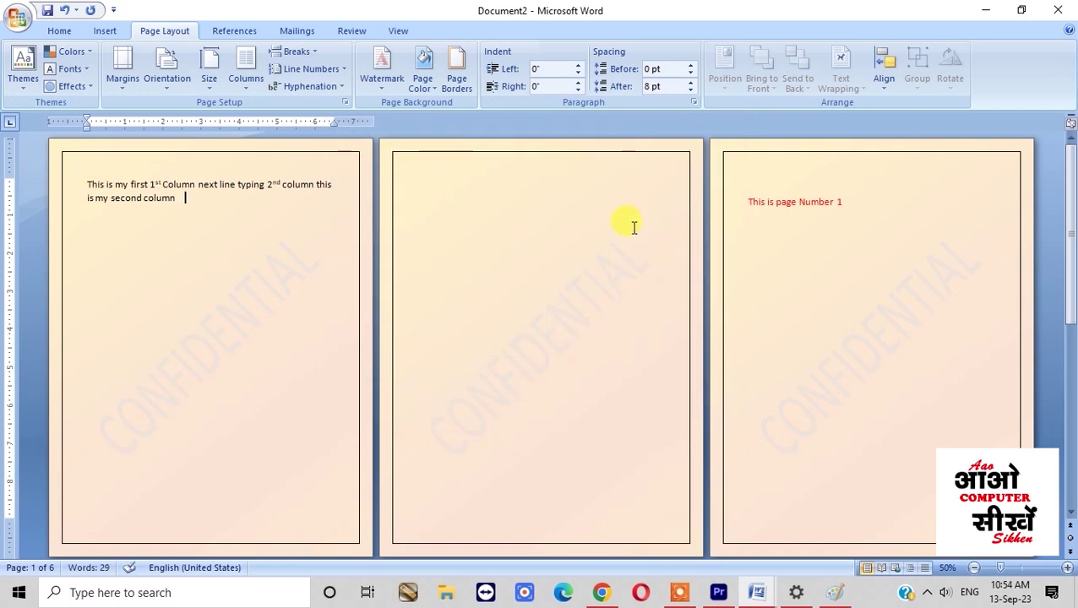
Step: Change the page border line style to dashed
click(459, 85)
click(478, 232)
click(647, 423)
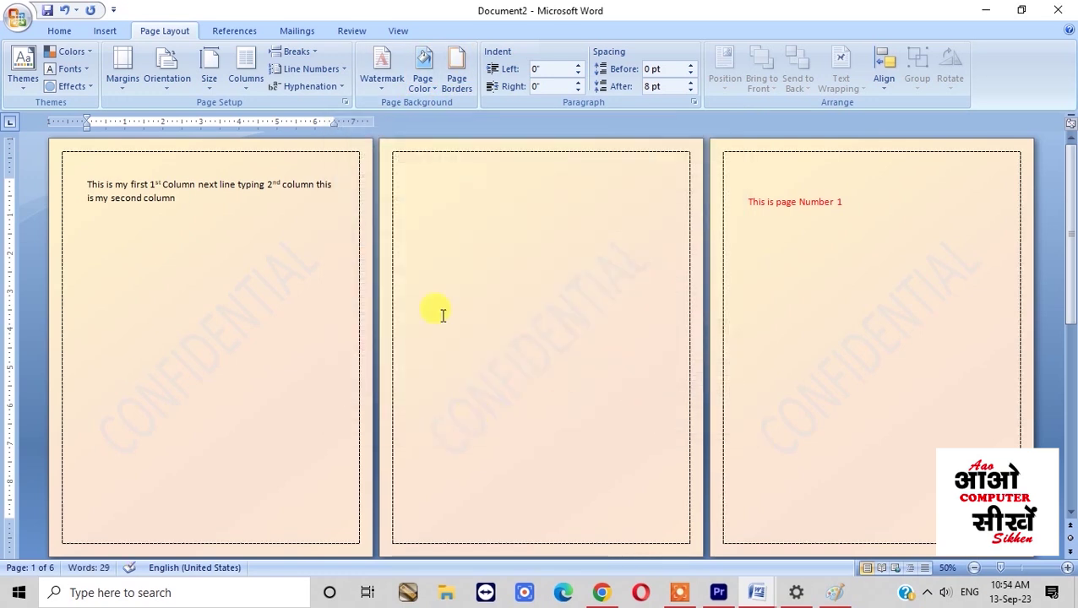
click(421, 82)
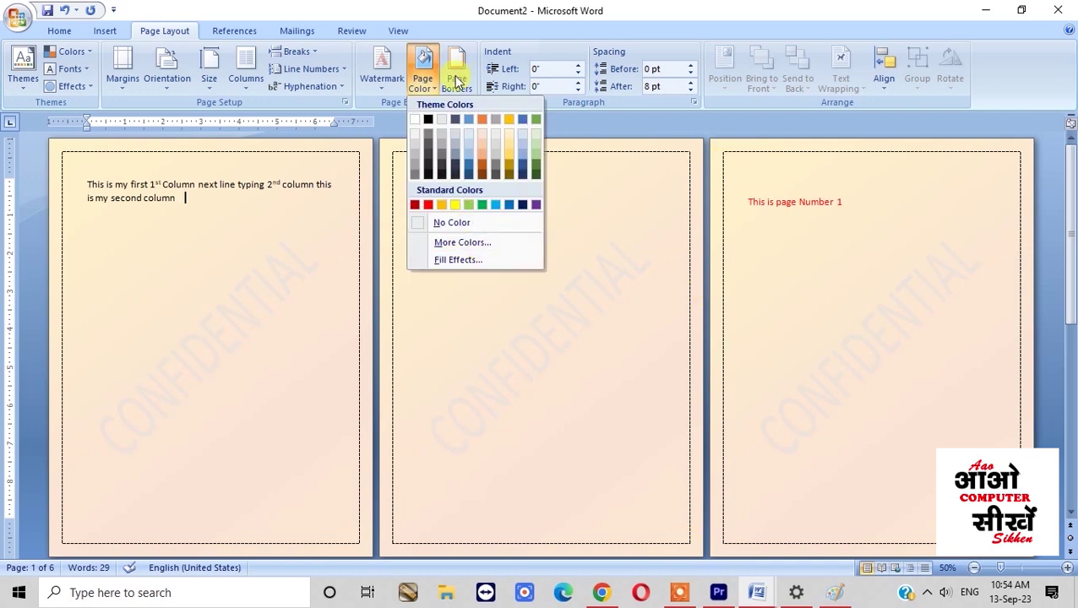
Step: Apply a shadowed page border to every page
click(457, 77)
click(355, 269)
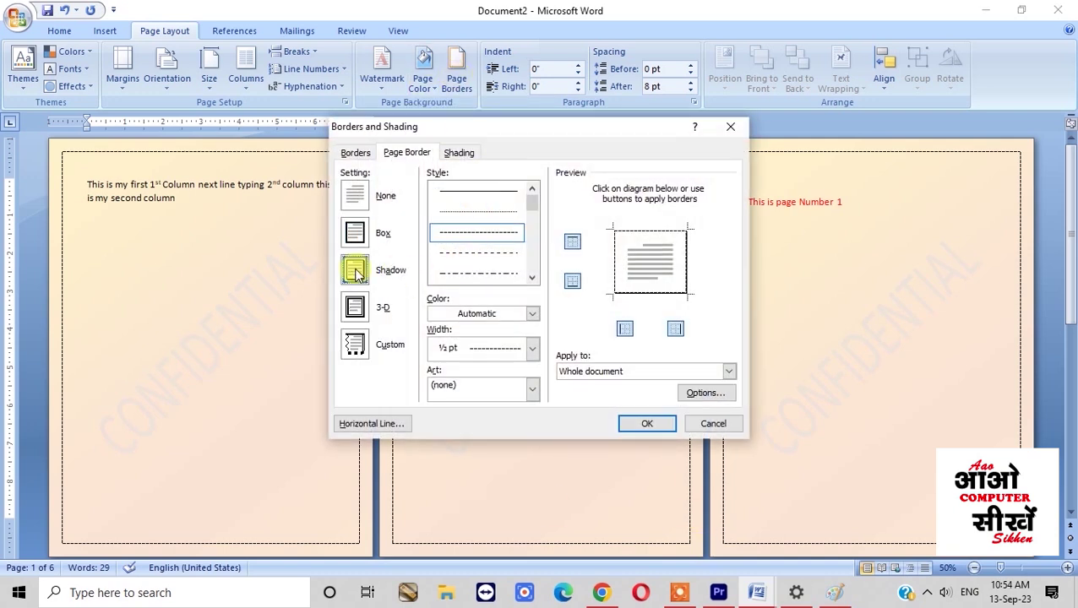
click(653, 426)
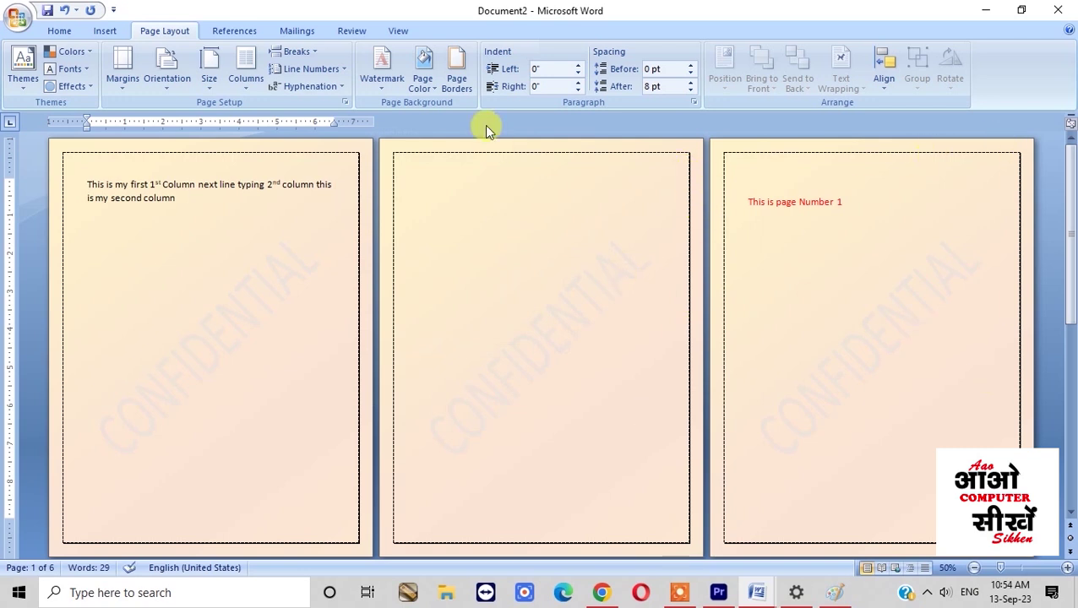
Step: Switch to a 3-D page border with a double-line style
click(456, 68)
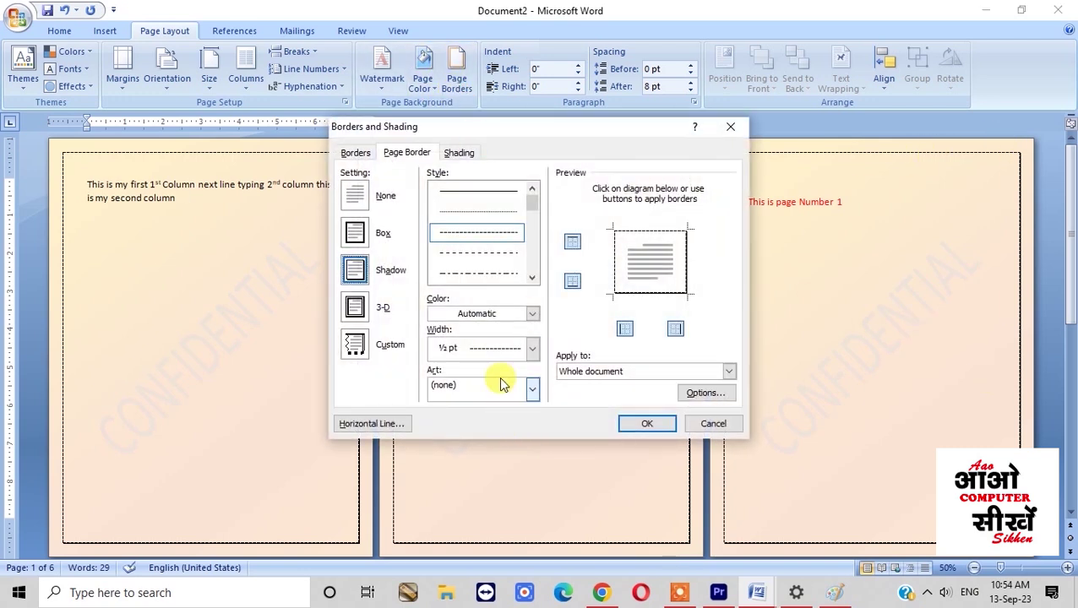
click(356, 309)
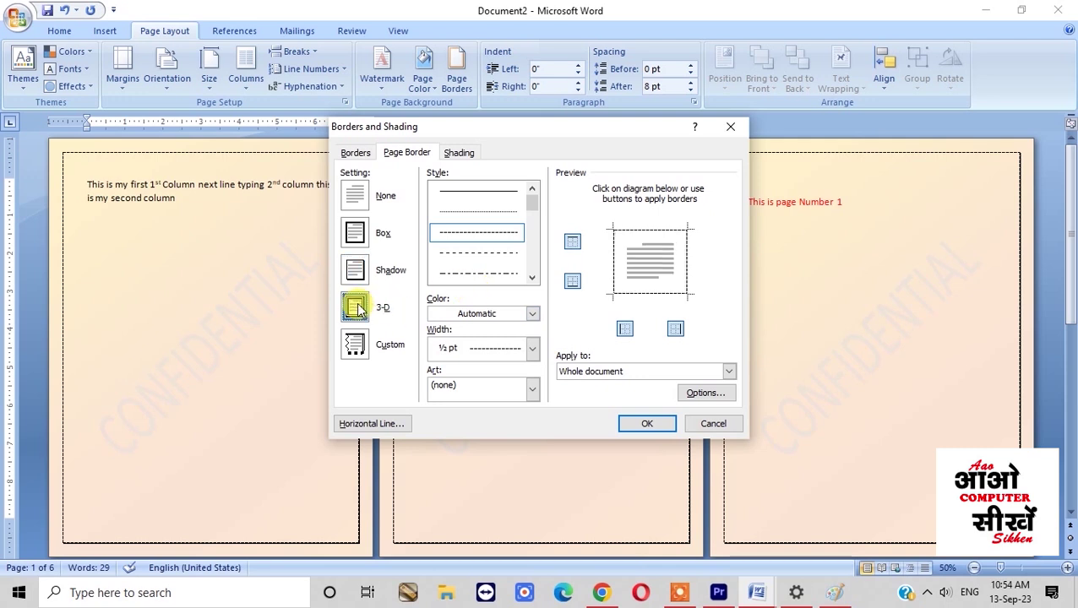
drag(536, 216, 526, 242)
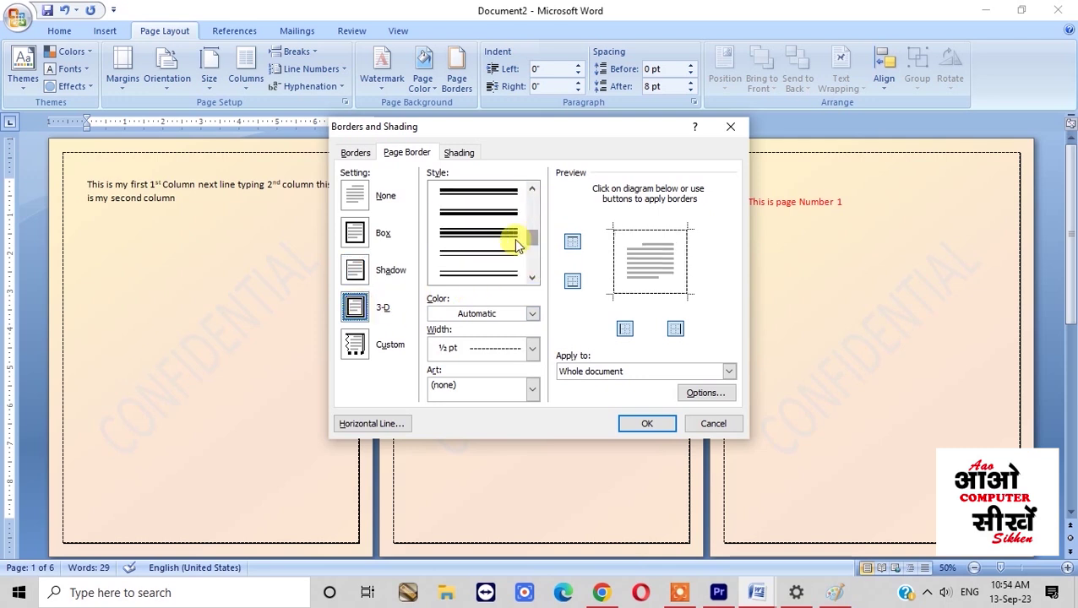
click(507, 272)
click(647, 424)
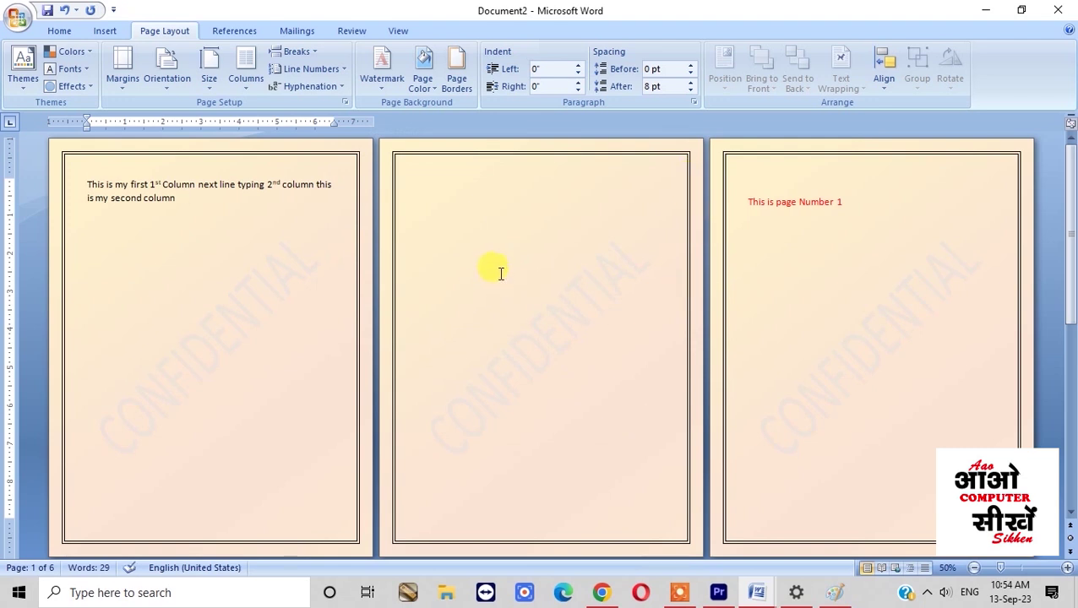
Step: Review the border tabs in Page Borders and keep the border width at 3 pt
click(456, 67)
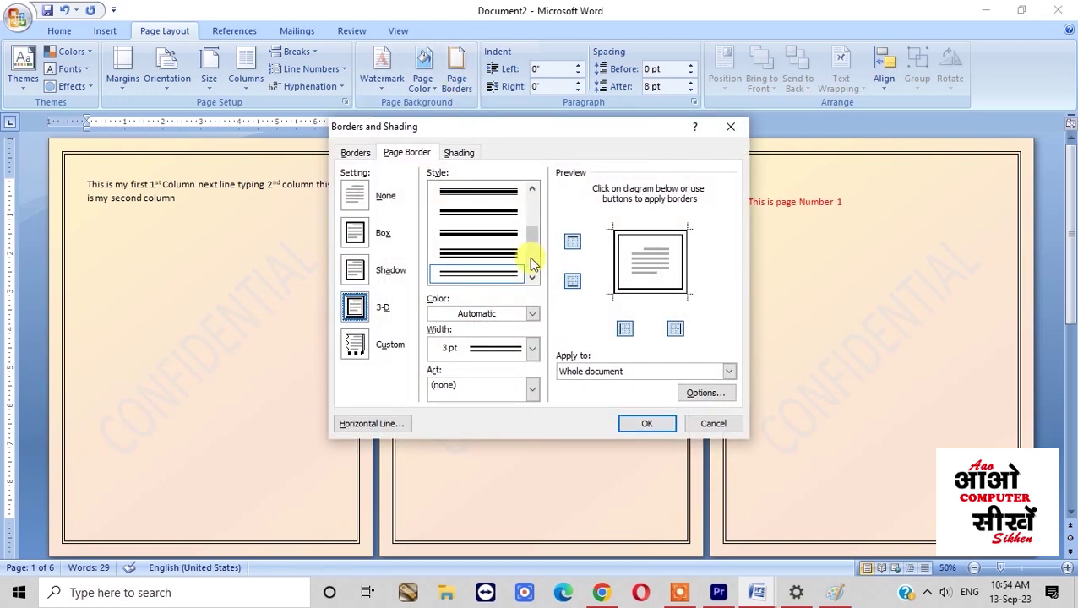
key(ctrl+shift+Tab)
scroll(516, 218, down, 2)
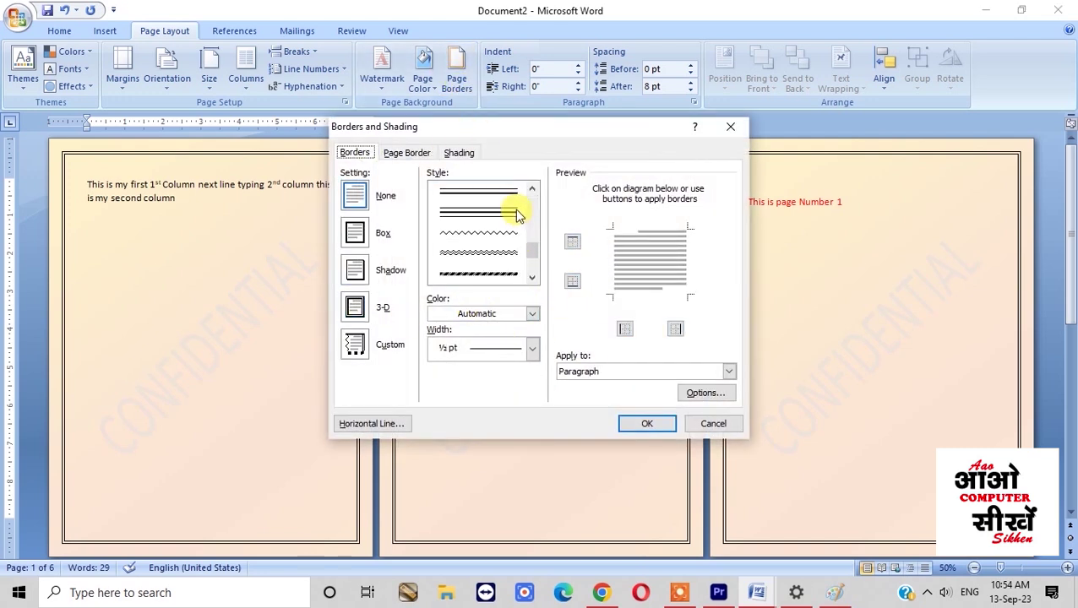
scroll(515, 218, down, 2)
click(413, 152)
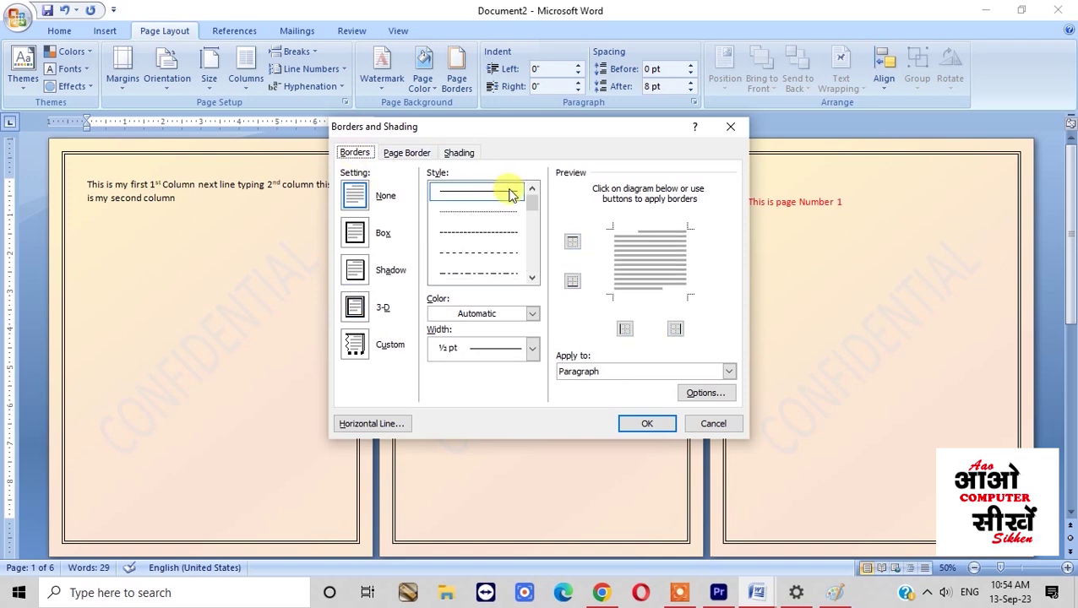
click(532, 348)
click(528, 348)
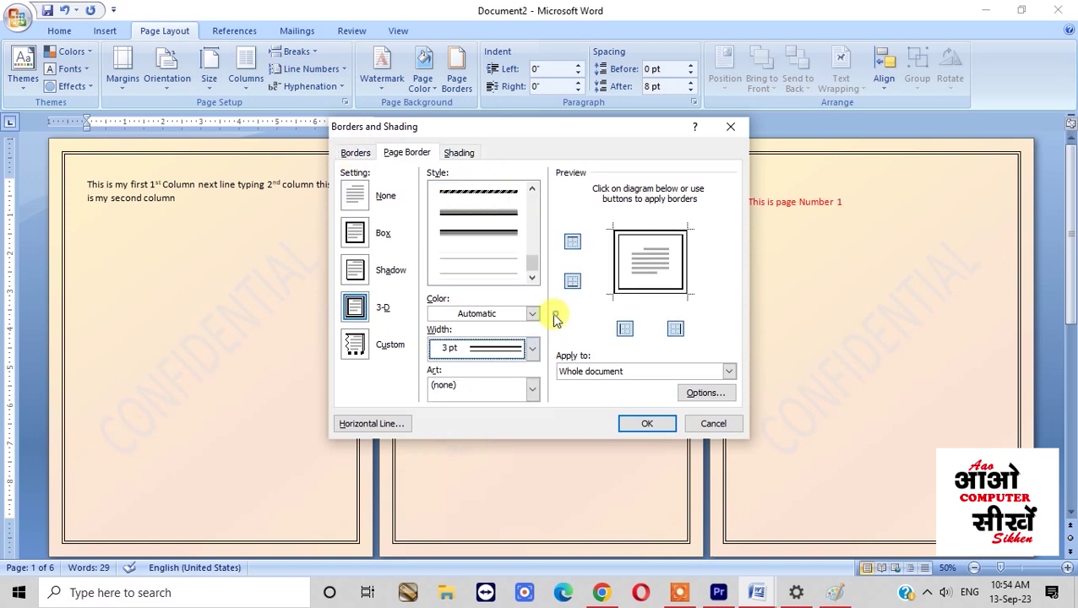
Step: Choose the red hearts art border and apply it to every page
click(528, 390)
click(553, 356)
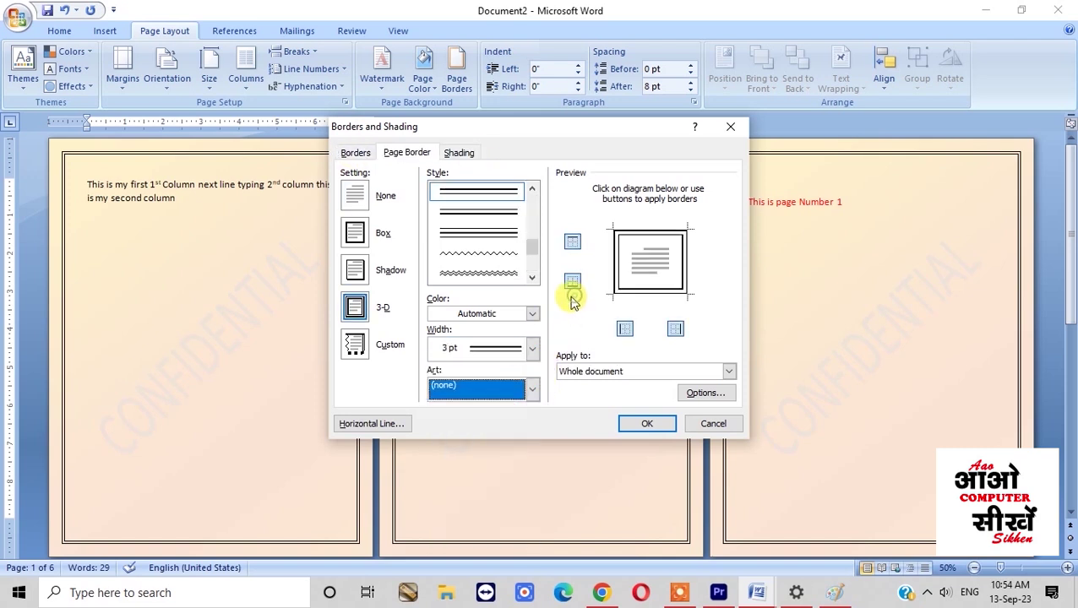
click(407, 152)
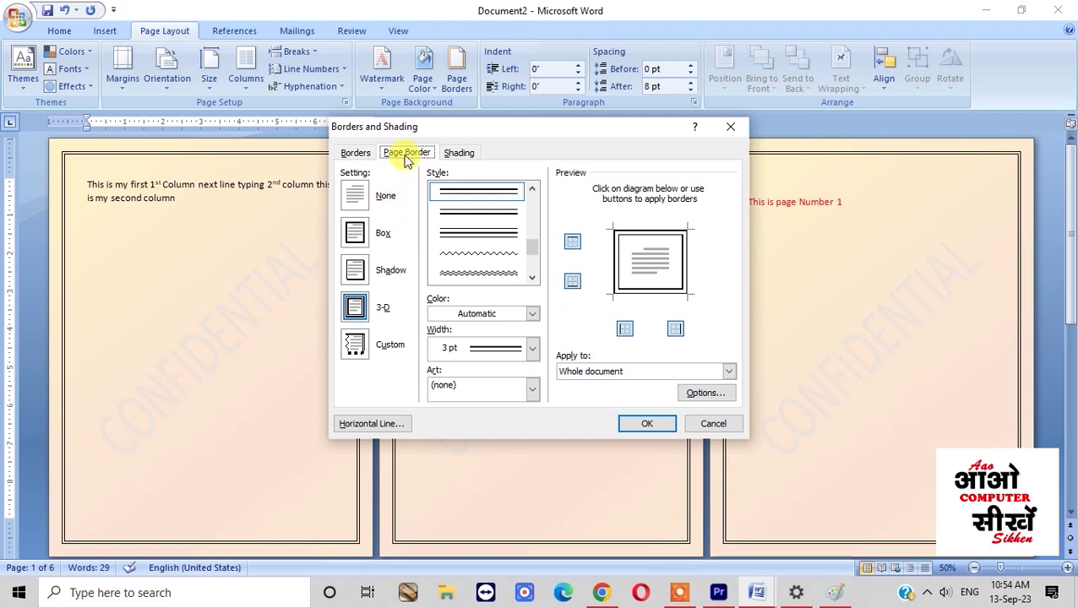
click(501, 394)
scroll(494, 427, down, 4)
scroll(498, 434, down, 5)
click(486, 467)
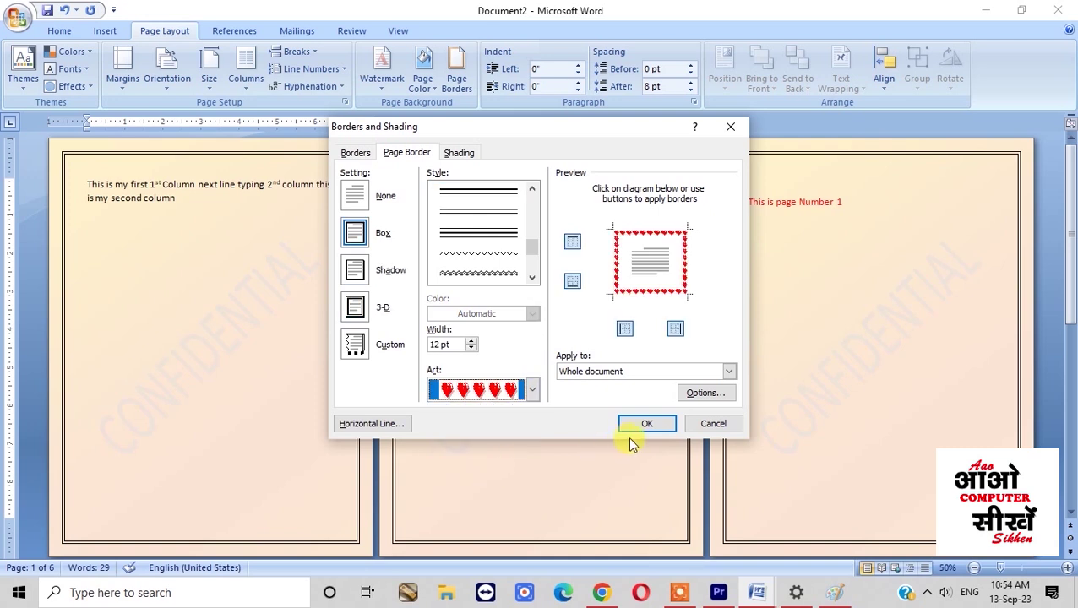
click(643, 425)
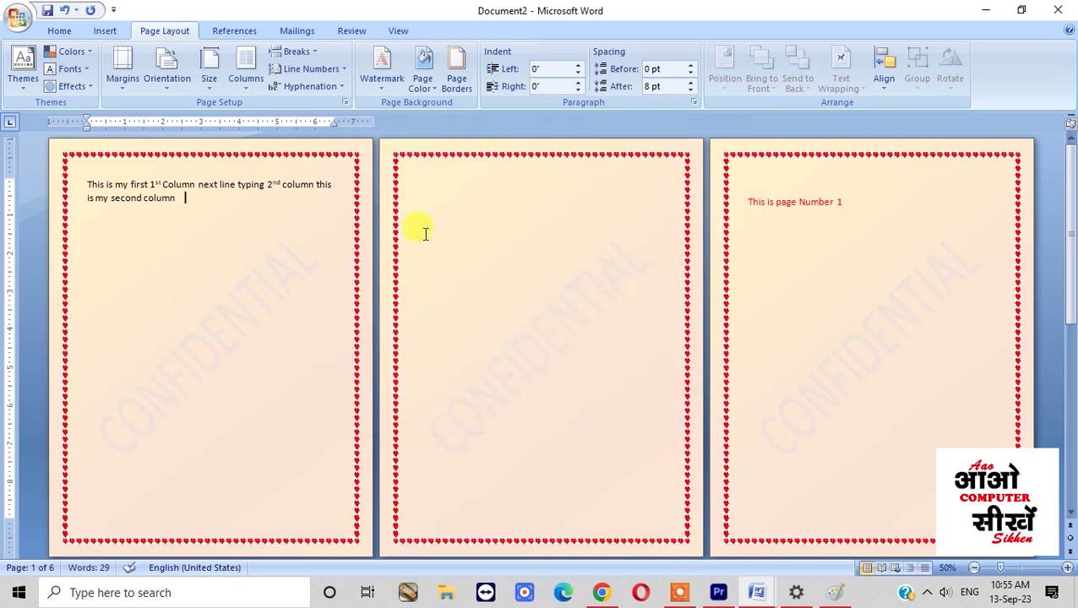
click(455, 82)
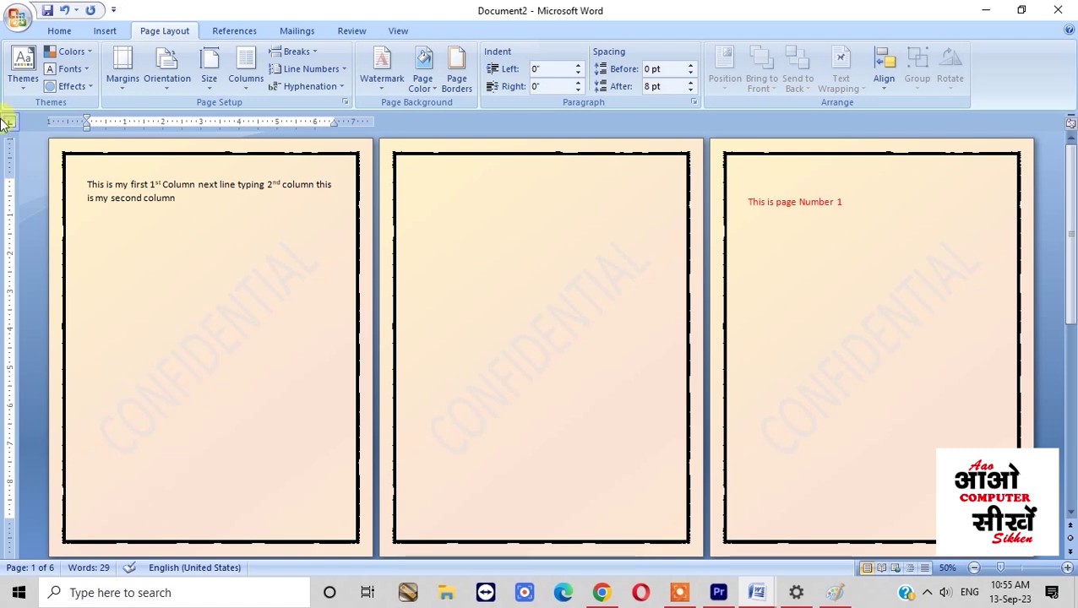
Step: Browse the margin and orientation presets, then set the paper size to A4
click(126, 75)
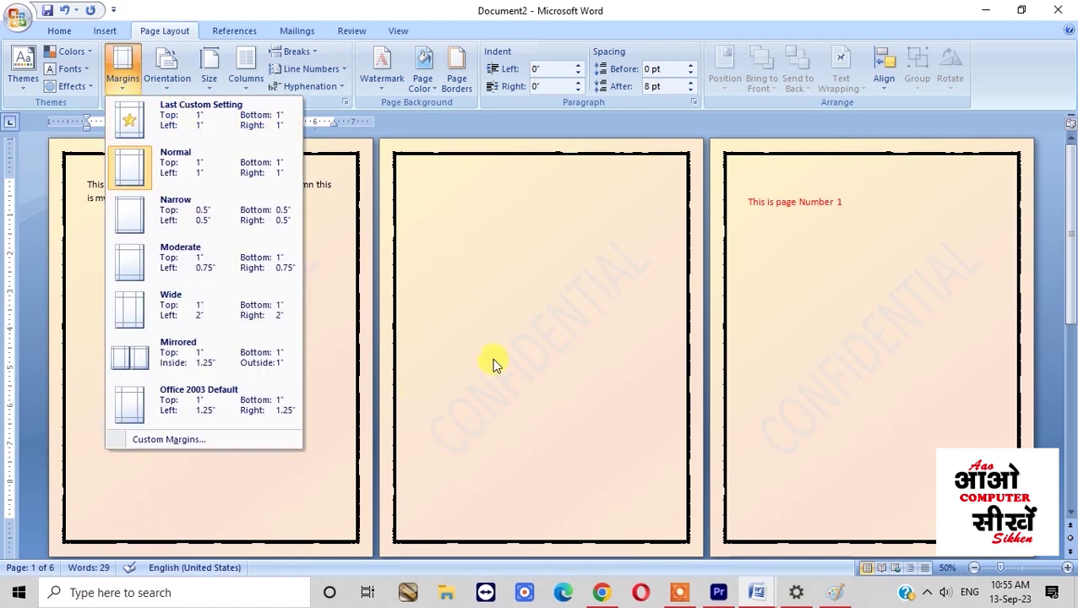
click(507, 345)
click(166, 66)
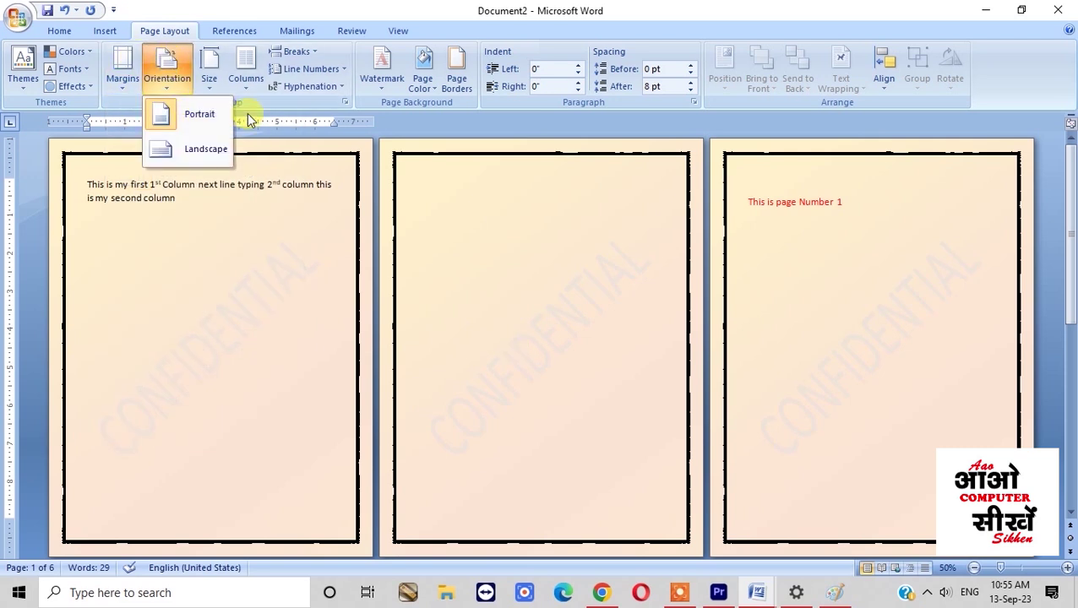
click(211, 93)
click(209, 74)
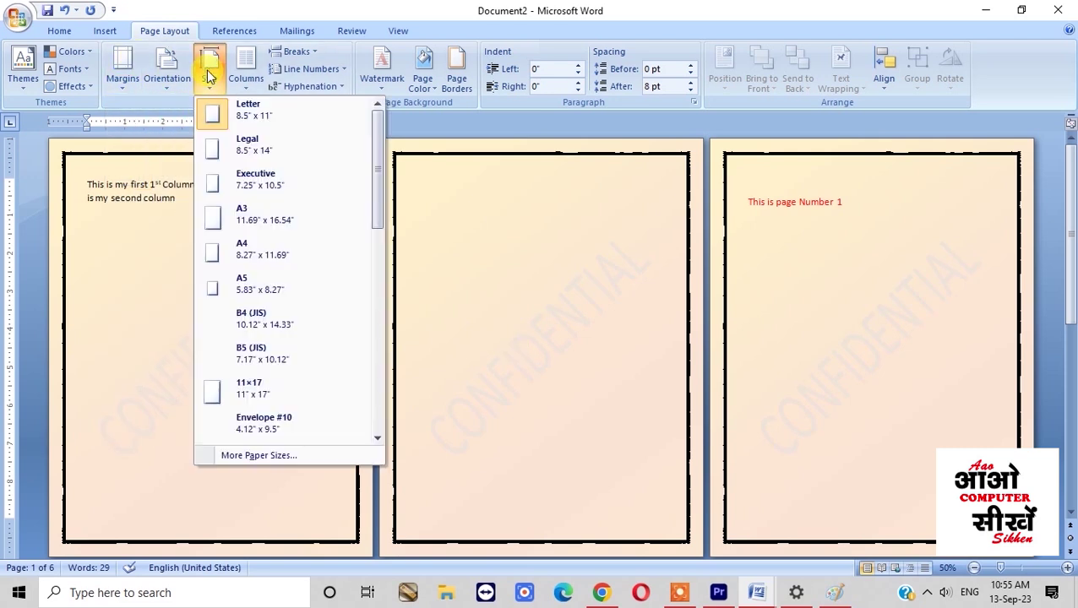
click(306, 249)
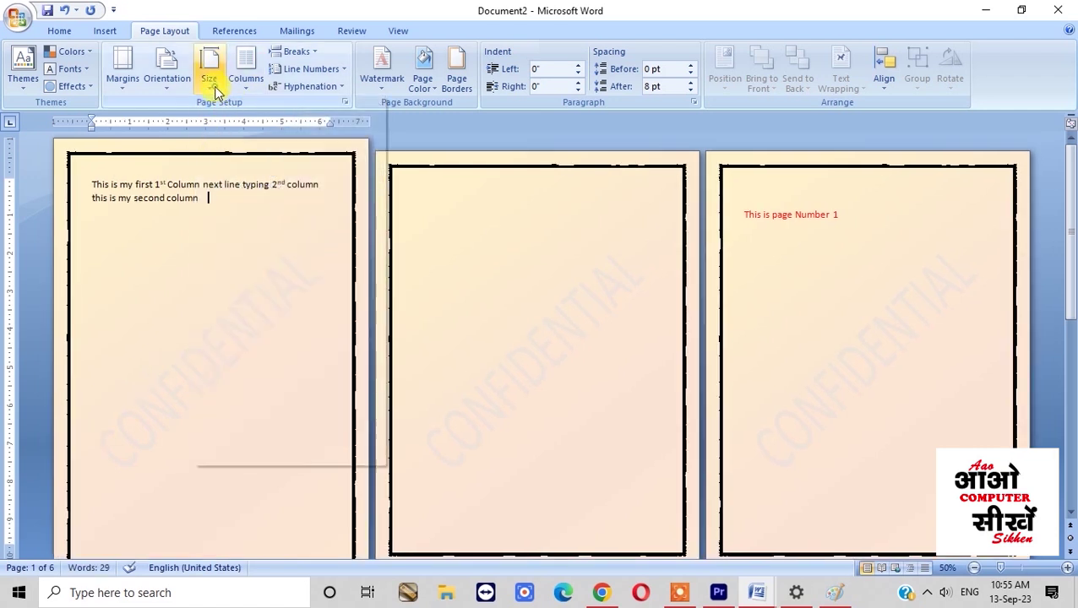
click(214, 86)
click(506, 317)
Step: Lay the document text out in two columns
click(251, 78)
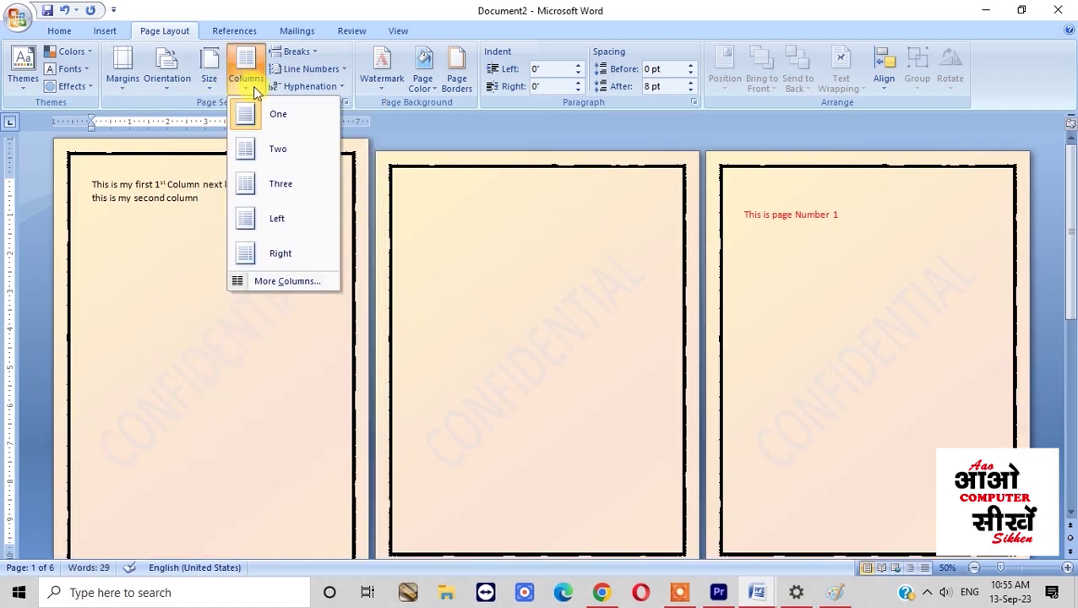
click(279, 147)
click(296, 52)
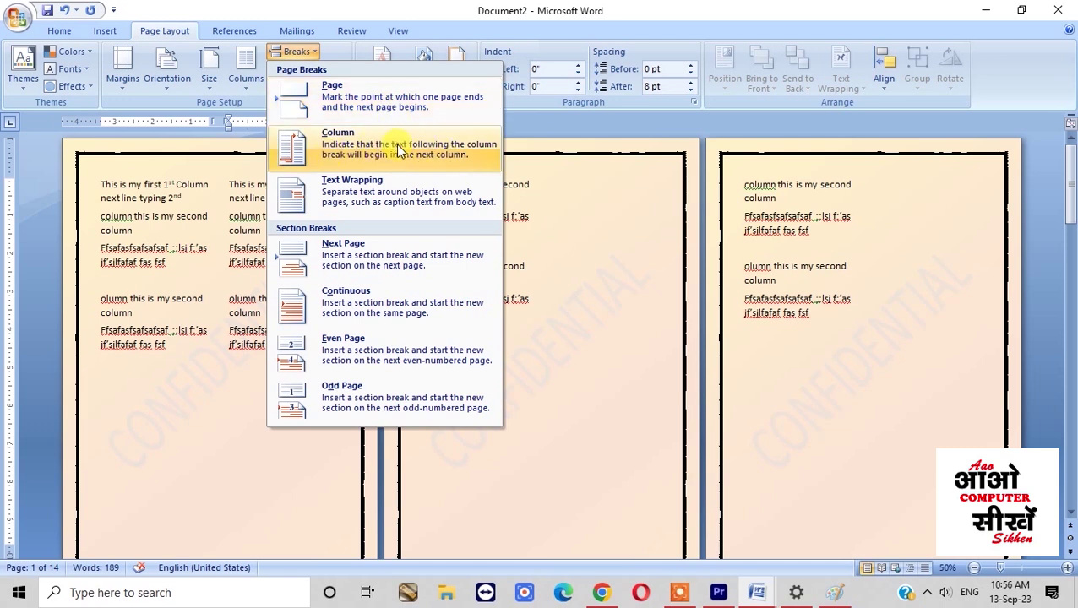
Step: Insert a column break and change the watermark to DO NOT COPY 1
click(399, 149)
click(382, 85)
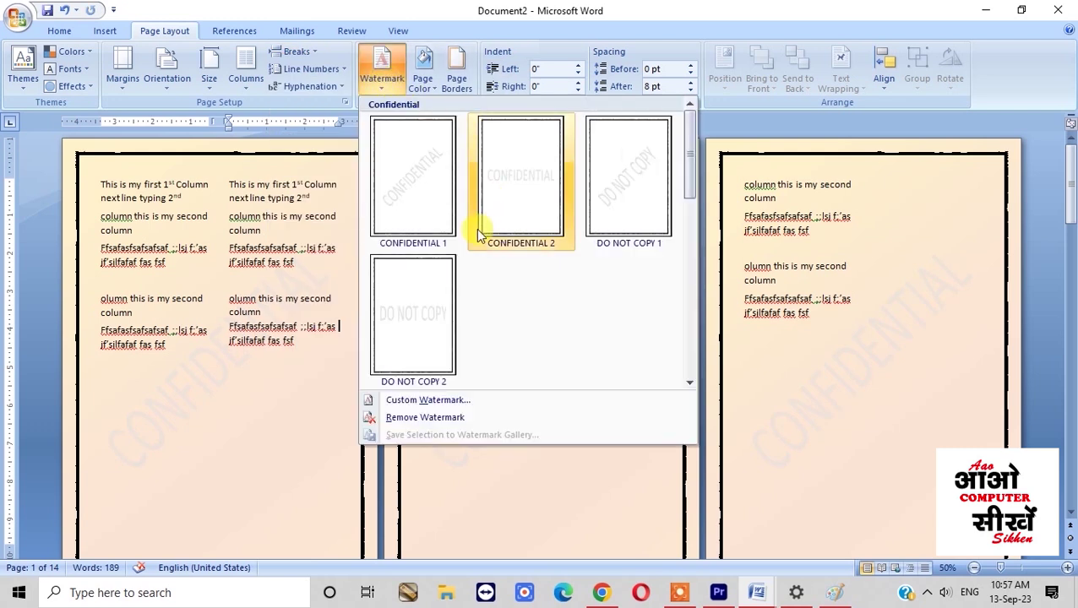
click(619, 194)
Step: Check the page border settings, closing them without changes
click(382, 84)
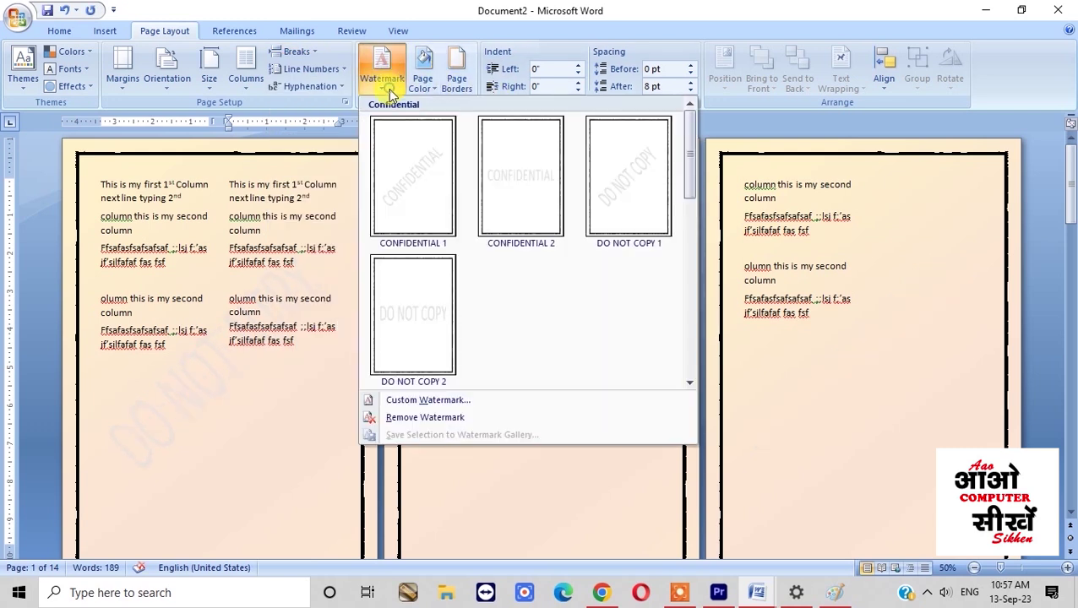
click(457, 85)
key(Escape)
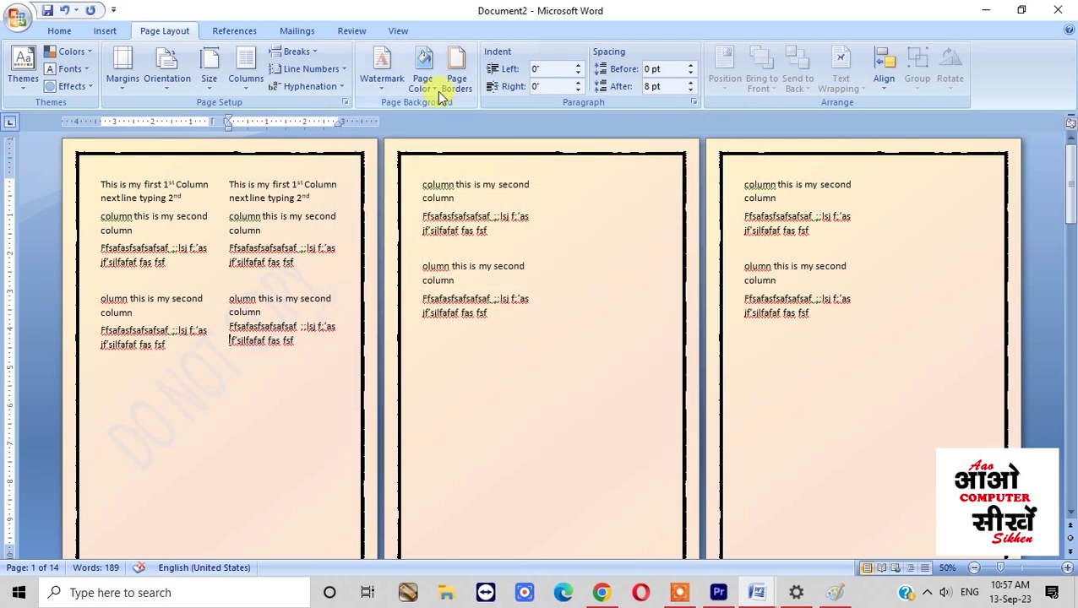
click(422, 76)
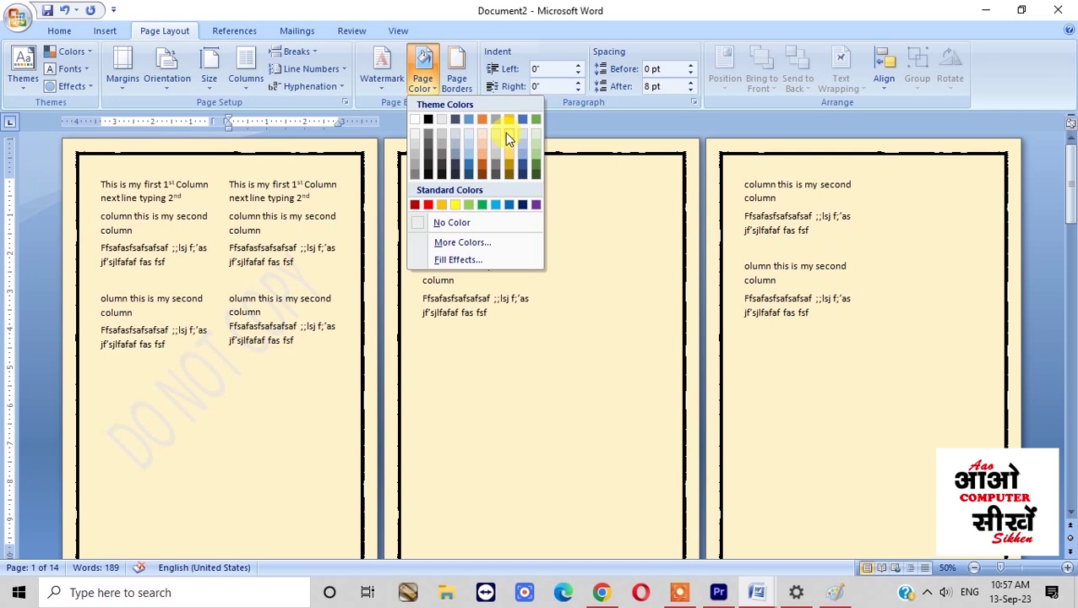
Step: Colour the pages light cream and frame every page with a black decorative art border
click(508, 133)
click(461, 94)
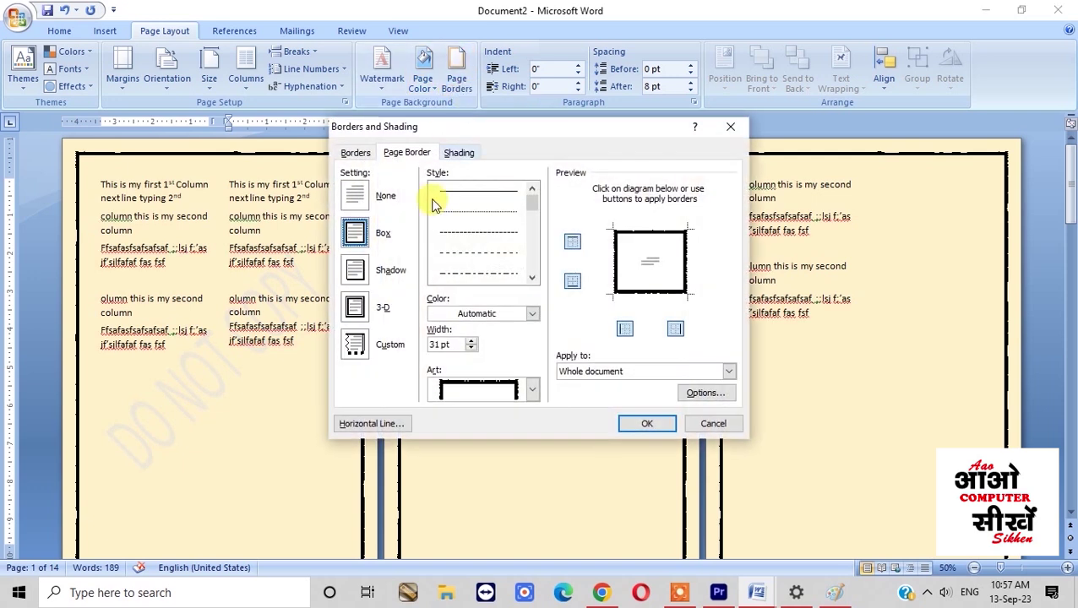
click(529, 389)
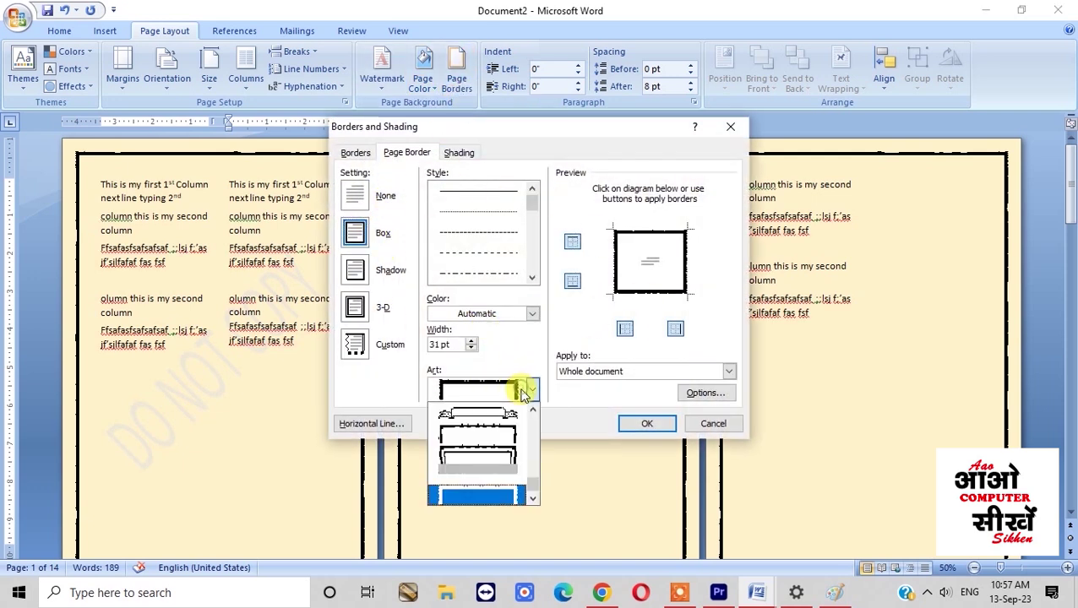
scroll(501, 431, up, 3)
scroll(501, 433, up, 3)
scroll(500, 434, up, 3)
scroll(498, 435, up, 3)
click(501, 436)
key(Return)
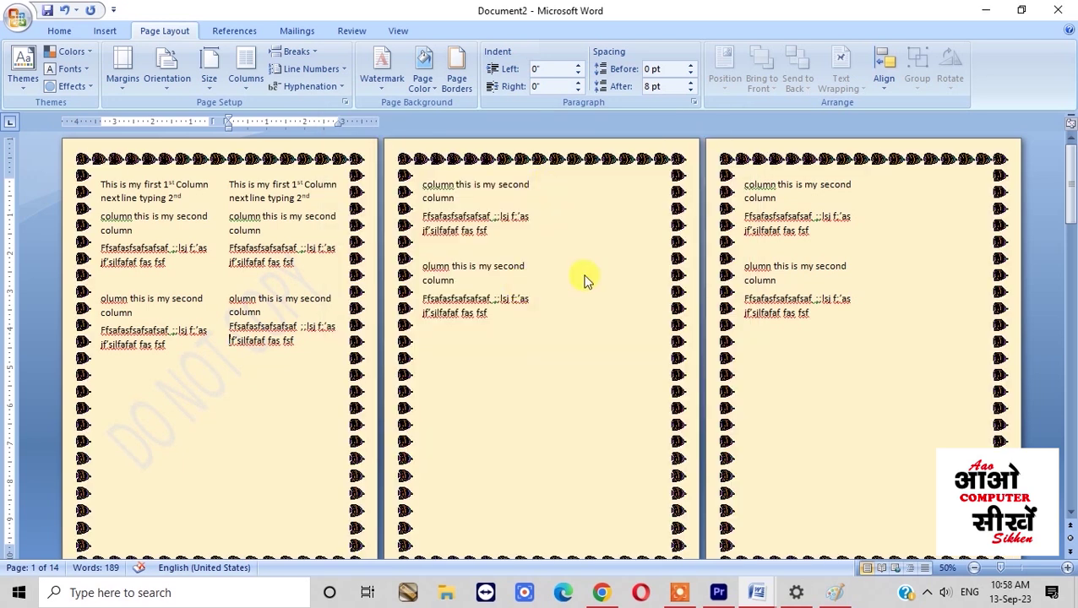